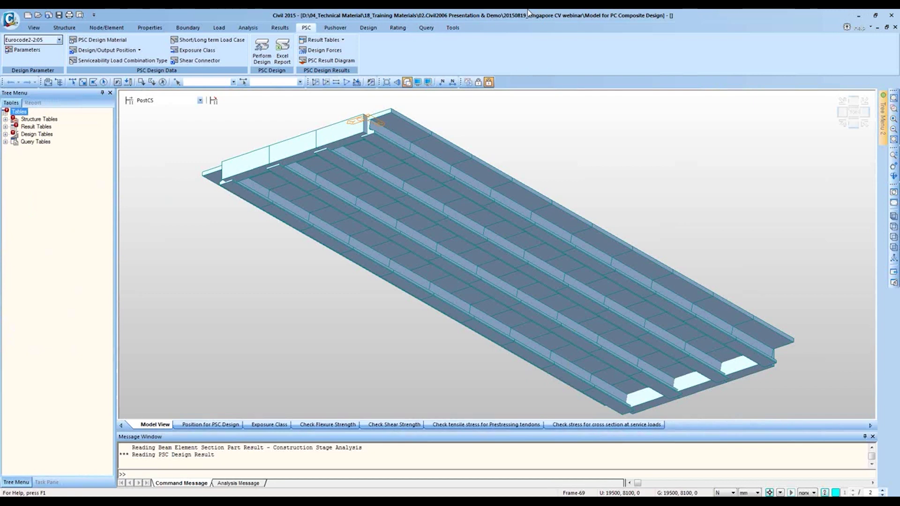
Step: Close the open windows of the PC Composite Design model and switch to the FCM_start new-1 model
key("ctrl+F4")
key("ctrl+F4")
key("ctrl+F4")
key("ctrl+F4")
key("ctrl+F4")
key("ctrl+F4")
key("ctrl+F4")
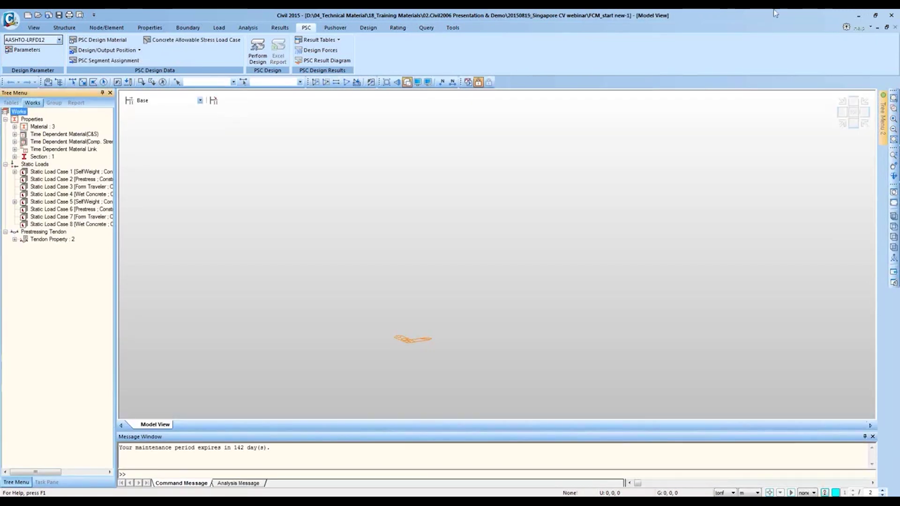
Step: Start the FCM Bridge Wizard and load its saved data from FCM wizard.wzd
left_click(64, 28)
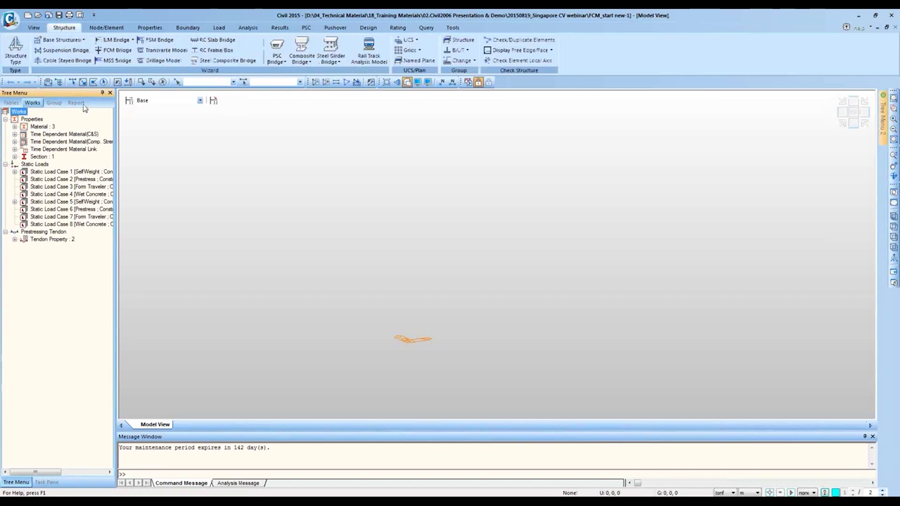
left_click(114, 50)
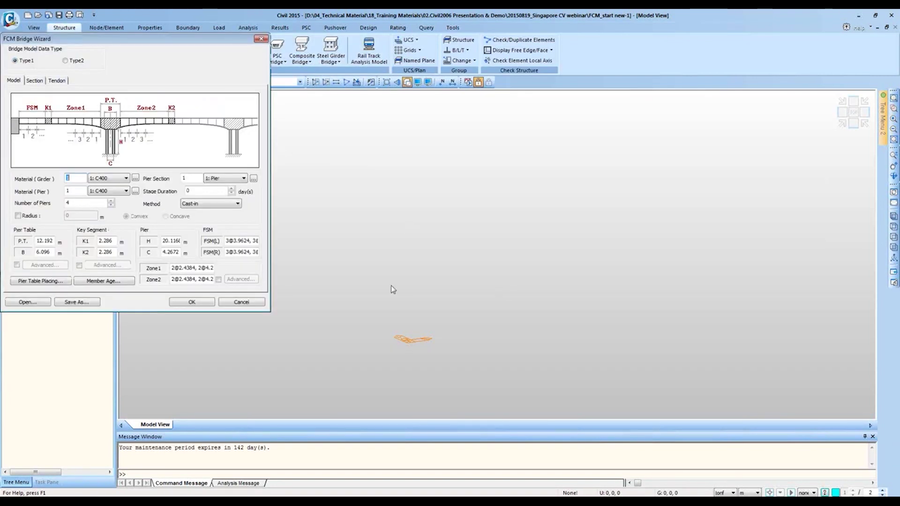
left_click(26, 302)
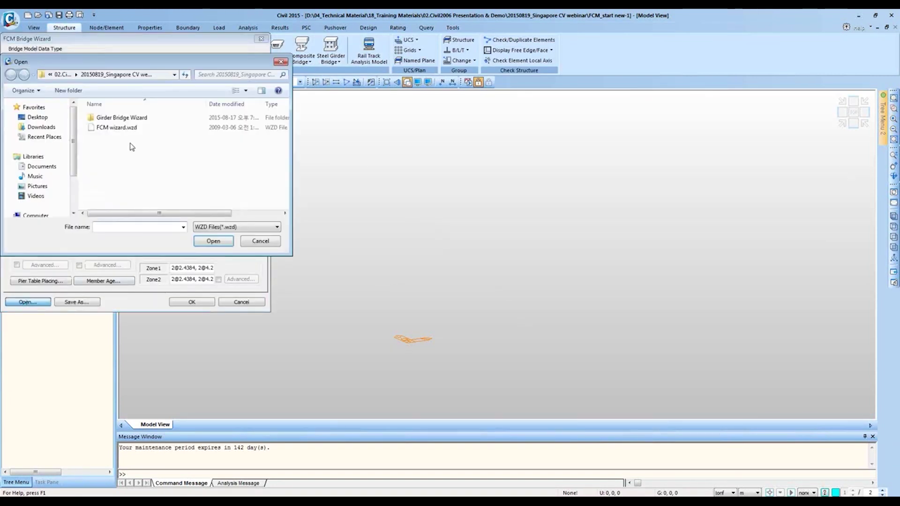
left_click(208, 240)
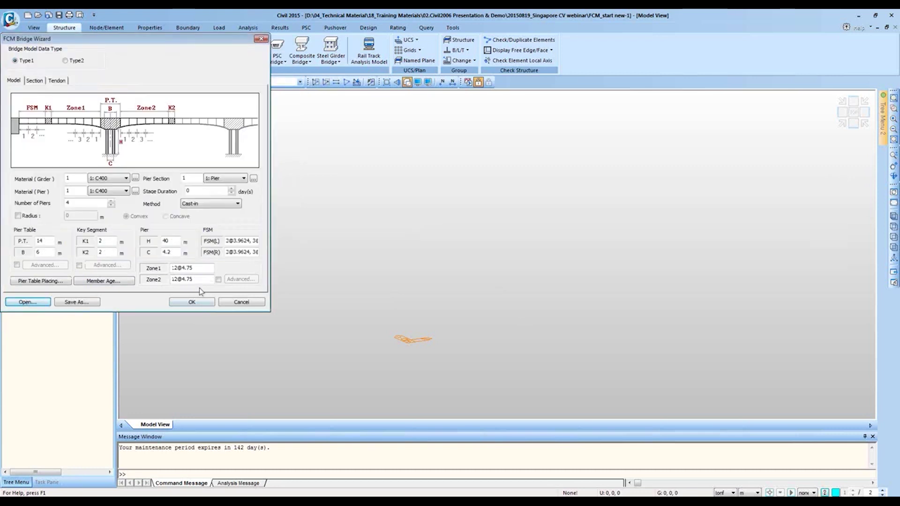
Step: Review the wizard's section and tendon data, and generate the FCM bridge model from the loaded settings
left_click(30, 80)
left_click(14, 80)
left_click(37, 81)
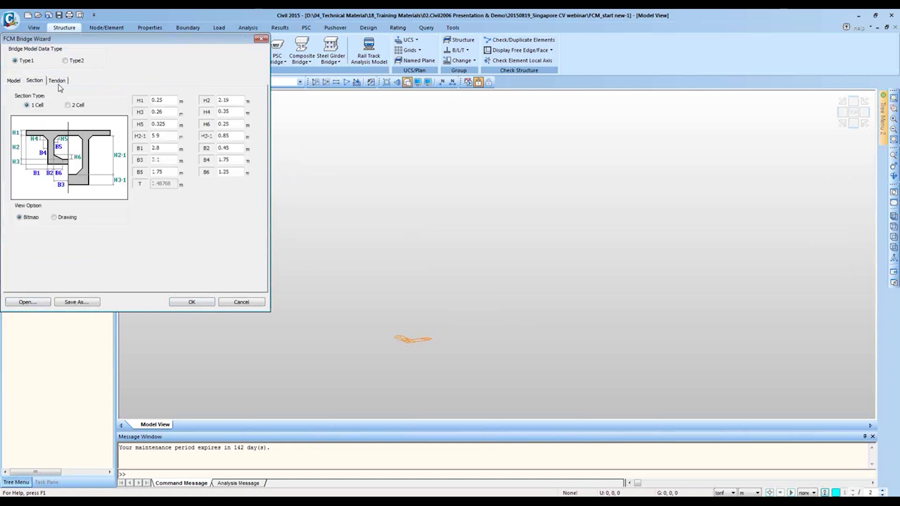
left_click(57, 82)
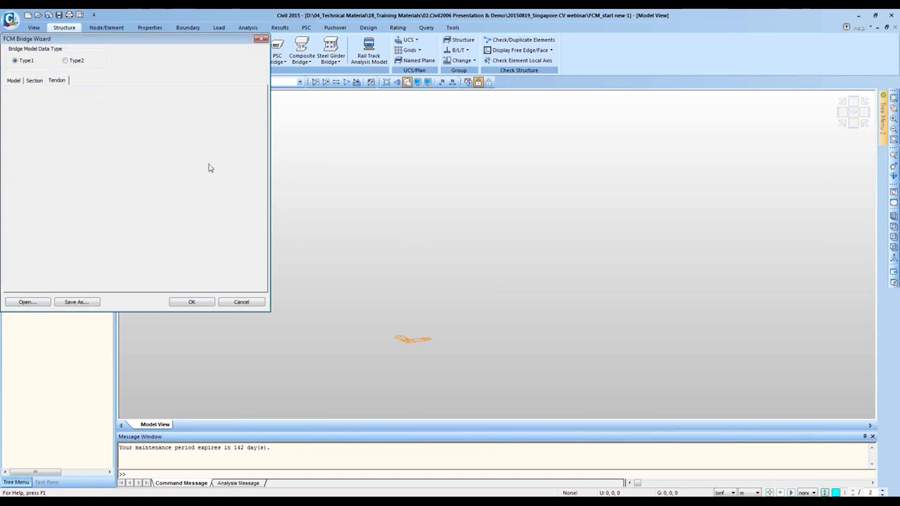
left_click(196, 300)
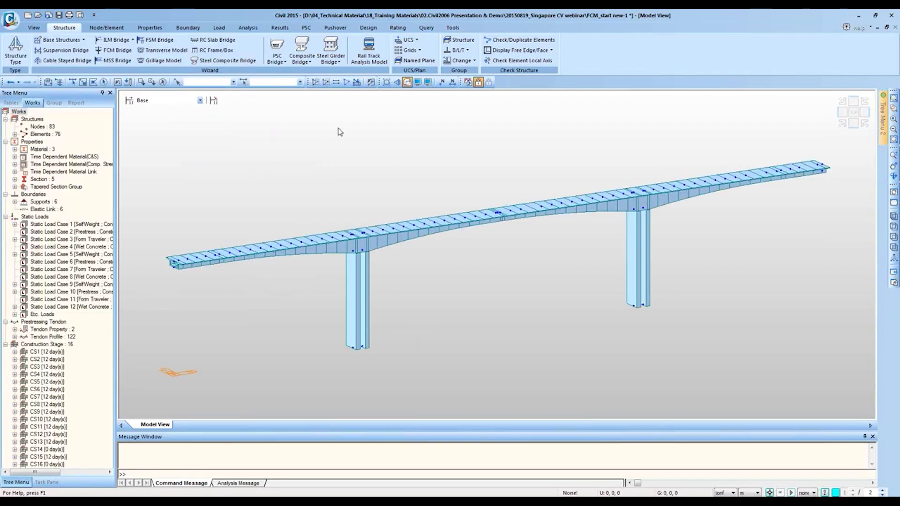
Step: Turn on the display of Tendon Profile Point for the bridge model
left_click(419, 84)
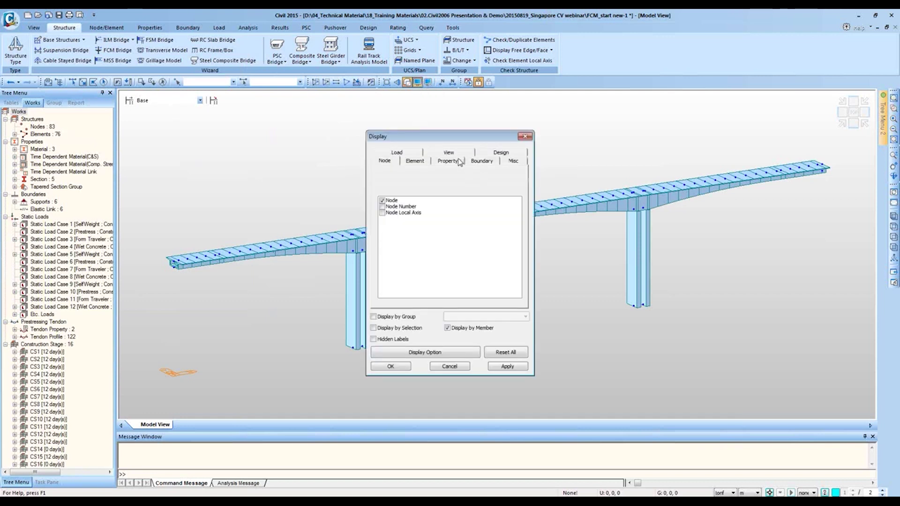
left_click(460, 162)
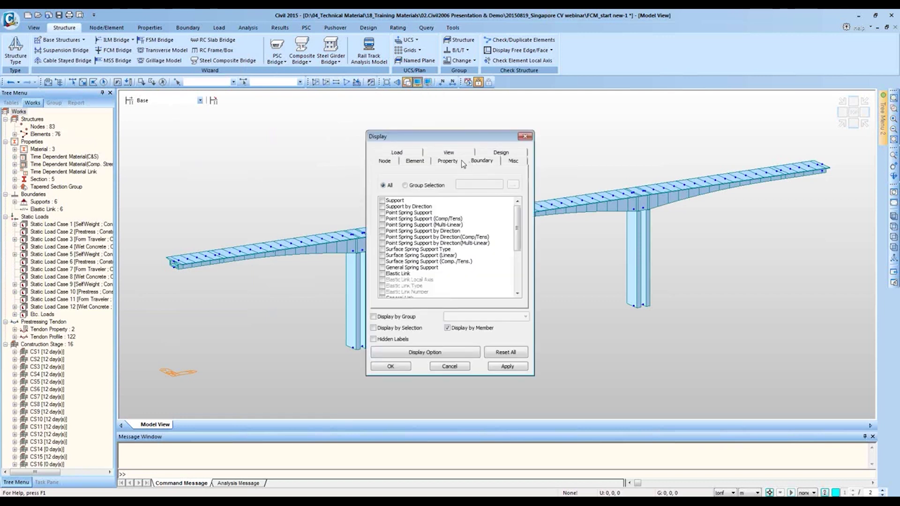
left_click(513, 162)
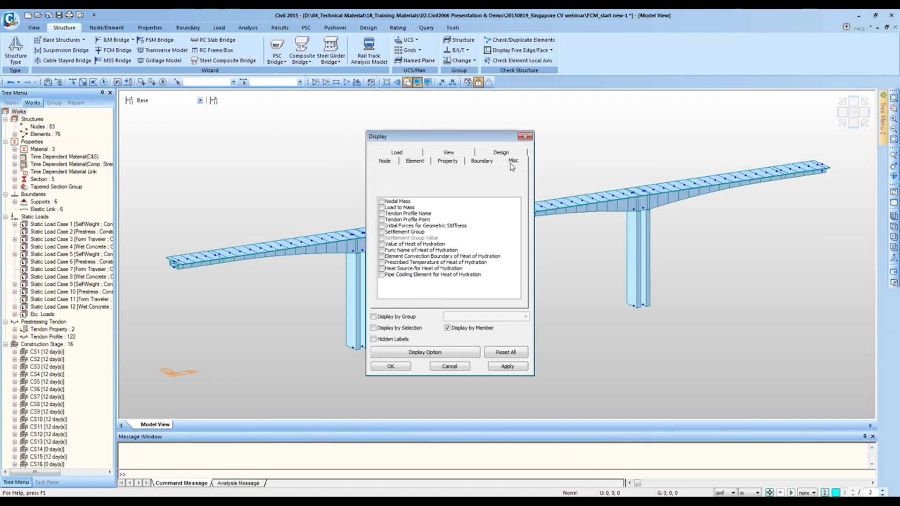
left_click(381, 219)
left_click(507, 367)
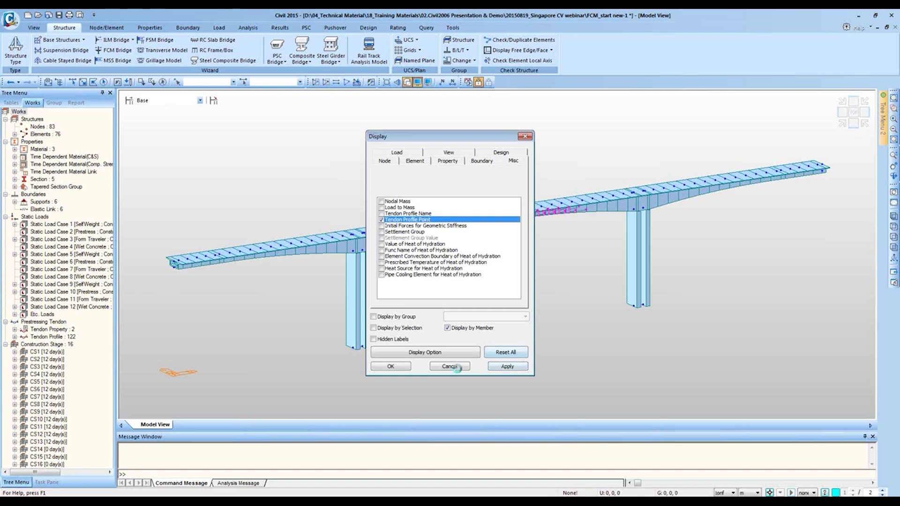
left_click(449, 366)
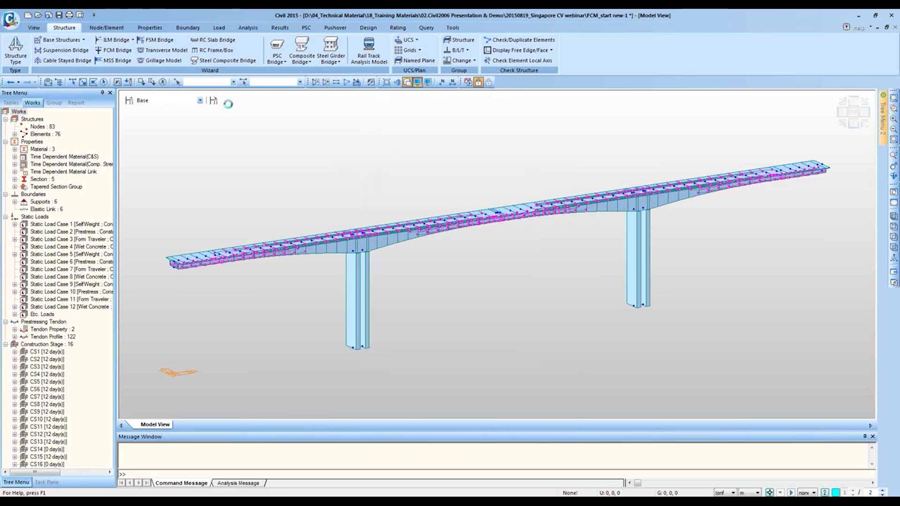
Step: Go through the construction stages from CS1 to CS16 to examine the bridge's erection sequence and tendons
left_click(167, 101)
left_click(161, 121)
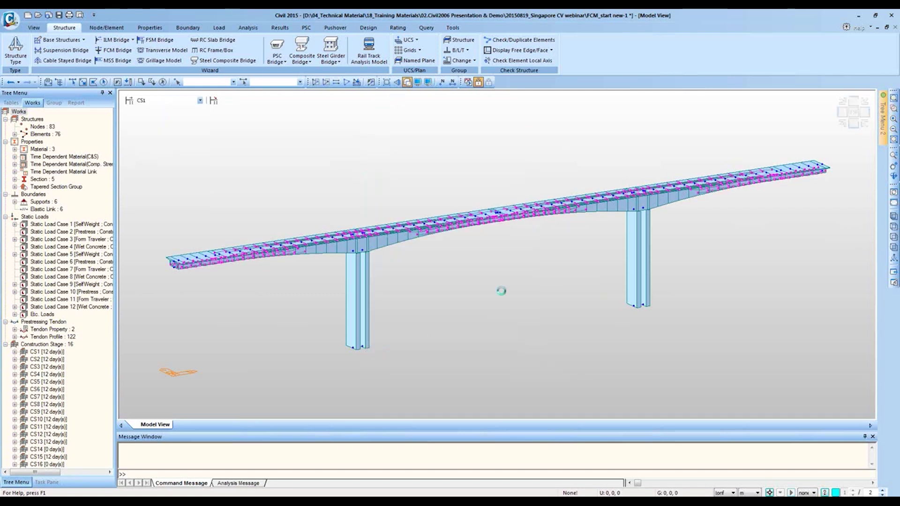
key("Down")
key("Down")
key("Down")
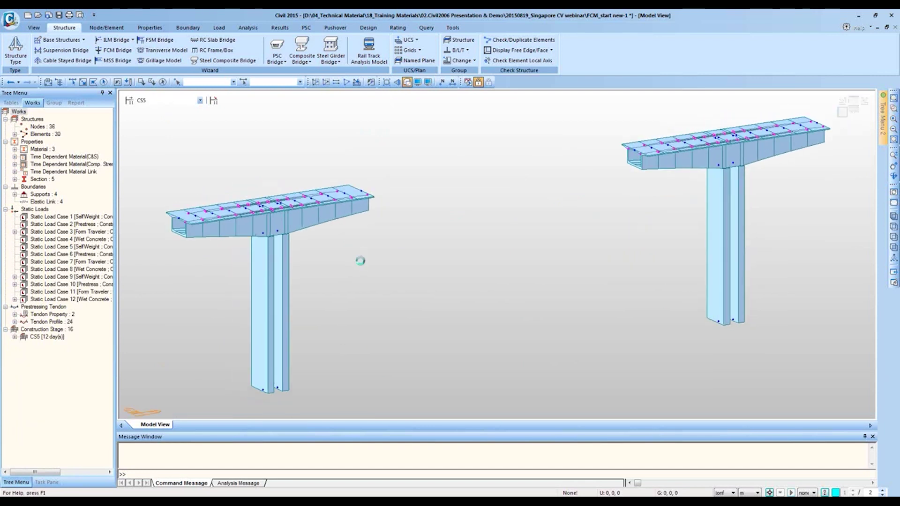
key("Down")
key("Down")
key("Down")
key("Down")
key("Down")
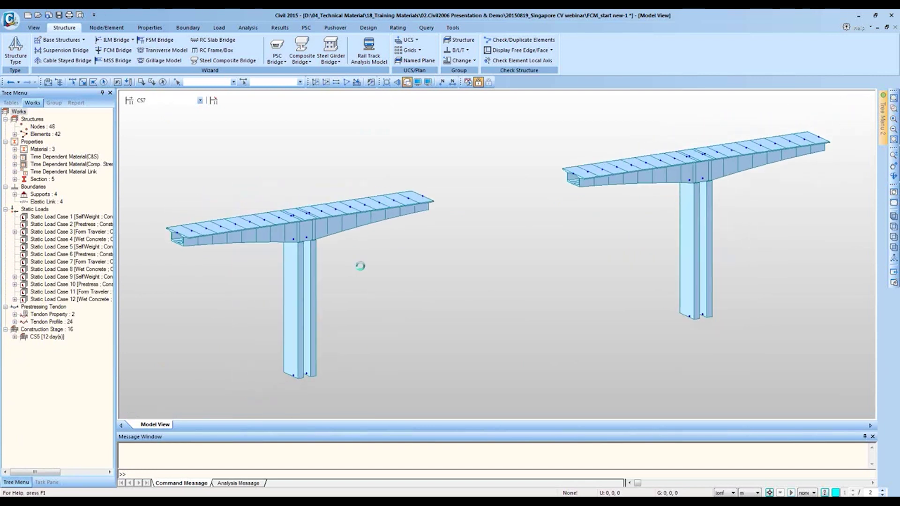
key("Down")
key("Down")
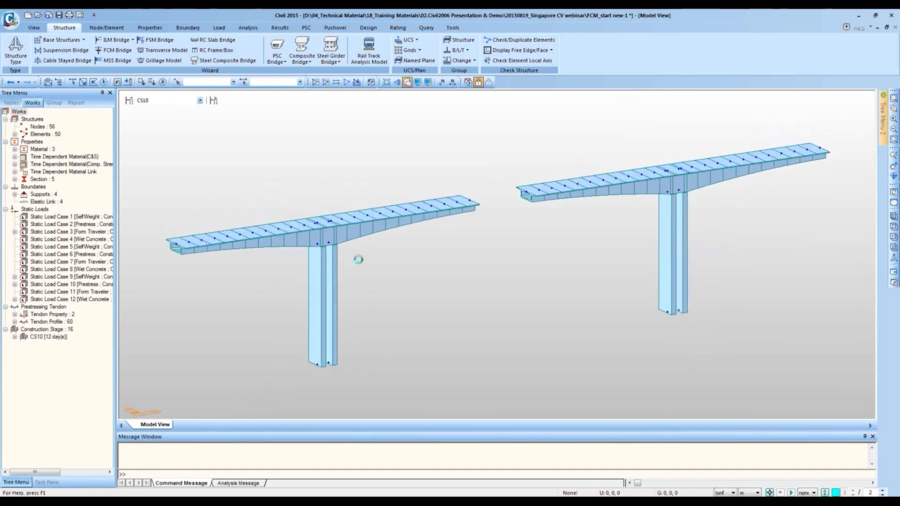
key("Down")
key("Down")
key("Down")
key("Down")
key("Down")
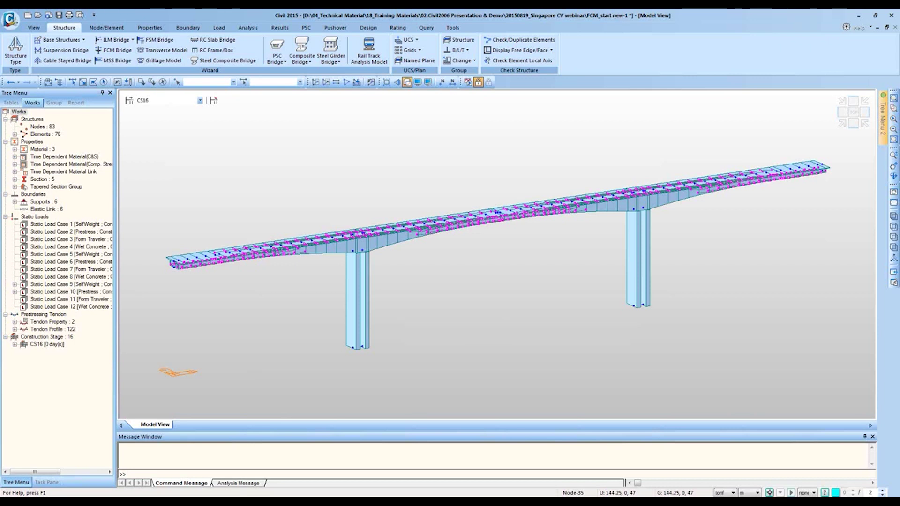
Step: Open the FCM_final_wTangent model without saving the changes to FCM_start new-1
key("ctrl+o")
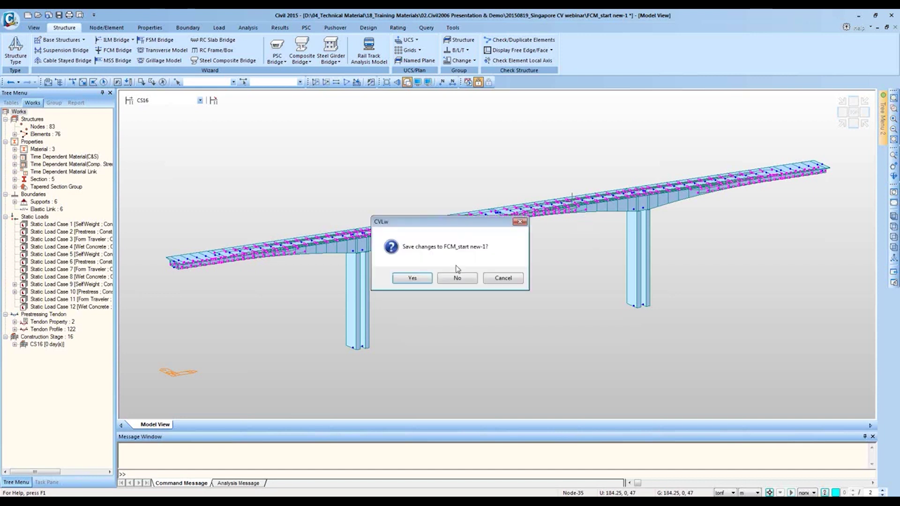
left_click(456, 278)
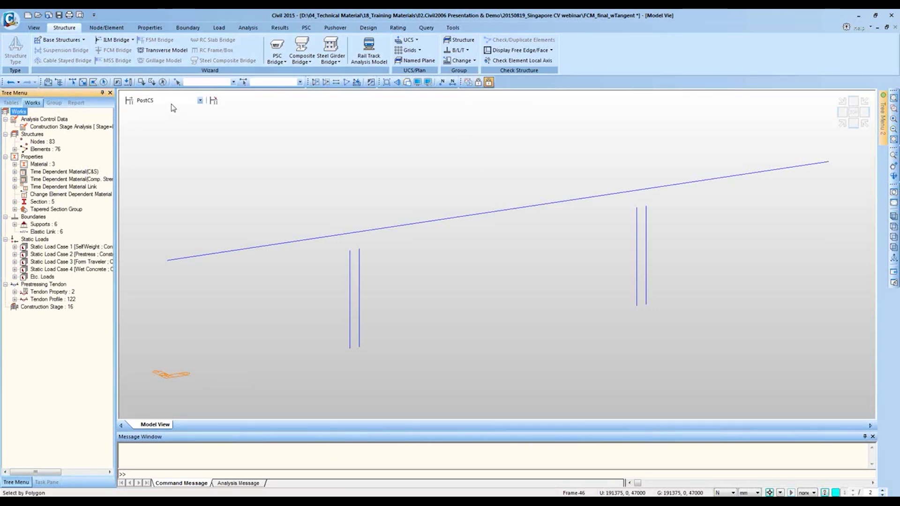
Step: Display the My beam diagram with contour and legend for load case CS: Dead Load, First Step, at stage CS1
right_click(285, 162)
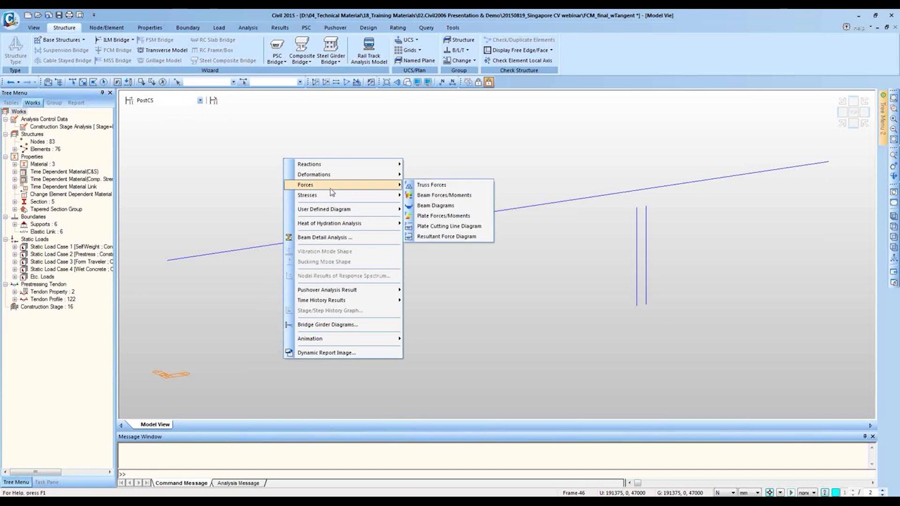
left_click(189, 132)
left_click(177, 101)
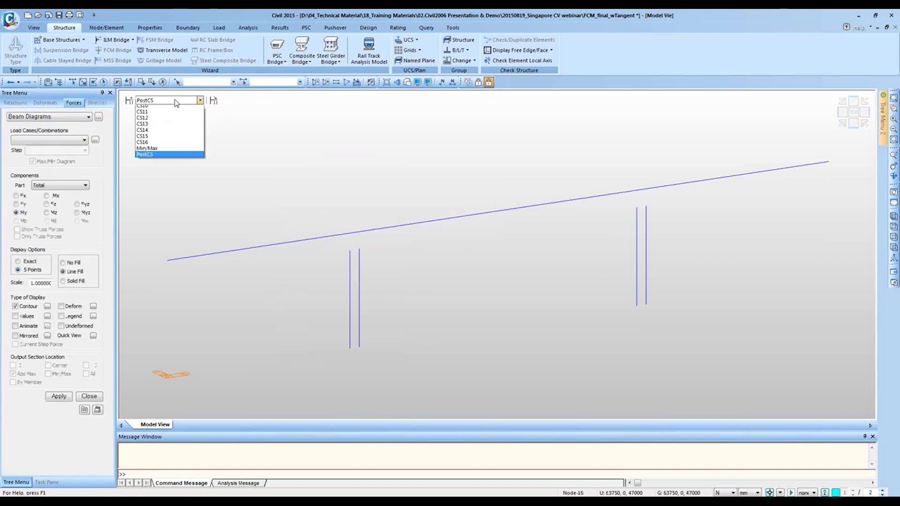
left_click(177, 112)
left_click(52, 140)
left_click(37, 150)
left_click(55, 397)
left_click(199, 101)
left_click(222, 169)
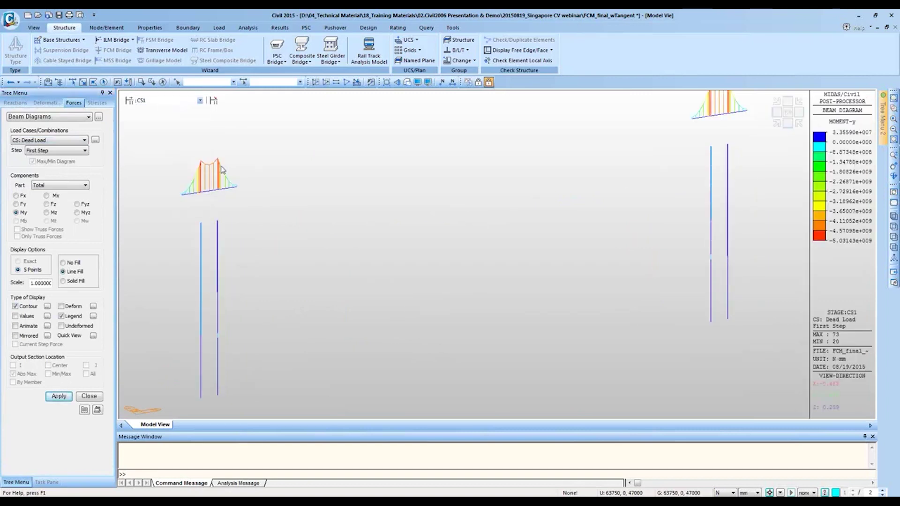
Step: Examine the dead load moment diagrams stage by stage from CS2 to CS13, and close the beam diagram settings
scroll(222, 169, "down", 1)
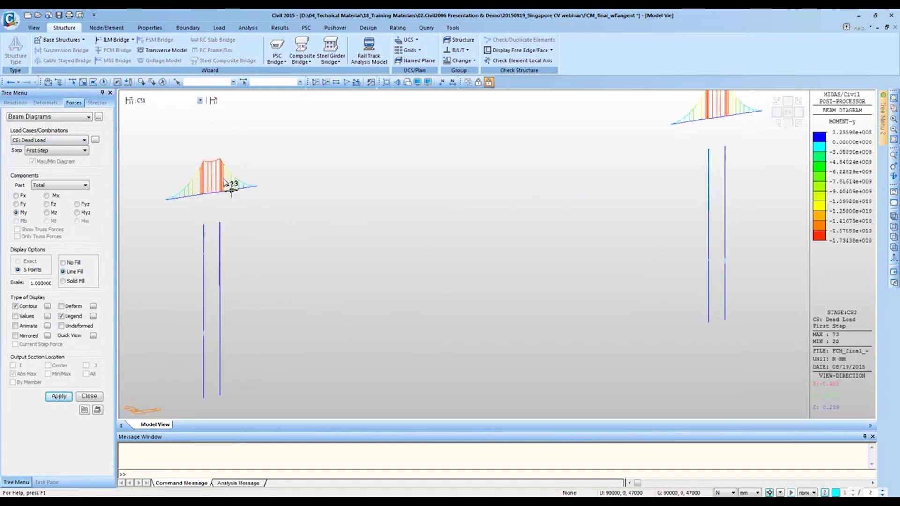
scroll(224, 185, "down", 6)
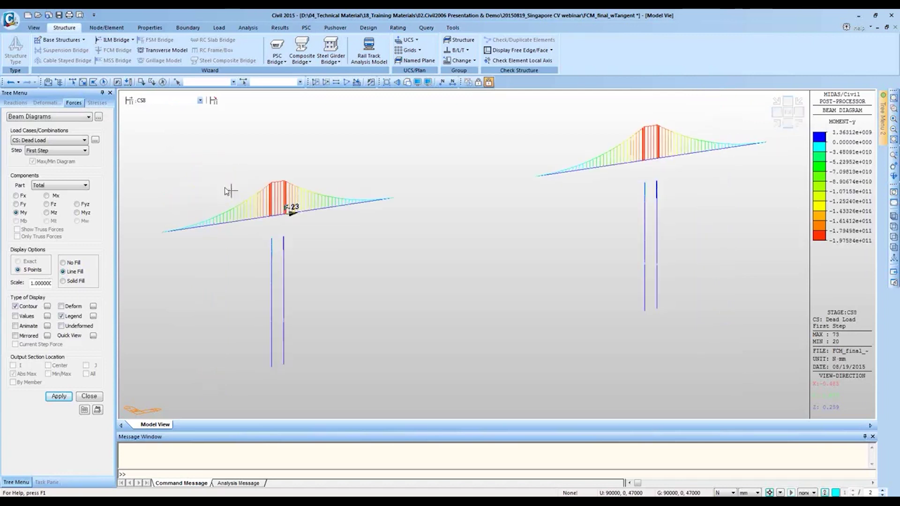
scroll(228, 203, "down", 2)
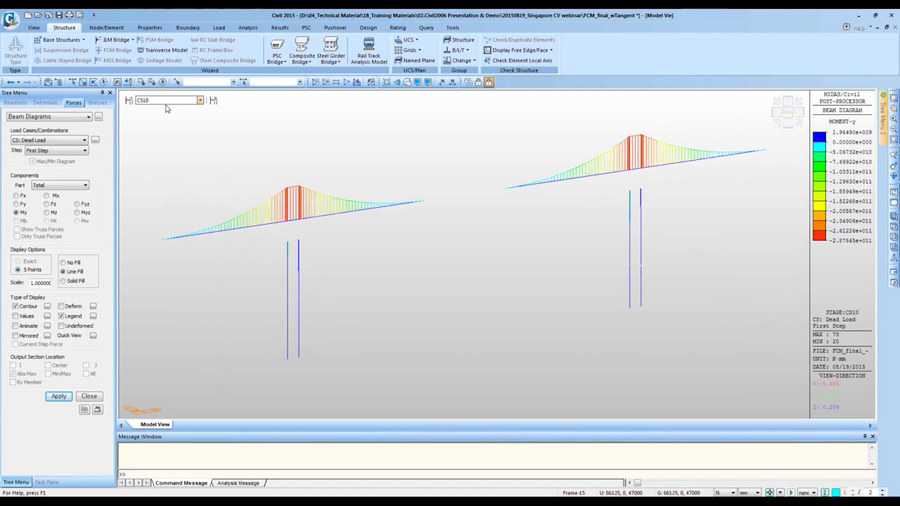
scroll(165, 103, "down", 1)
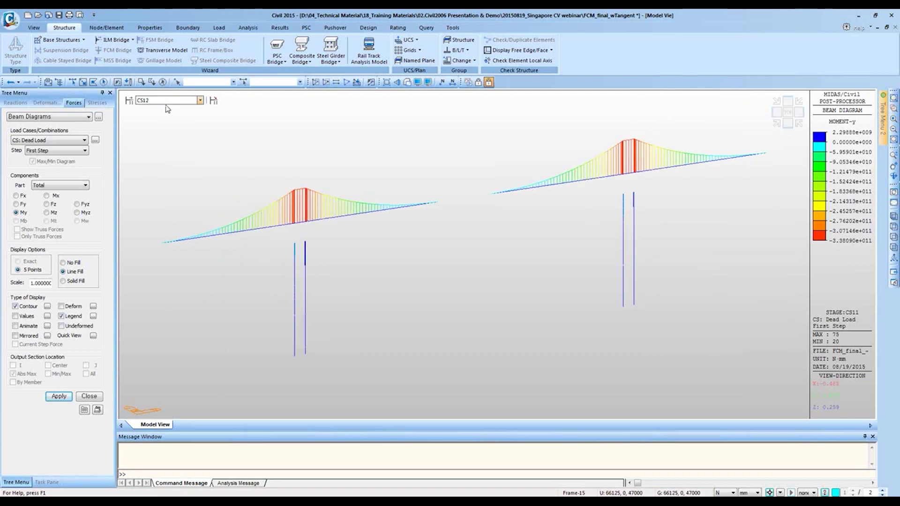
scroll(167, 105, "down", 1)
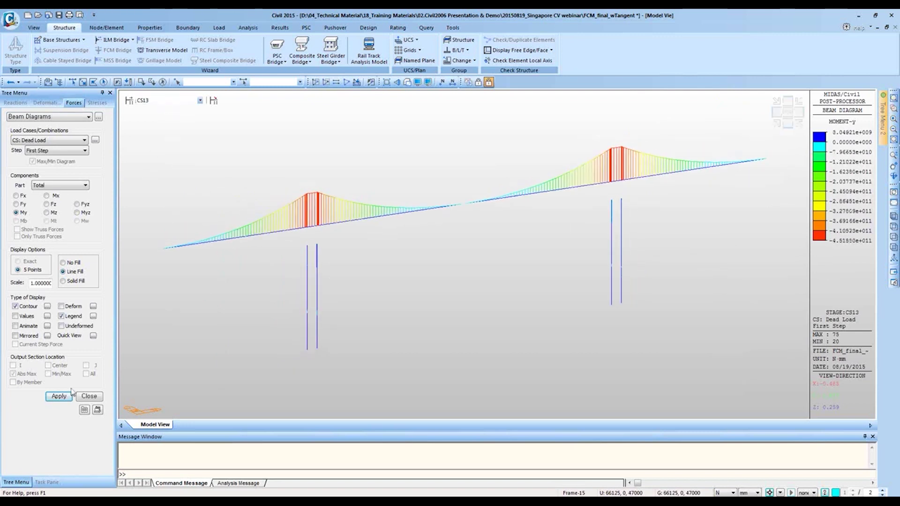
left_click(89, 396)
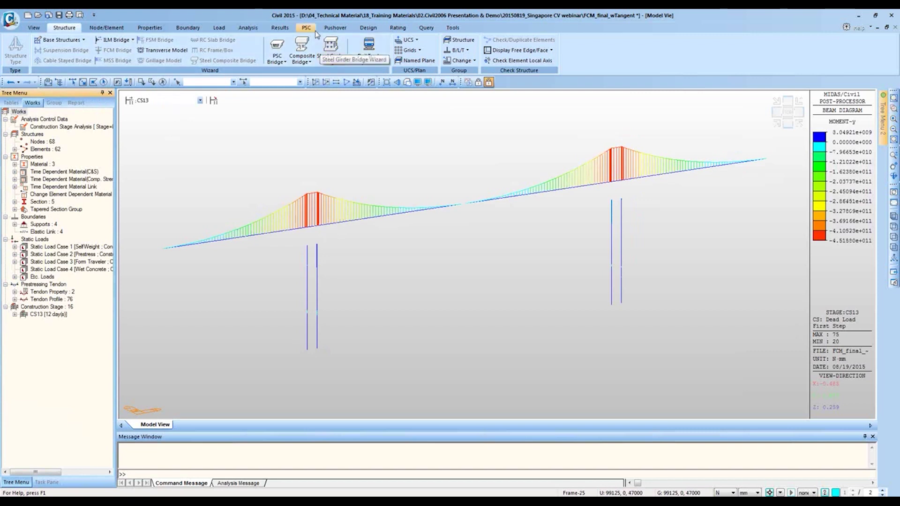
Step: Open the Tendon Coordinates results table and examine the x and y coordinates of tendon Bot01-01
left_click(280, 28)
left_click(572, 51)
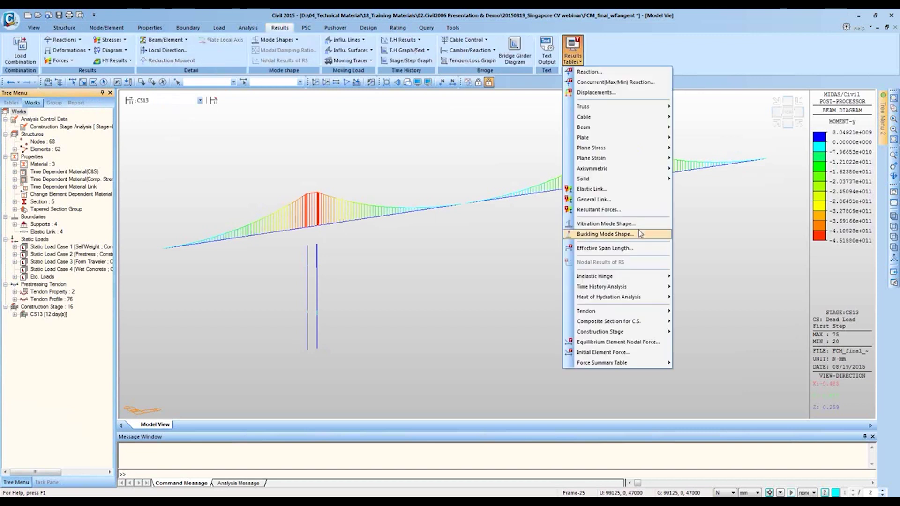
mouse_move(630, 312)
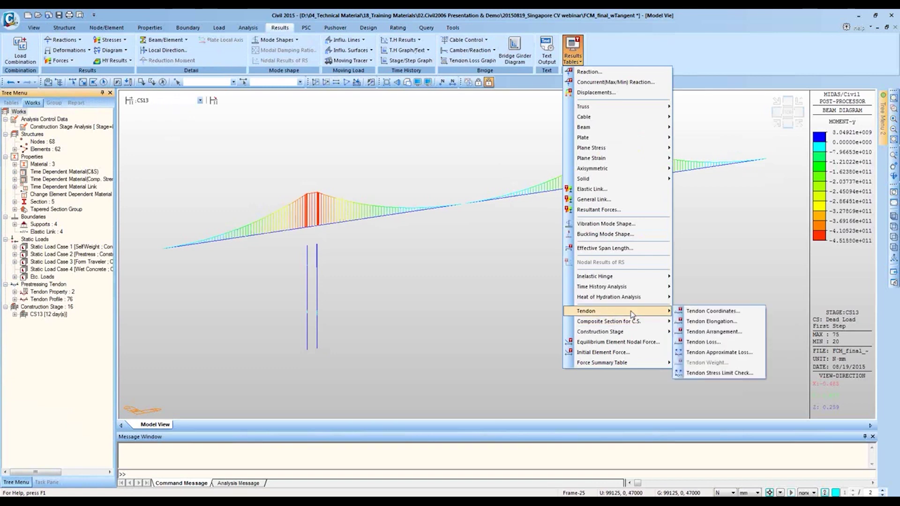
left_click(713, 312)
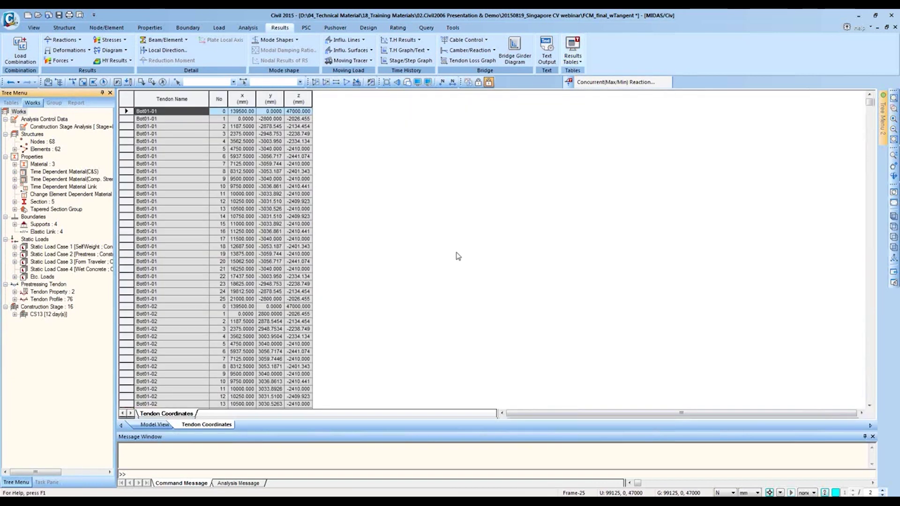
left_click(271, 182)
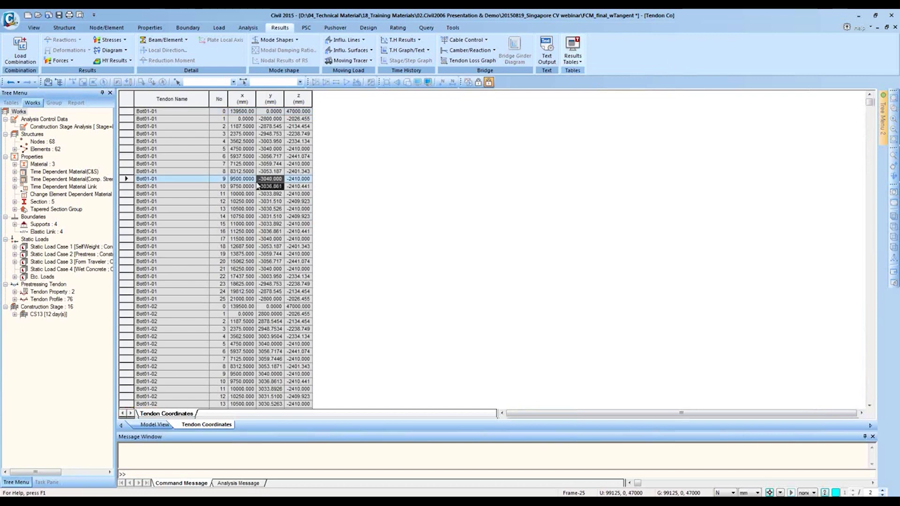
left_click_drag(242, 216, 242, 224)
Step: Open the Tendon Elongation results table
left_click(571, 59)
mouse_move(636, 310)
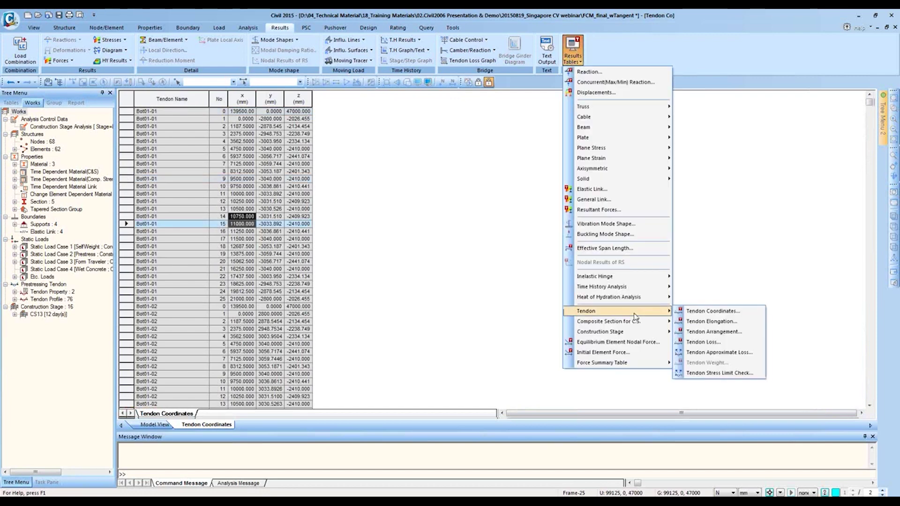
left_click(700, 322)
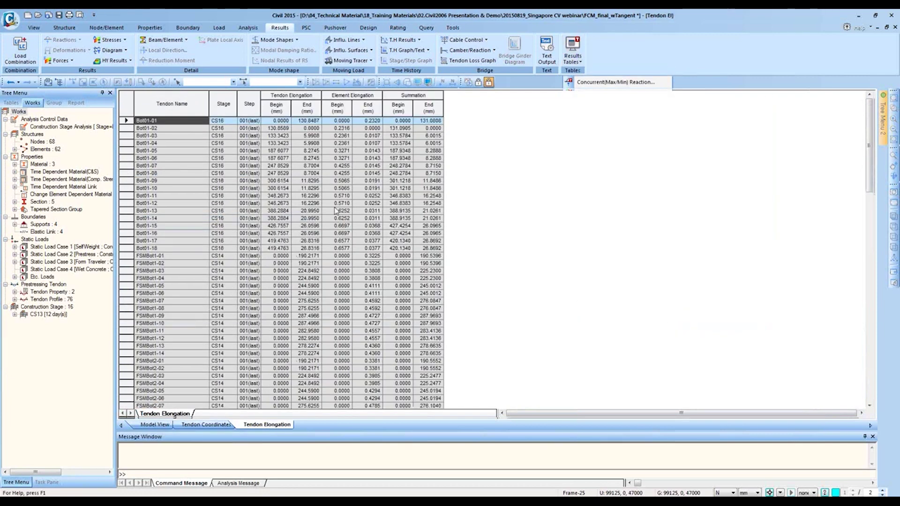
Step: Examine the tendon elongation, element elongation and summation columns of the Tendon Elongation table
left_click(299, 96)
left_click(364, 96)
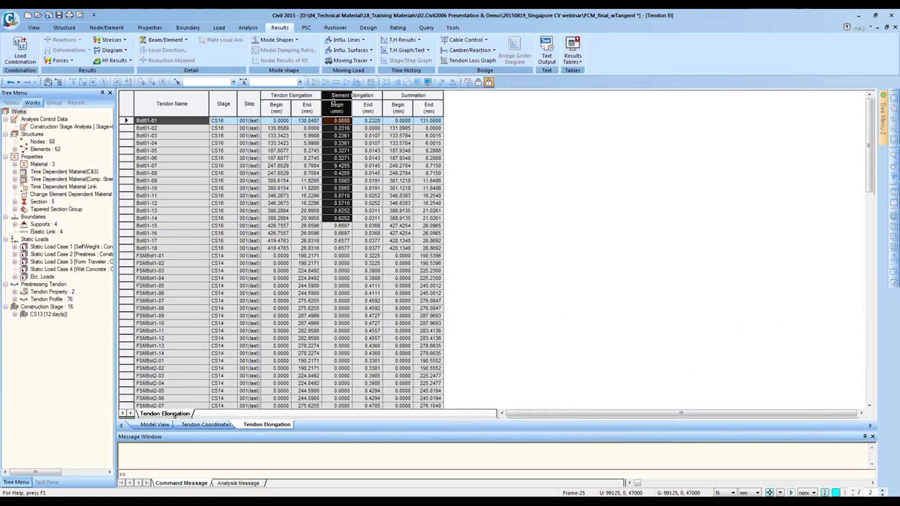
left_click(371, 108)
left_click(398, 135)
Step: Open the Tendon Loss results table and examine its elastic deformation, creep/shrinkage and relaxation loss columns
left_click(572, 51)
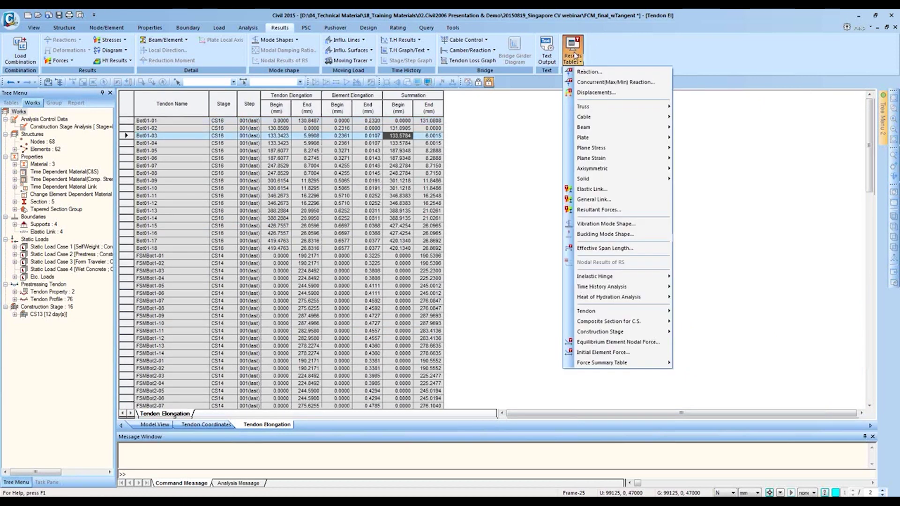
mouse_move(598, 313)
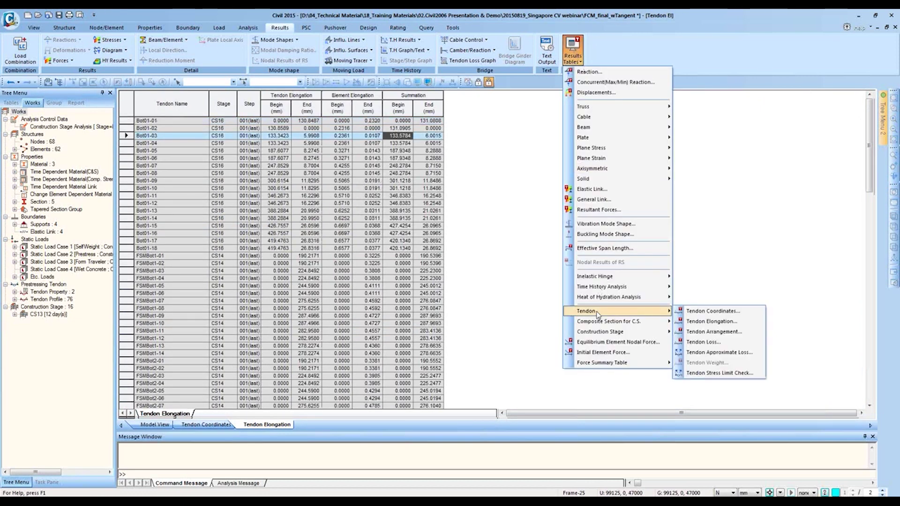
left_click(717, 341)
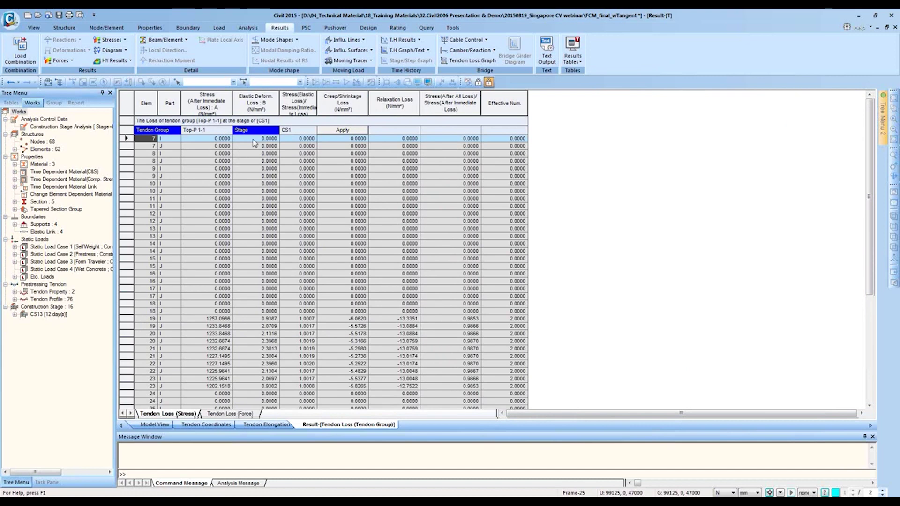
left_click(255, 102)
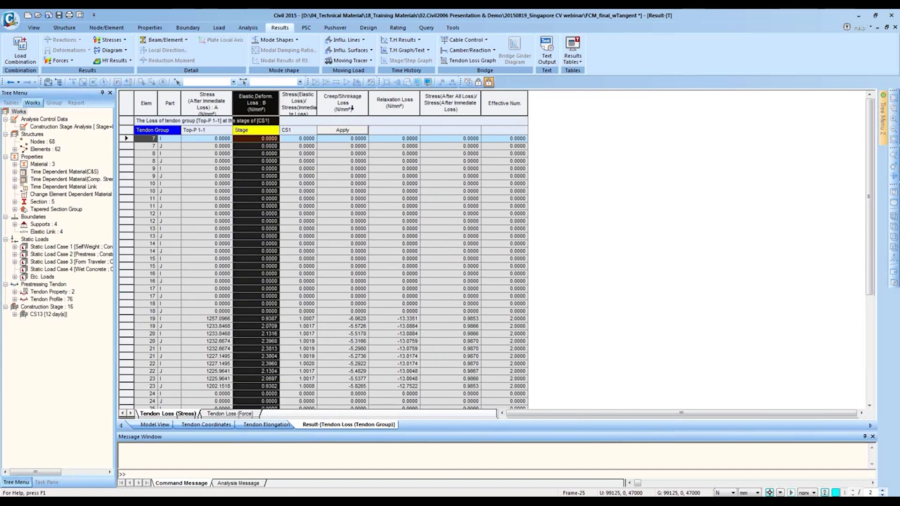
left_click_drag(351, 108, 394, 99)
left_click(392, 213)
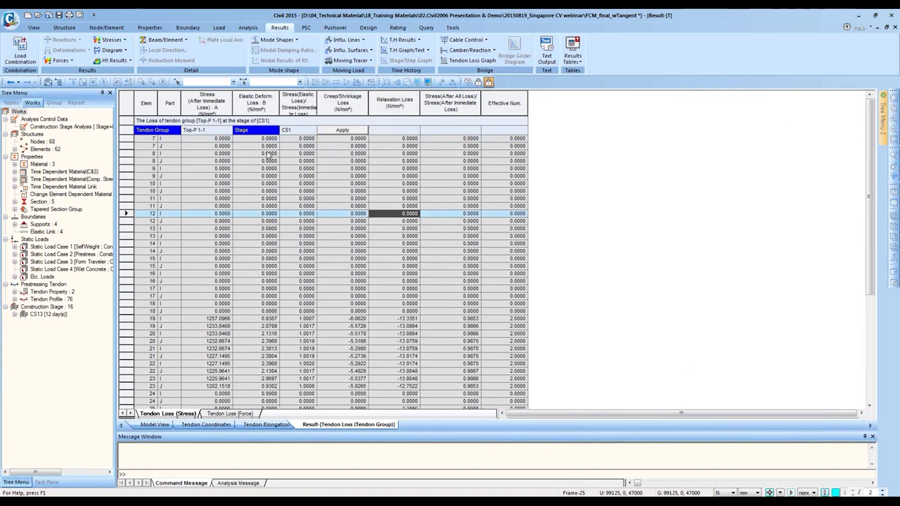
Step: Open the Tendon Time-dependent Loss Graph for tendon Top01-01, animate it through the construction stages, and close it
right_click(234, 176)
left_click(293, 251)
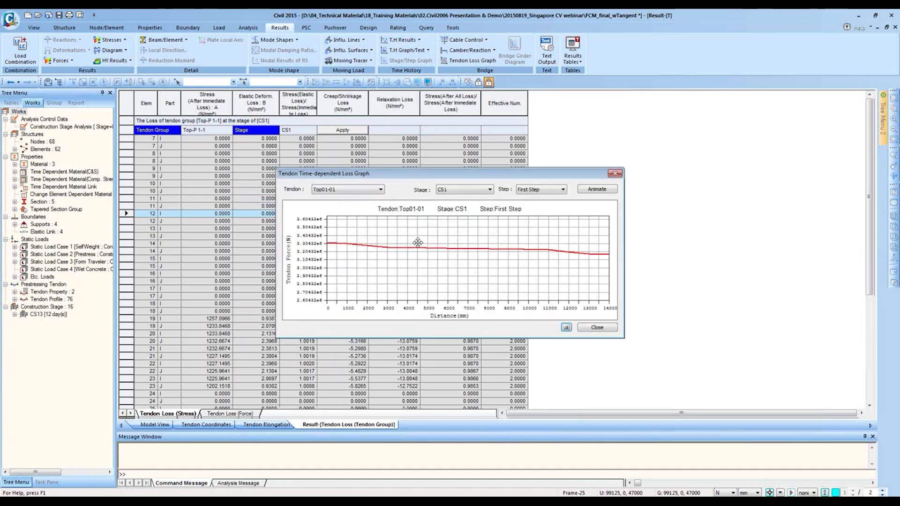
left_click(370, 191)
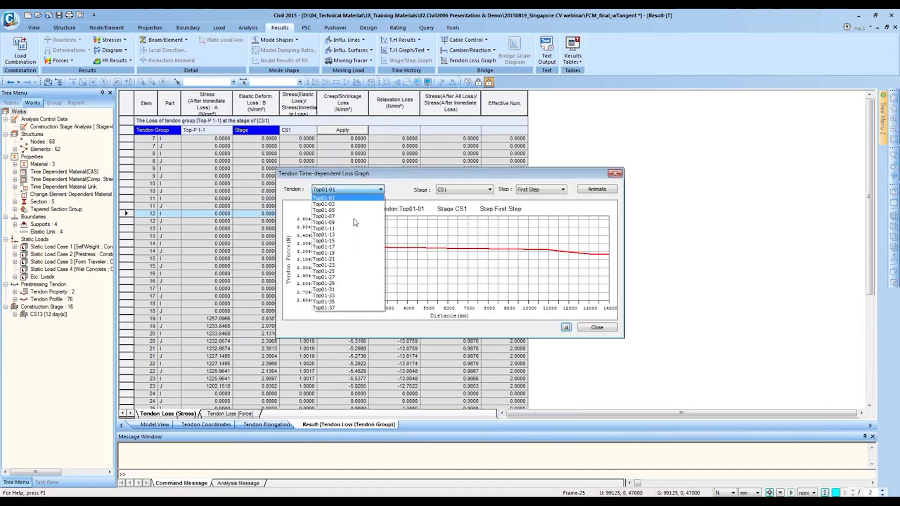
left_click(375, 191)
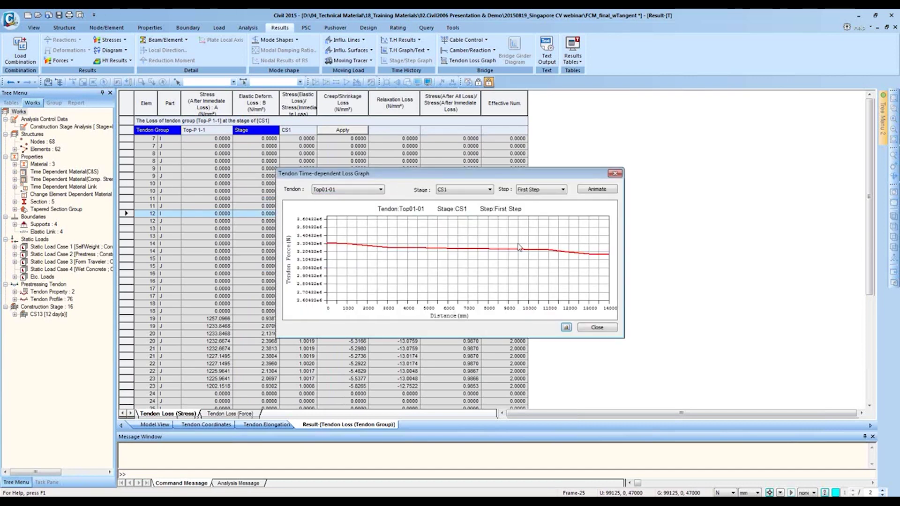
left_click(602, 189)
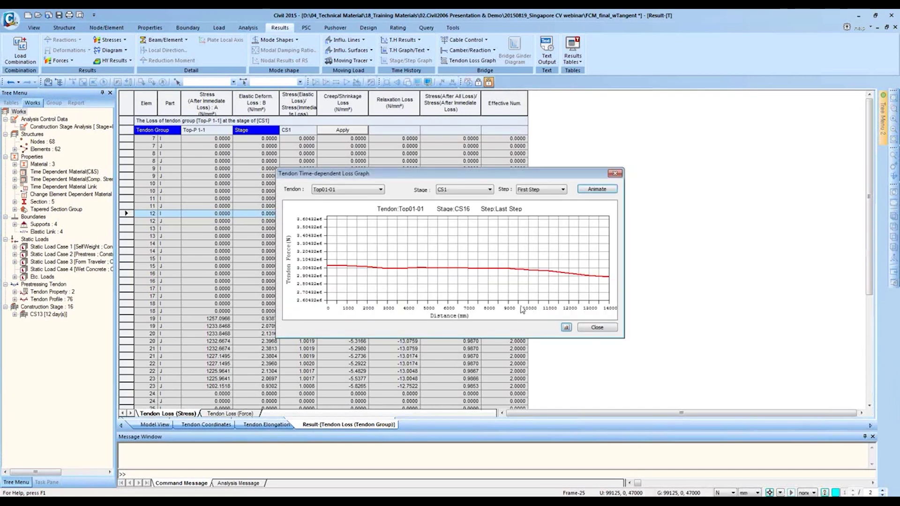
left_click(597, 327)
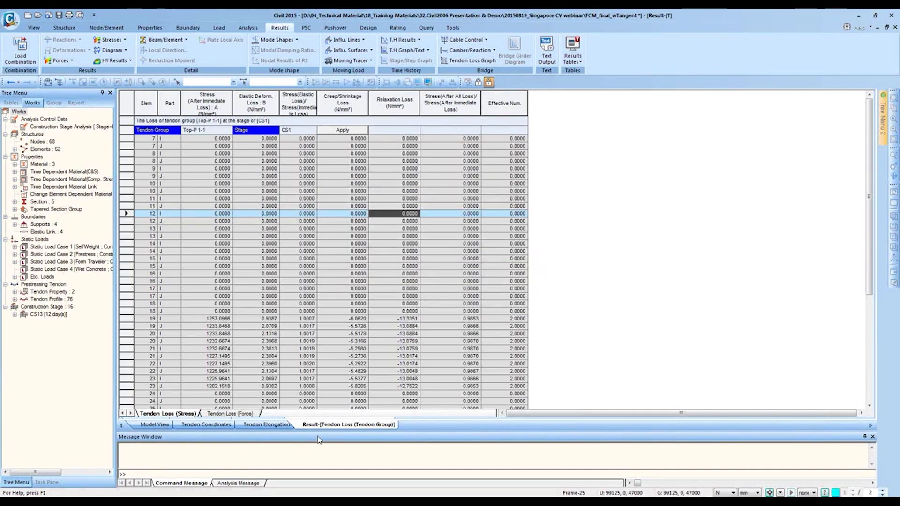
Step: Return to the model view and switch the displayed construction stage to PostCS
left_click(164, 425)
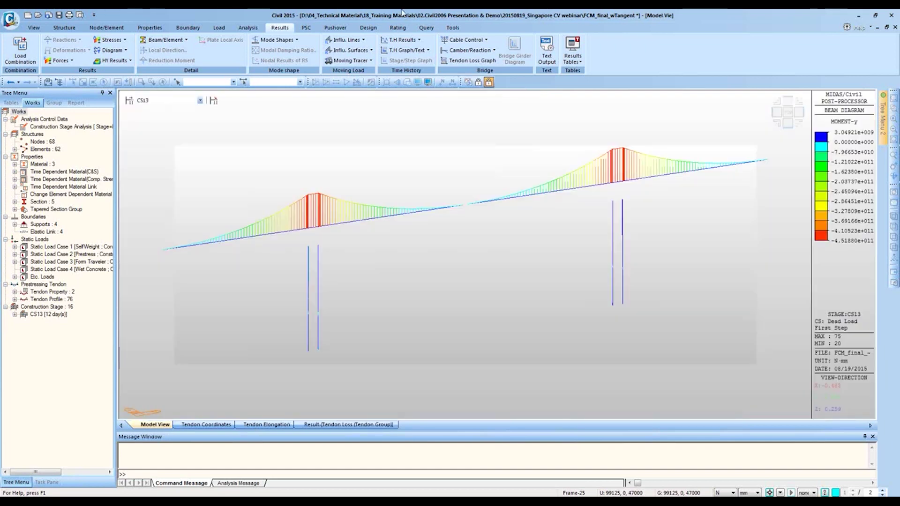
left_click(201, 101)
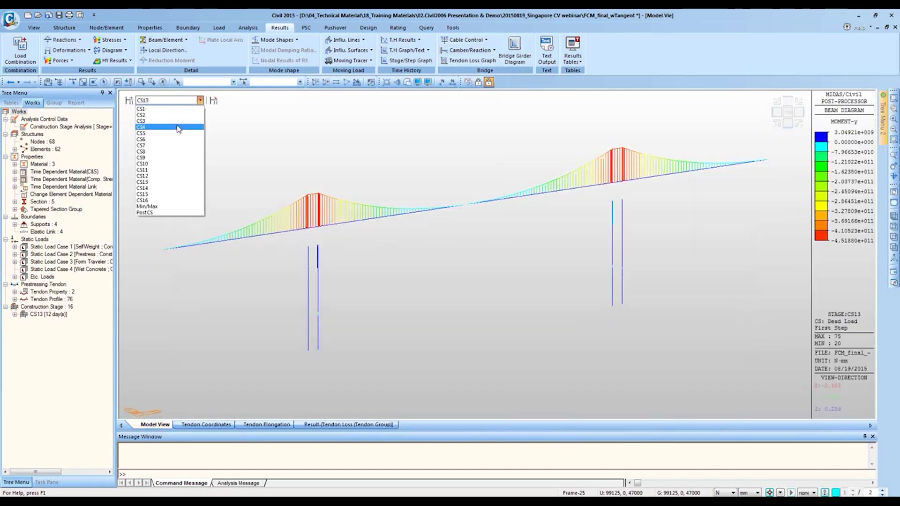
left_click(166, 213)
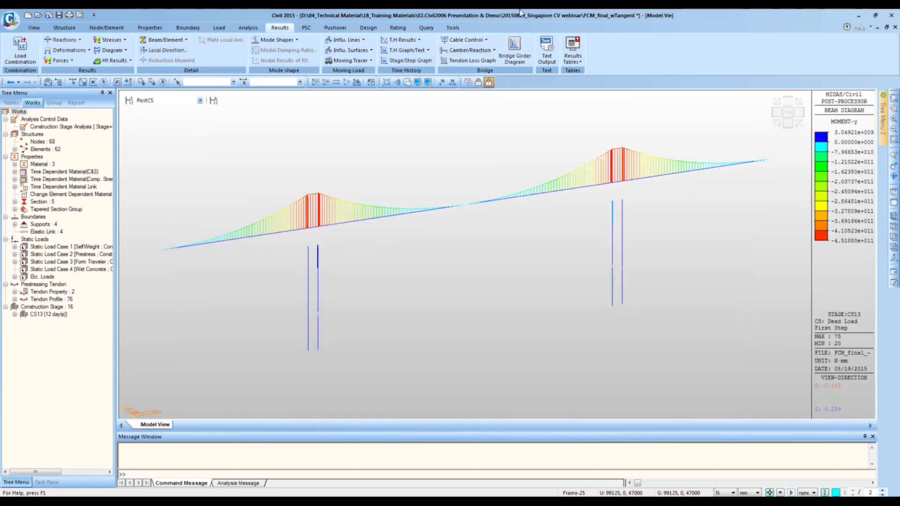
Step: Set FCM Camber Control with element group BridgeGirder, support node group SupportNode and key-segment group KeySegAll
left_click(470, 50)
mouse_move(488, 62)
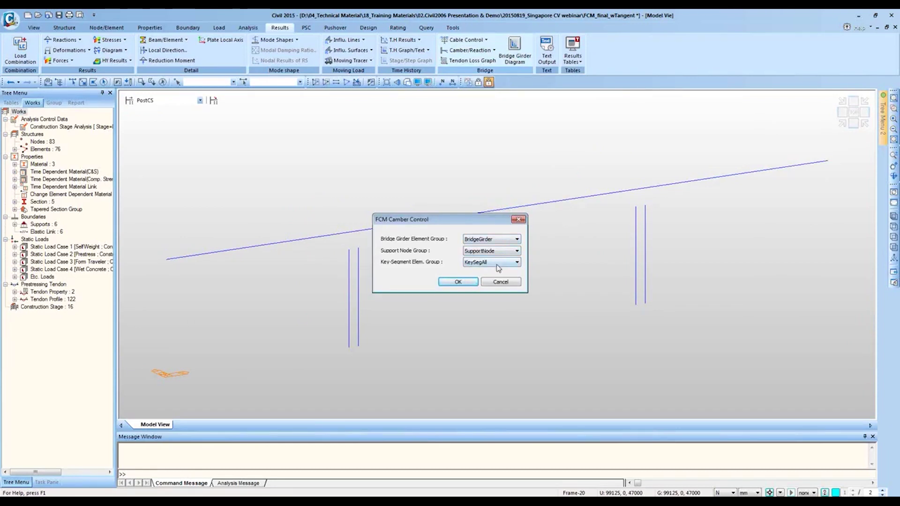
left_click(458, 282)
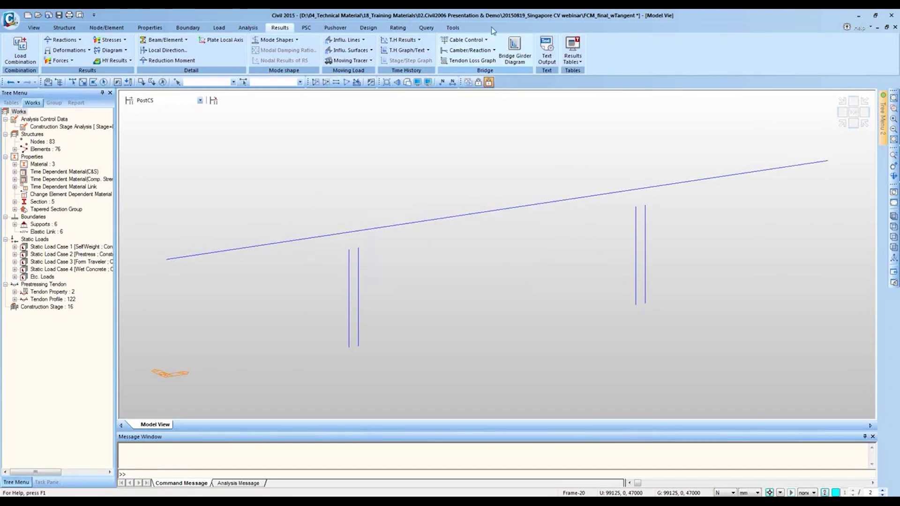
Step: Display the FCM camber control graph for the bridge
left_click(465, 50)
mouse_move(471, 61)
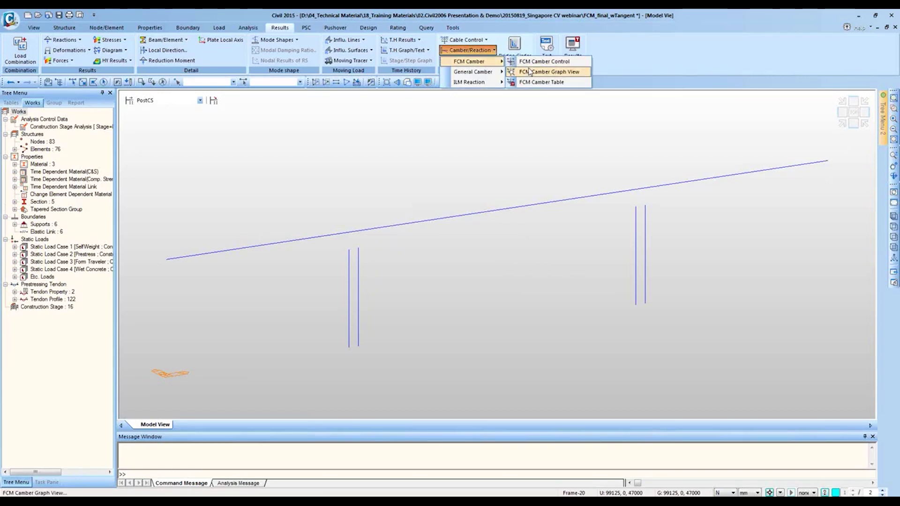
left_click(530, 71)
left_click(448, 290)
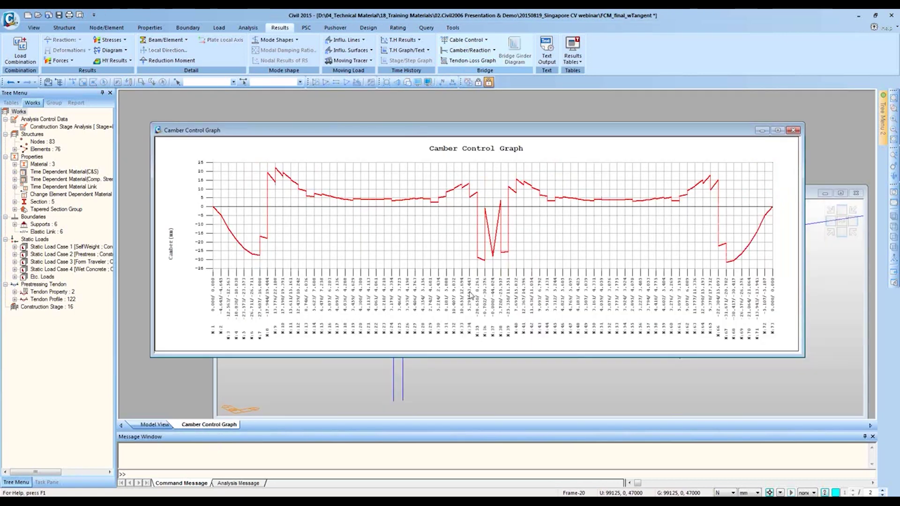
Step: Open the FCM Camber table, maximize it, and show Page 2
left_click(470, 50)
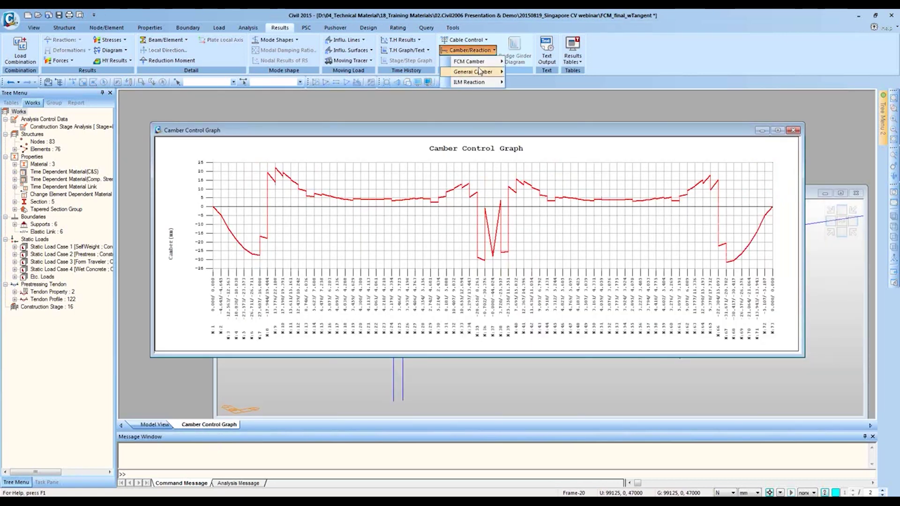
mouse_move(480, 71)
left_click(557, 81)
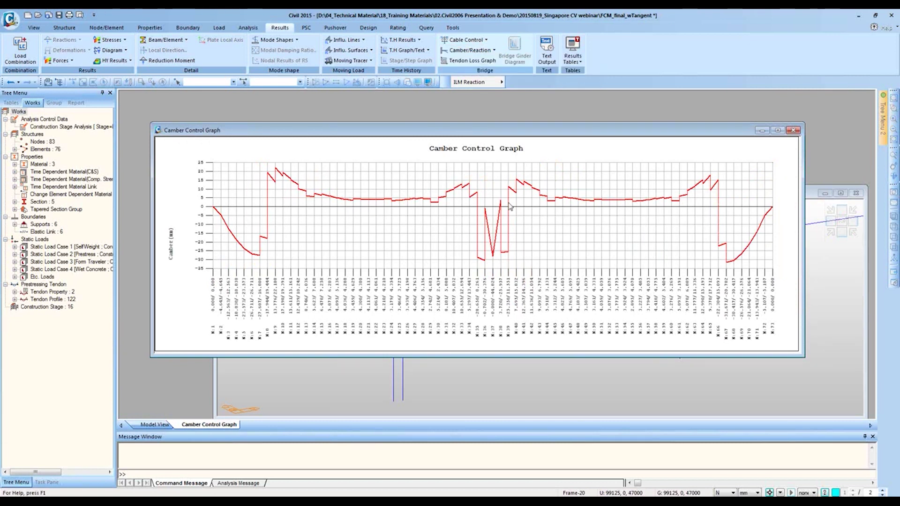
left_click(426, 294)
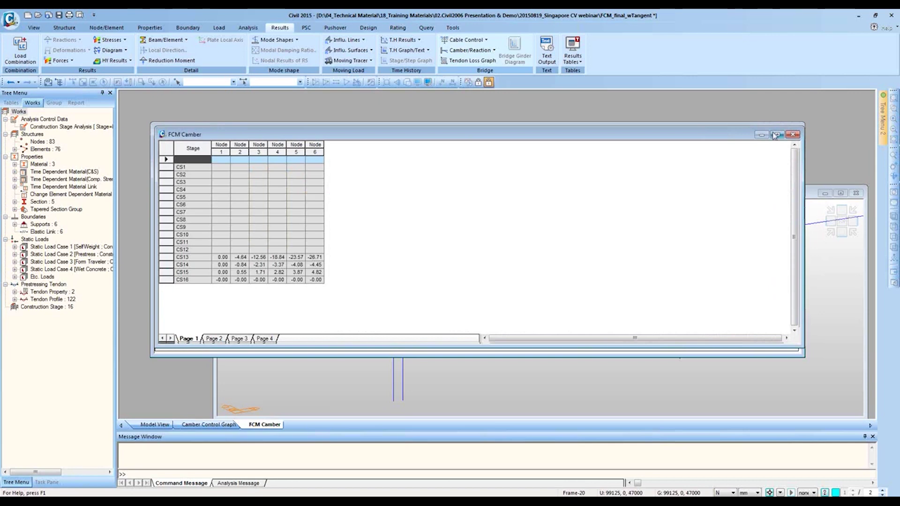
left_click(776, 135)
left_click(180, 414)
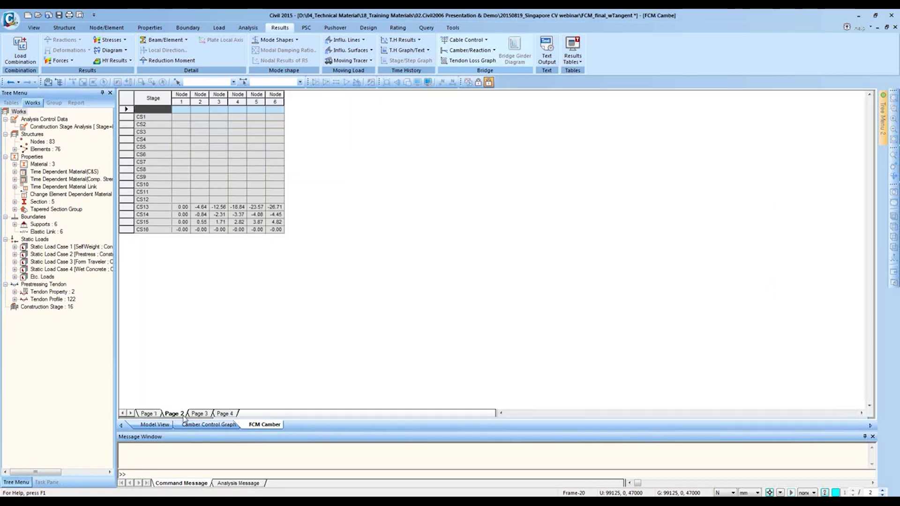
Step: Examine the camber values of node 19 from the initial row through stages CS1 to CS16
left_click(407, 111)
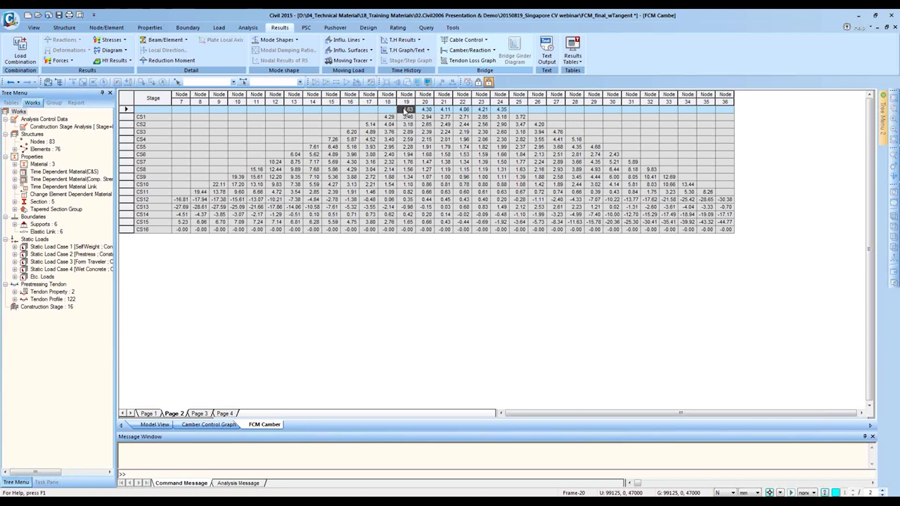
left_click(405, 118)
left_click(407, 126)
left_click_drag(407, 117, 406, 224)
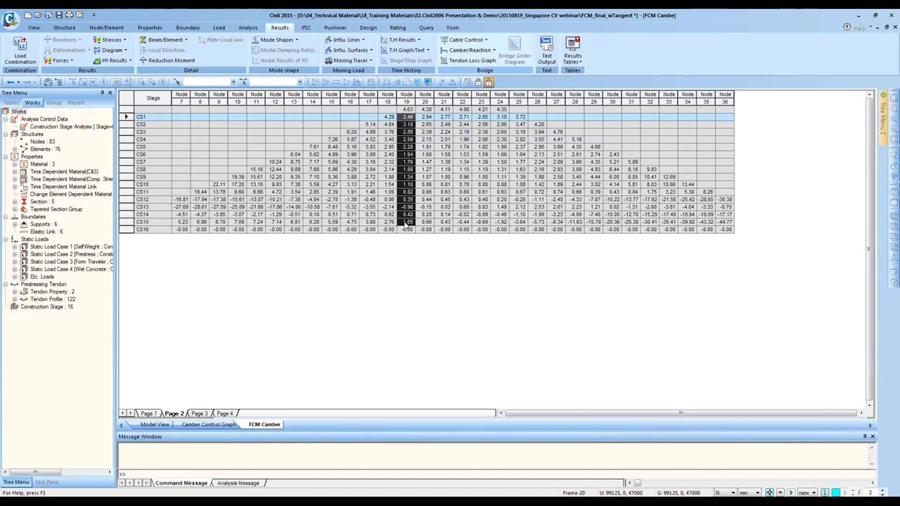
left_click(407, 229)
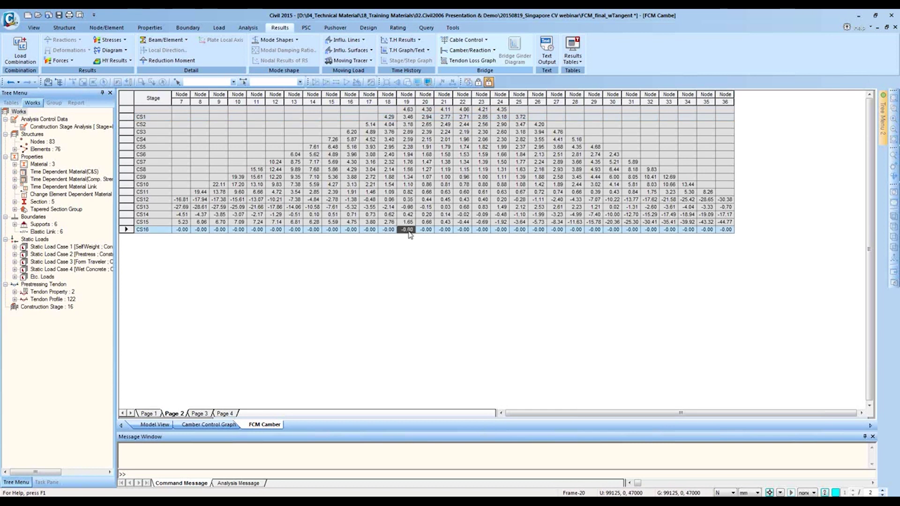
left_click(407, 109)
left_click_drag(411, 117, 408, 229)
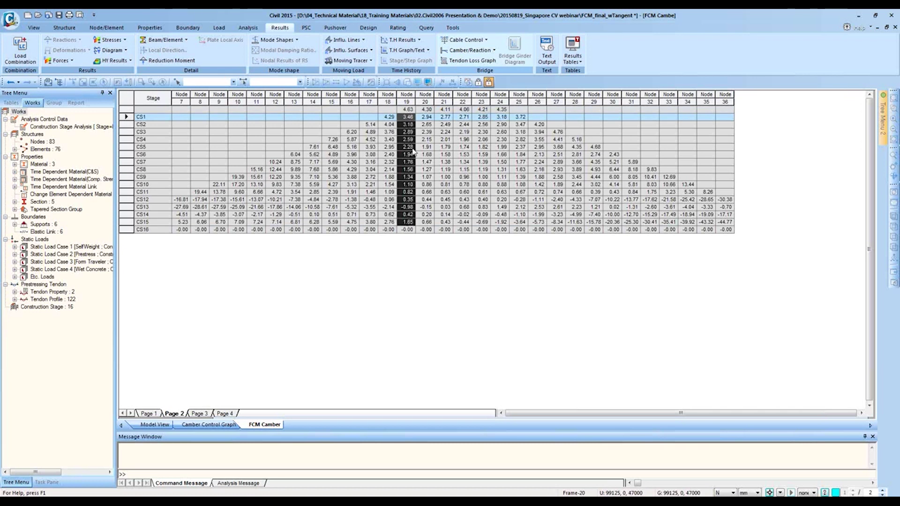
left_click(408, 230)
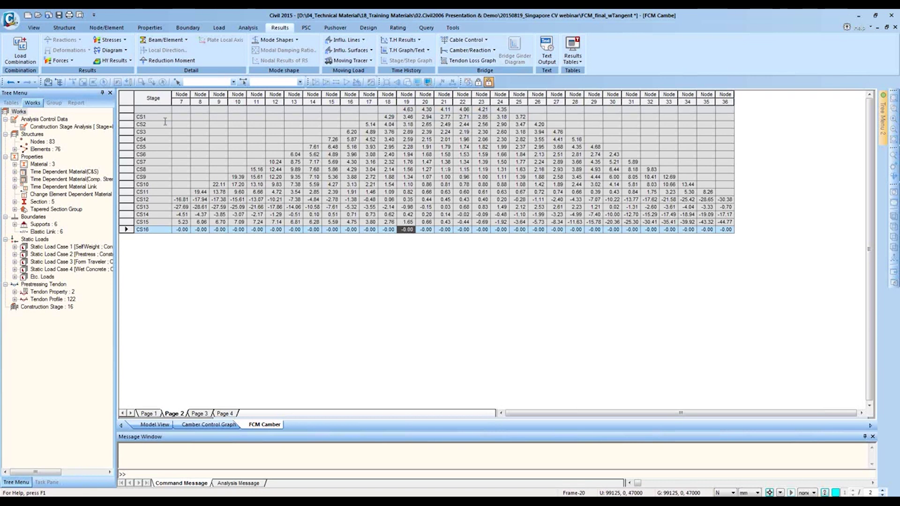
Step: Return to the model view, open the Transverse Analysis Model Wizard and add element 34 at position I
left_click(154, 424)
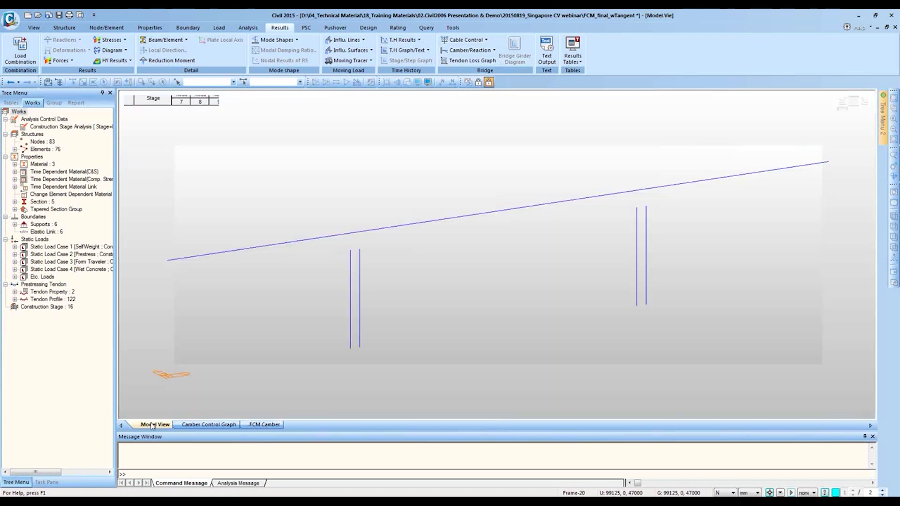
left_click(78, 410)
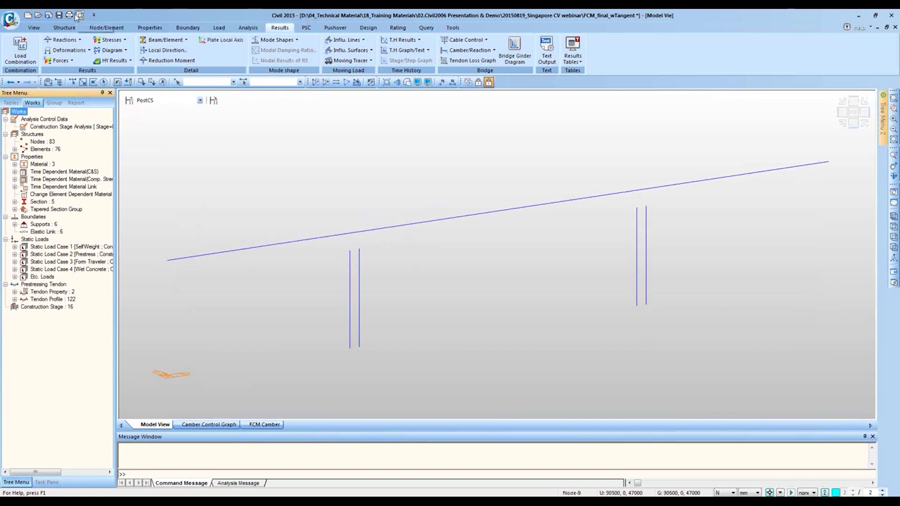
left_click(64, 28)
left_click(166, 53)
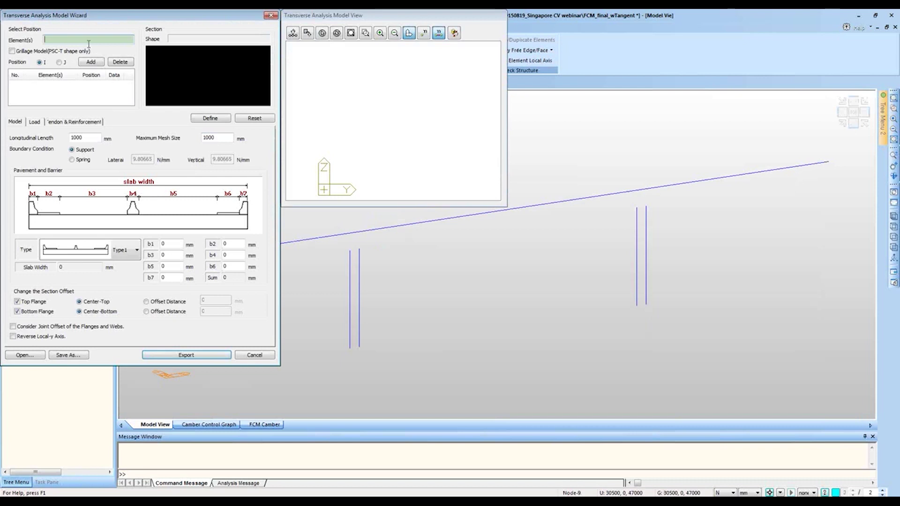
left_click(484, 218)
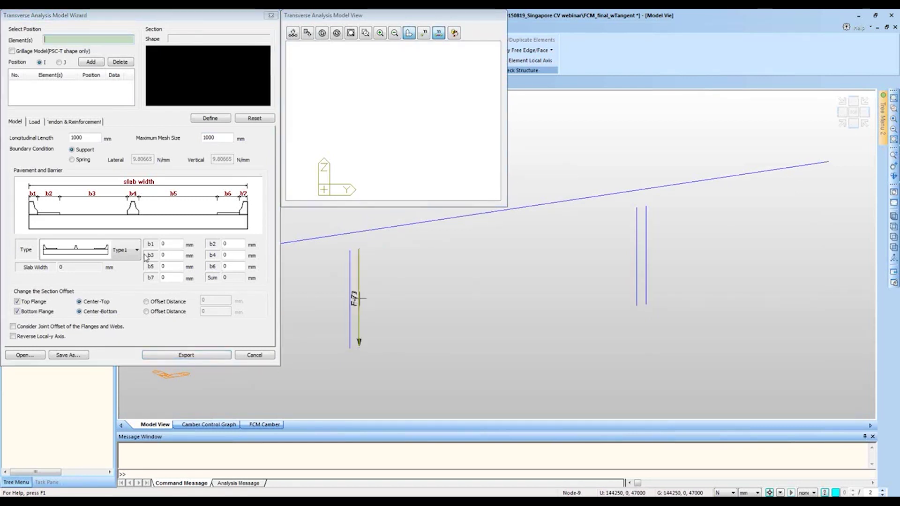
left_click(91, 62)
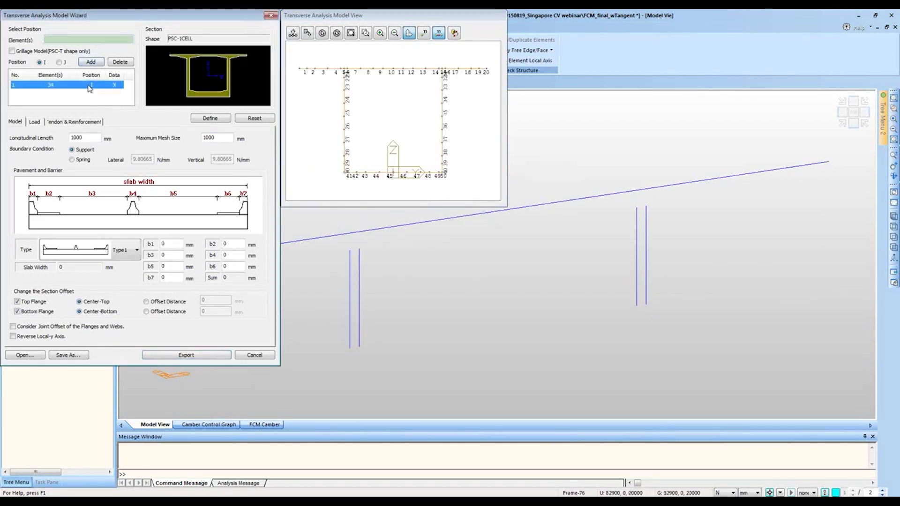
Step: Review the load and the tendon and reinforcement settings for element 34, and define its transverse model data
left_click(34, 122)
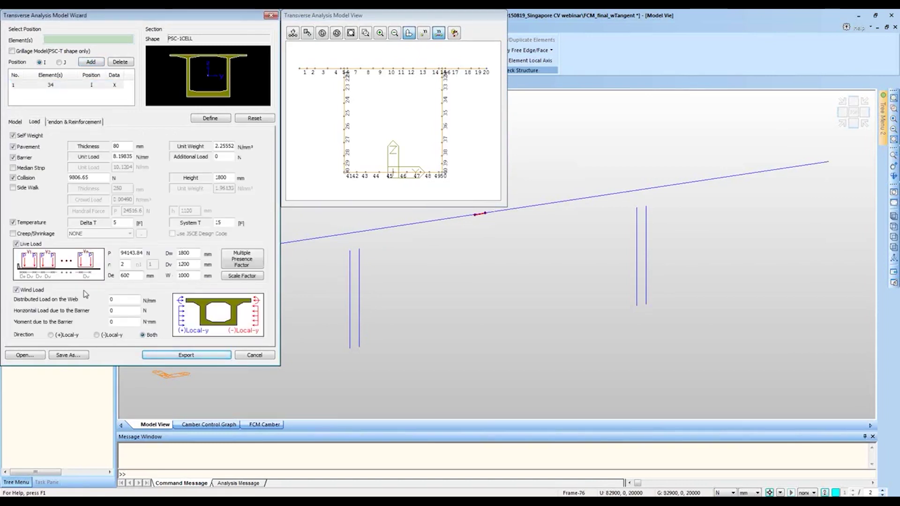
left_click(66, 121)
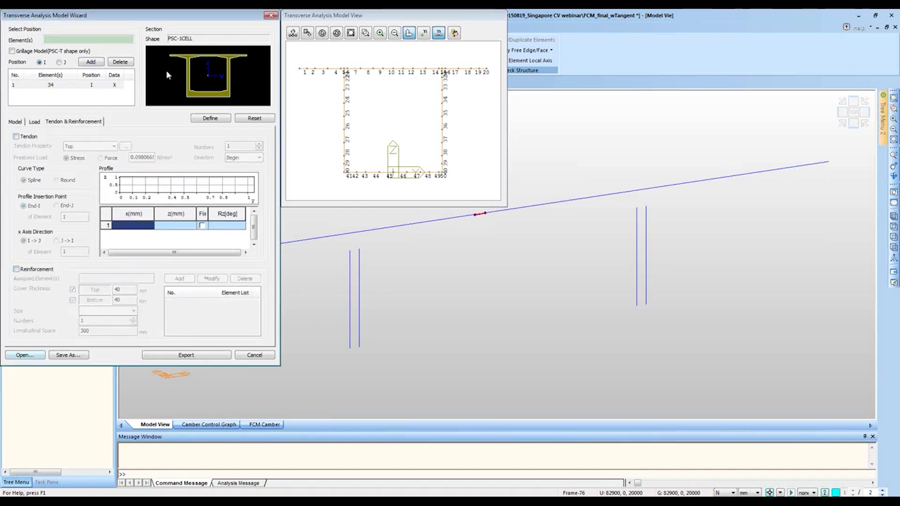
left_click(210, 117)
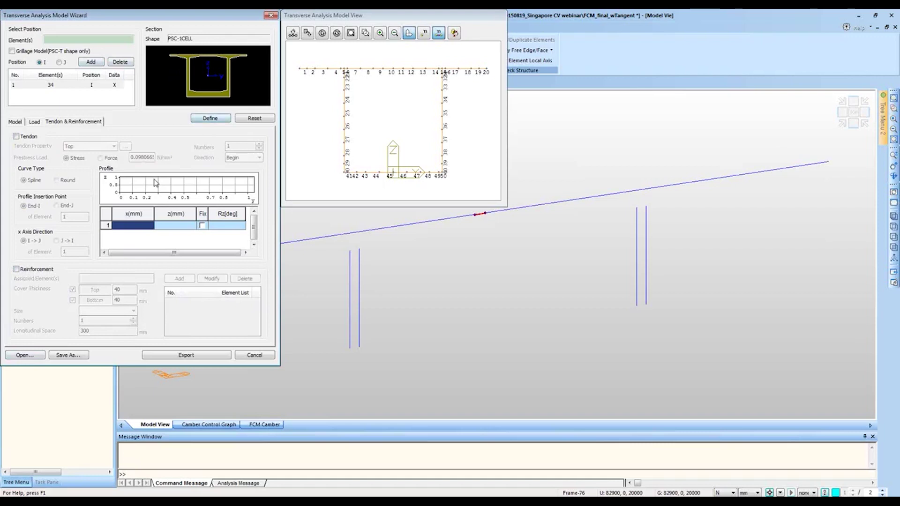
Step: Export the transverse model for element 34 at position I and open FCM_final_wTangent_34-I without saving changes to FCM_final_wTangent
left_click(81, 86)
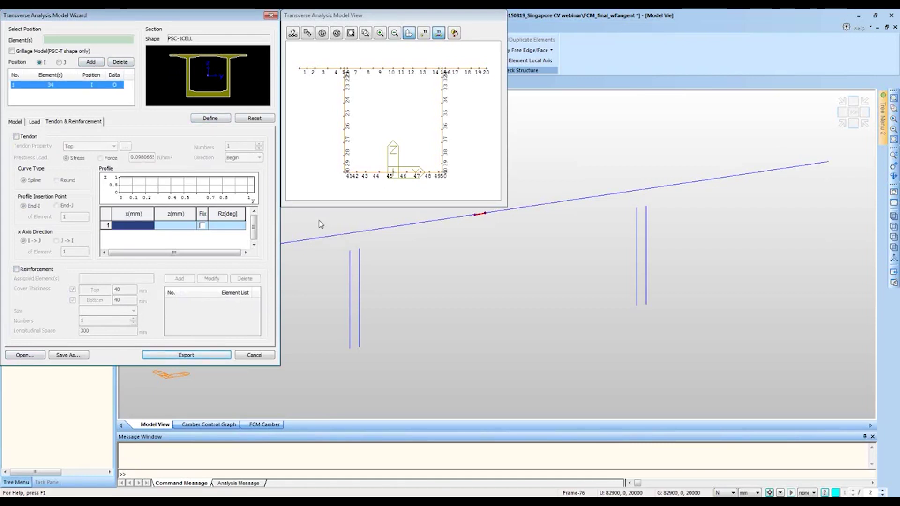
left_click(172, 355)
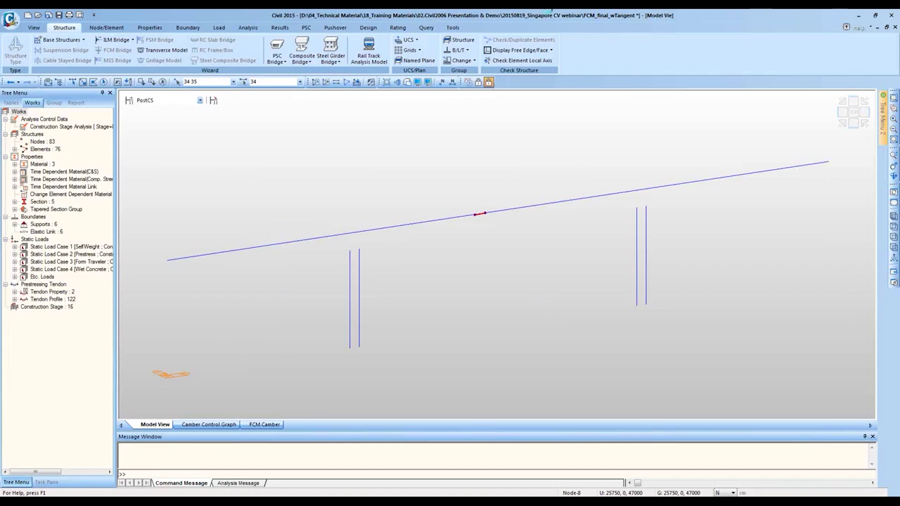
key("ctrl+o")
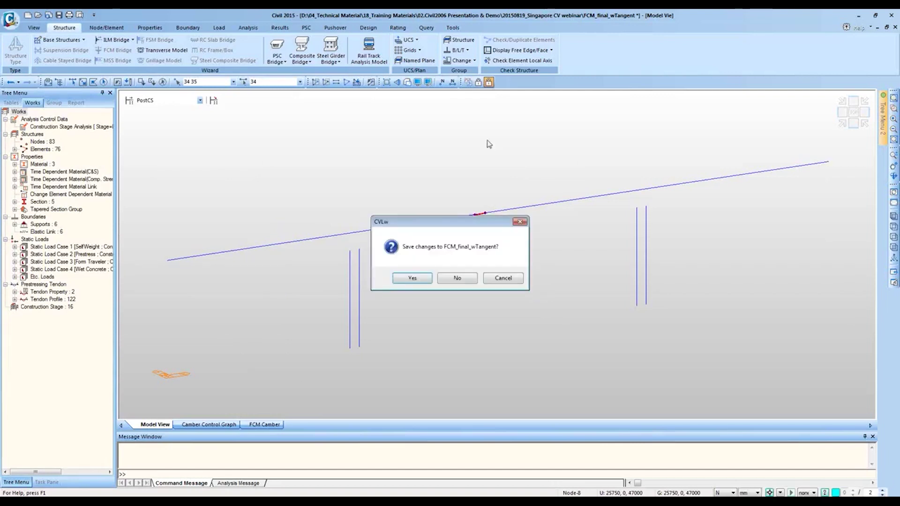
left_click(451, 278)
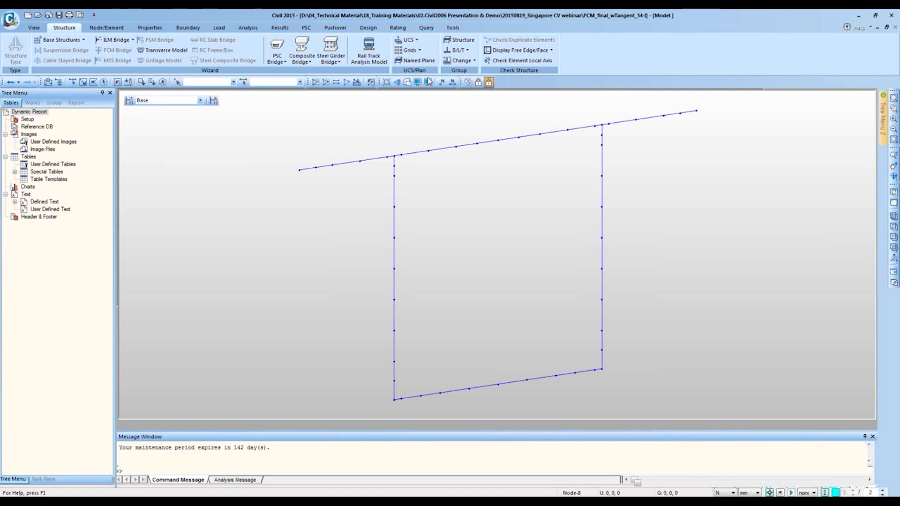
Step: Display the transverse frame as a shaded solid and examine its self weight, temperature gradient and element temperature loads
left_click(406, 83)
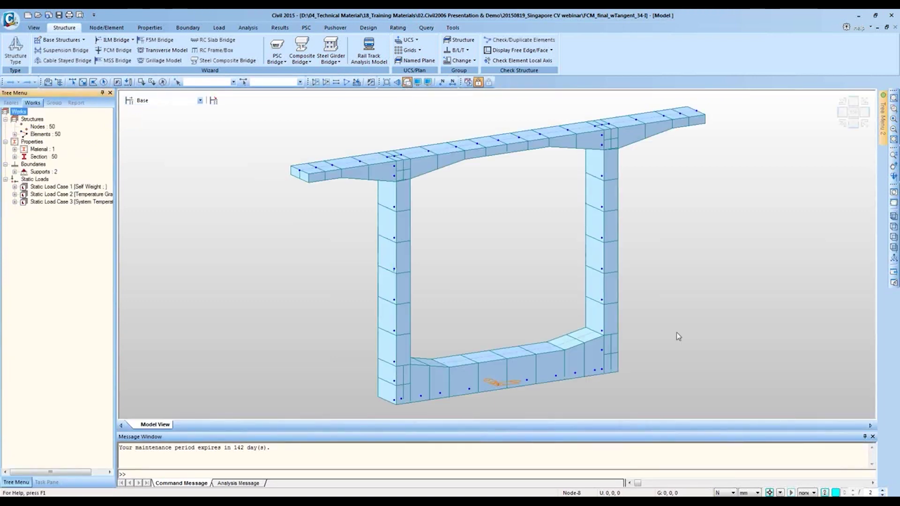
mouse_move(573, 289)
left_mouse_down()
mouse_move(599, 314)
mouse_move(601, 245)
mouse_move(585, 264)
mouse_move(593, 287)
mouse_move(567, 300)
left_mouse_up()
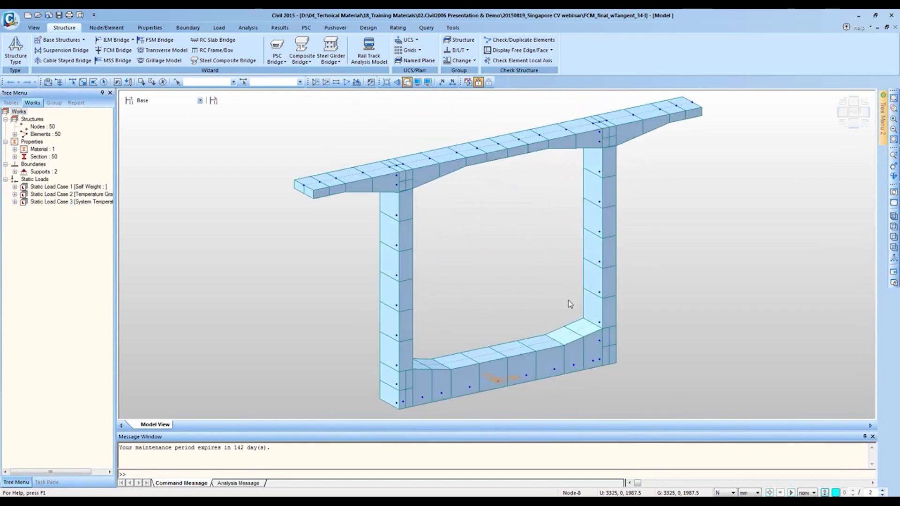
right_click(36, 179)
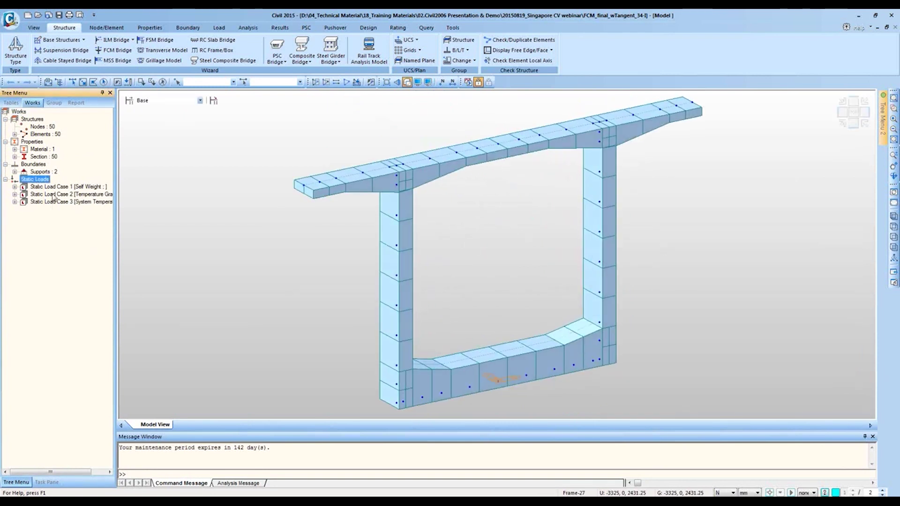
left_click(59, 188)
left_click(54, 209)
left_click(56, 225)
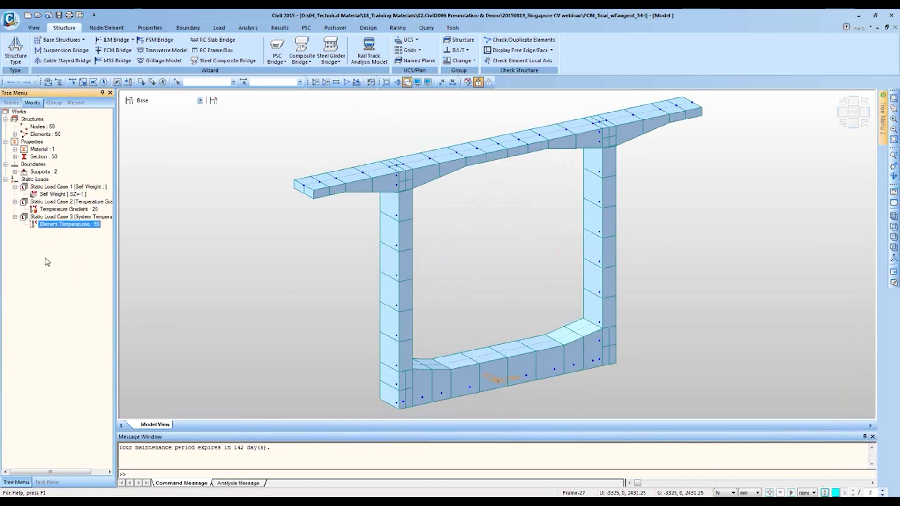
left_click(60, 194)
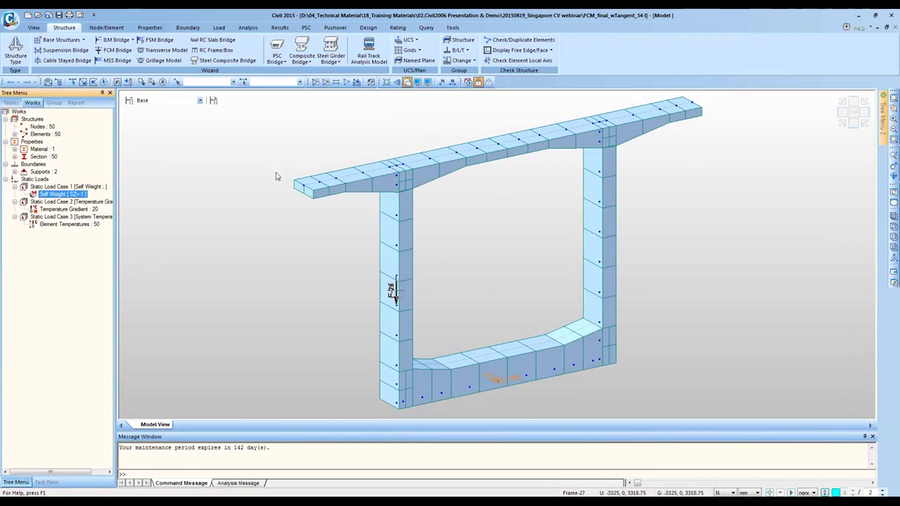
Step: Review the available moving load codes for the transverse model, keeping None selected
left_click(216, 29)
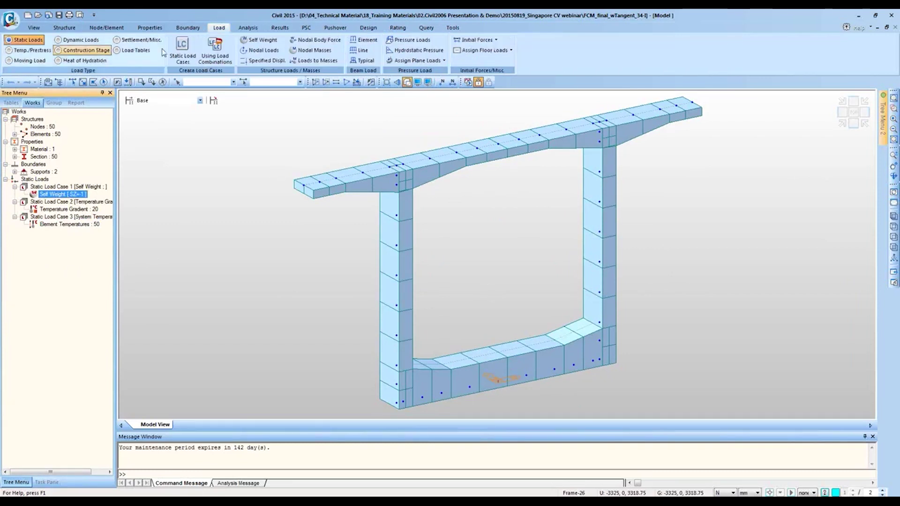
left_click(15, 64)
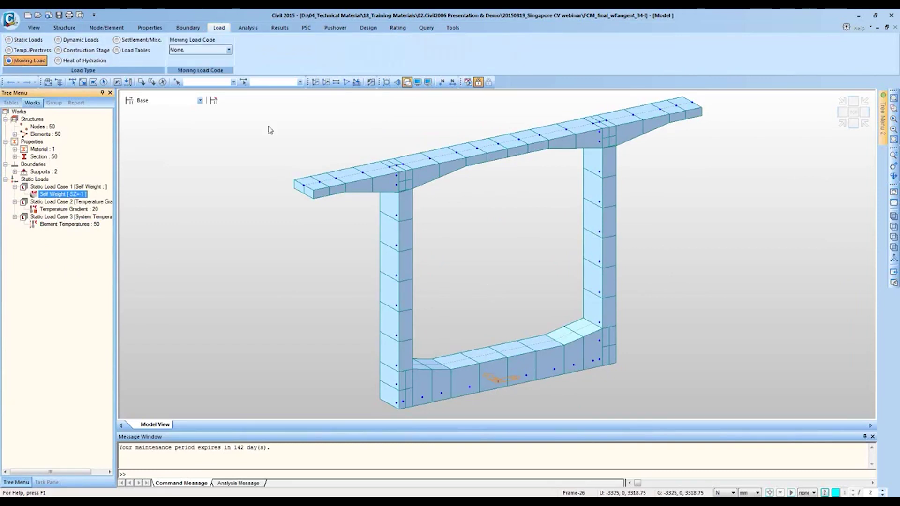
left_click(215, 51)
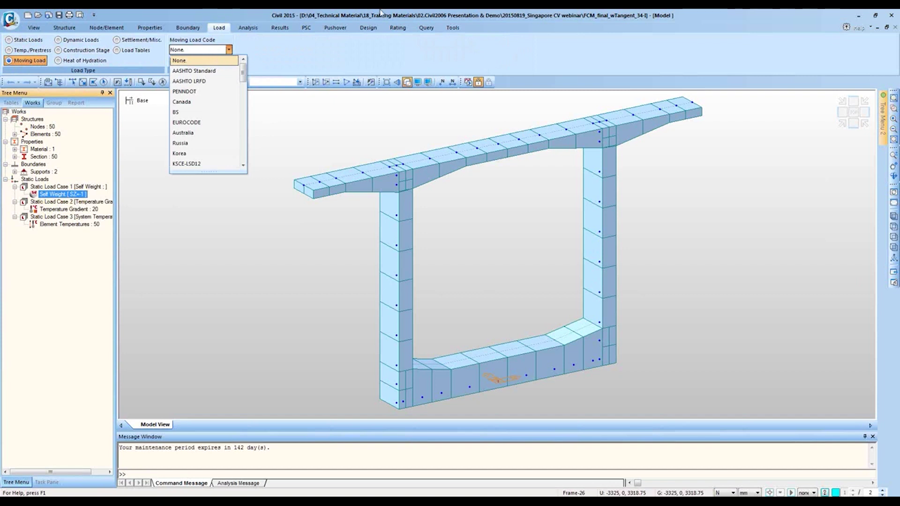
left_click(216, 61)
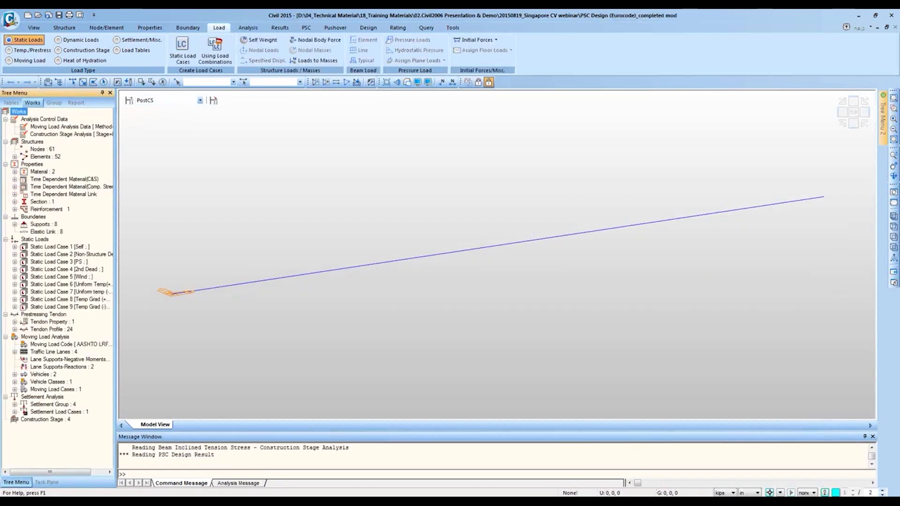
Step: Display the box girder of the PSC Design (Eurocode)_completed model as a shaded solid
left_click(408, 83)
left_click_drag(334, 214, 366, 209)
left_click(364, 28)
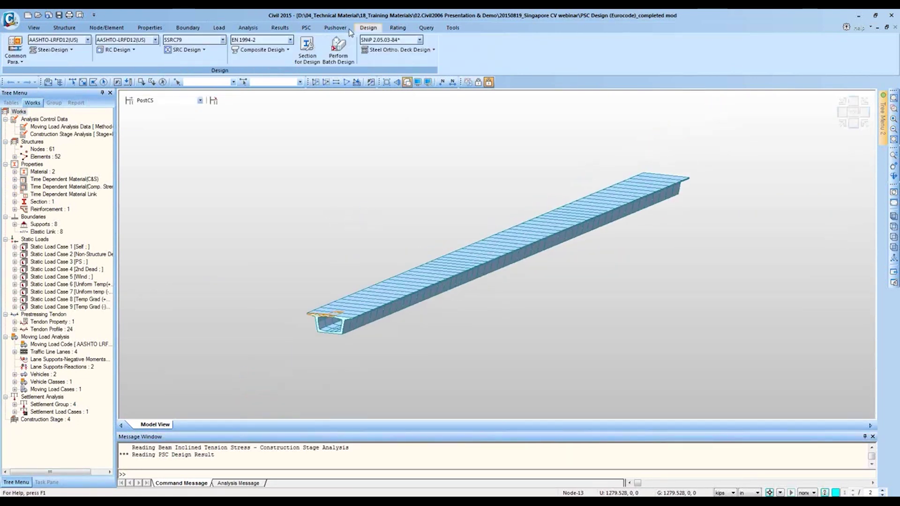
left_click(306, 28)
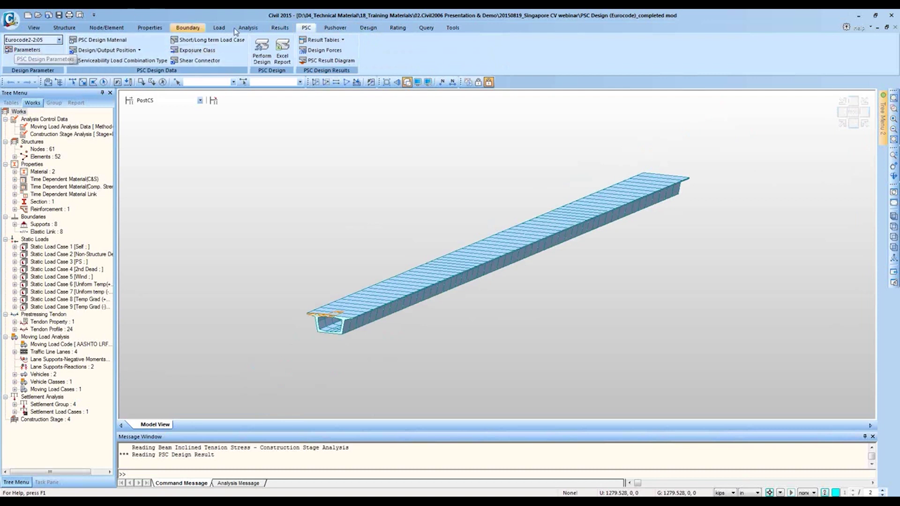
Step: Review the Concrete Design load combinations and close the load combination list
left_click(280, 28)
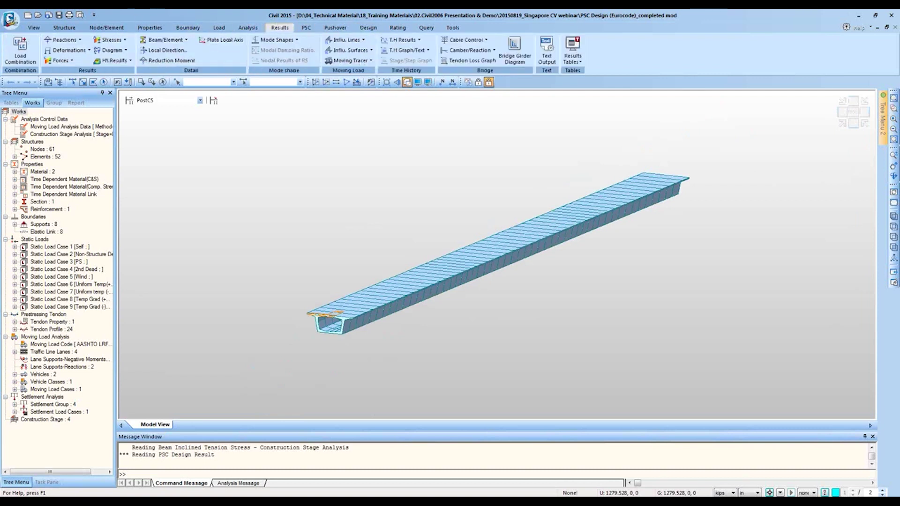
left_click(32, 56)
left_click(84, 32)
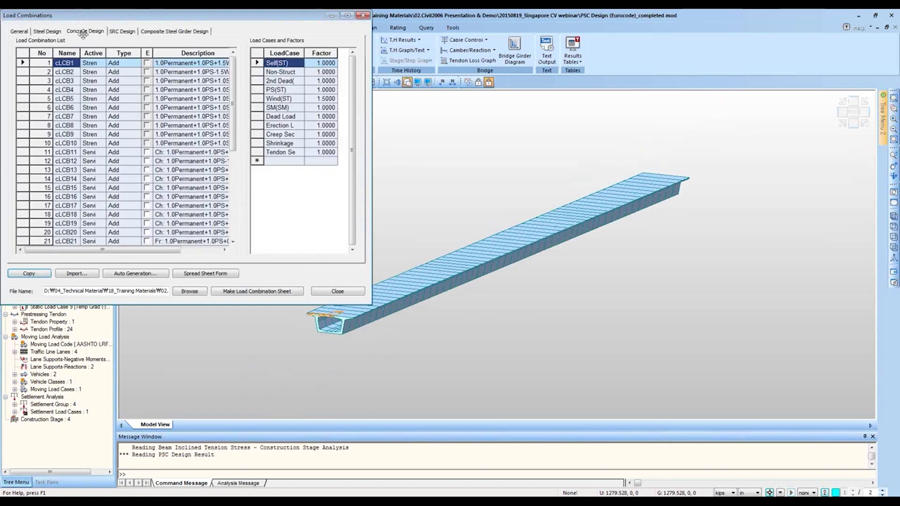
left_click(338, 291)
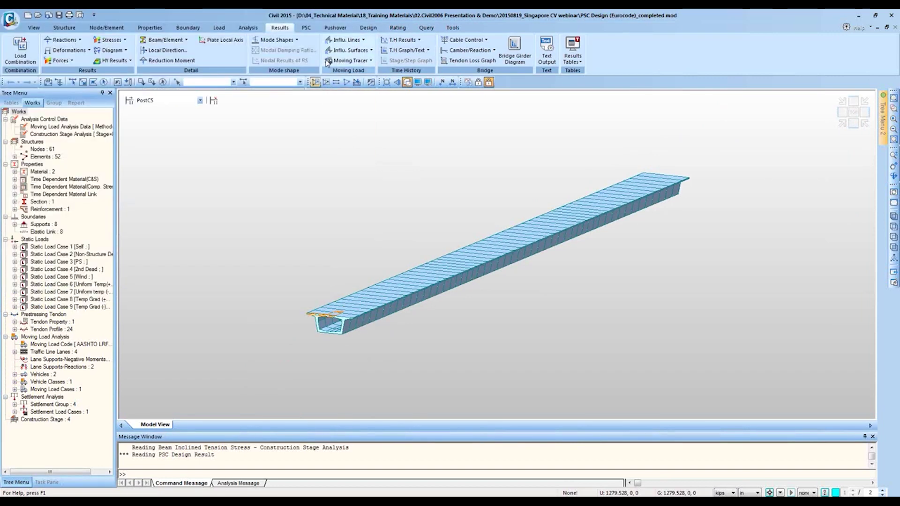
Step: Review the Eurocode2-2:05 PSC design parameters and the user-modifiable material and stress factors, leaving without applying any change
left_click(306, 27)
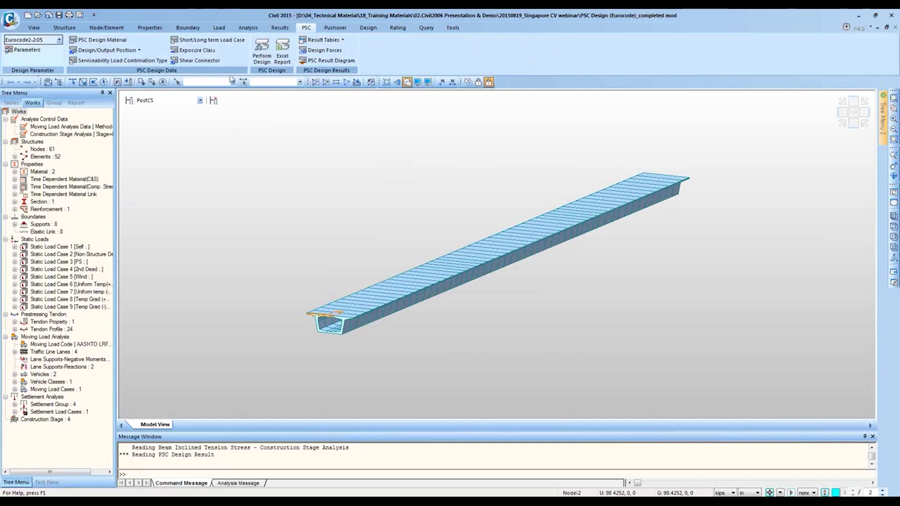
left_click(29, 50)
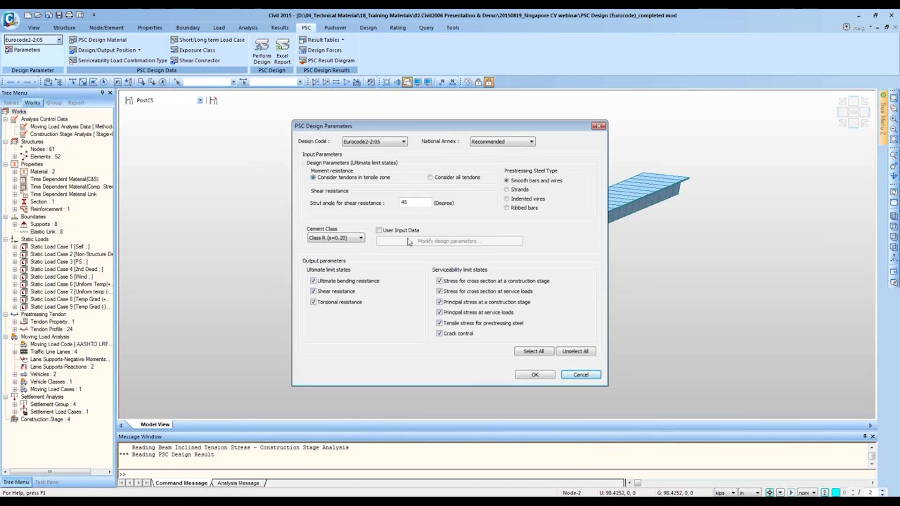
left_click(393, 231)
left_click(403, 241)
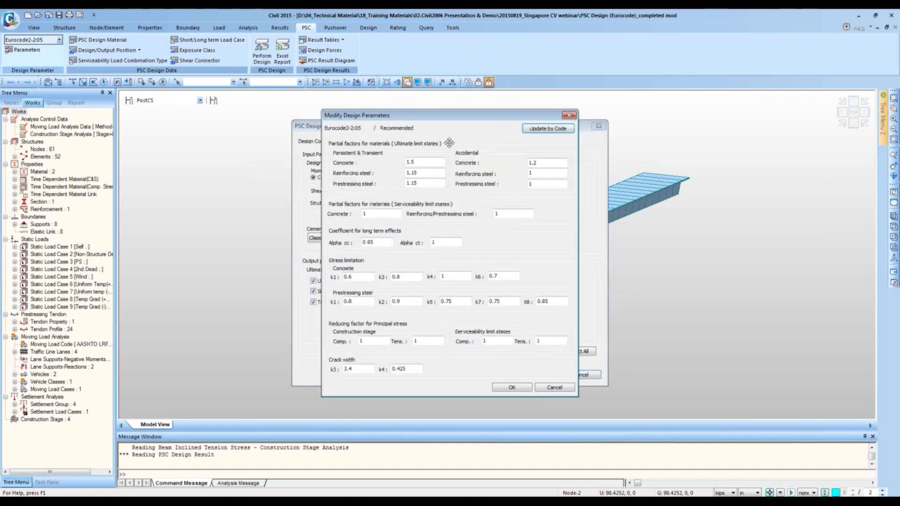
left_click(569, 115)
left_click(580, 375)
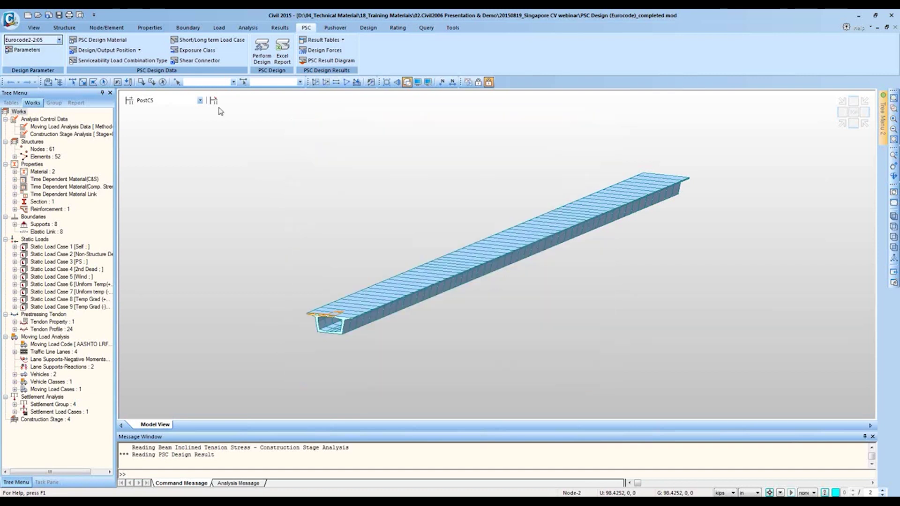
Step: Review the position settings for PSC design and for PSC output
left_click(133, 55)
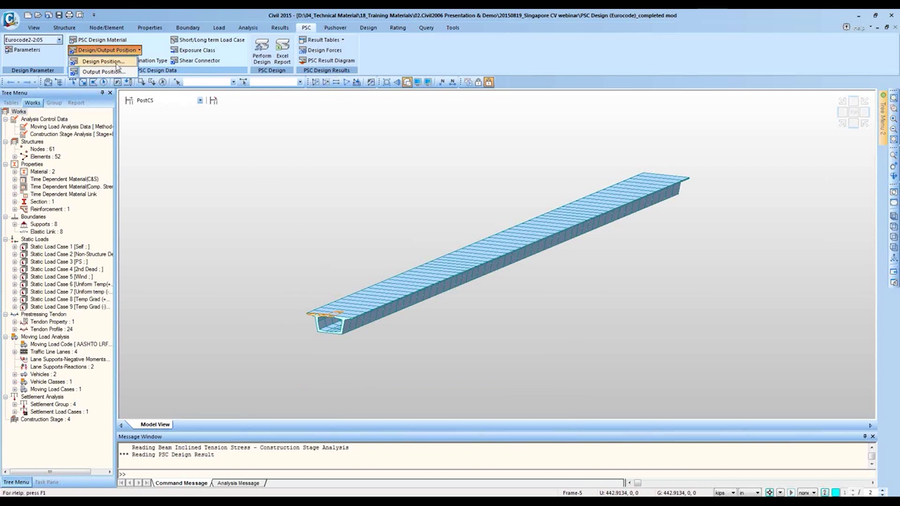
key("Return")
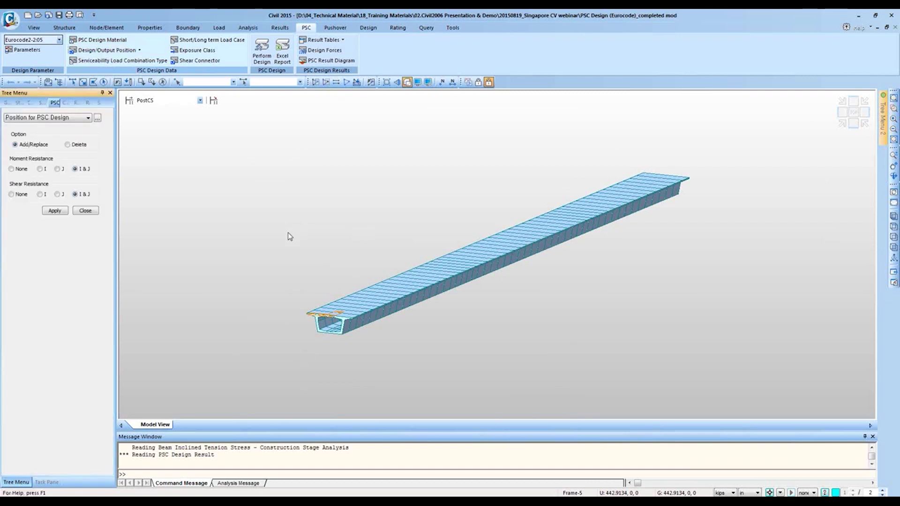
left_click(132, 50)
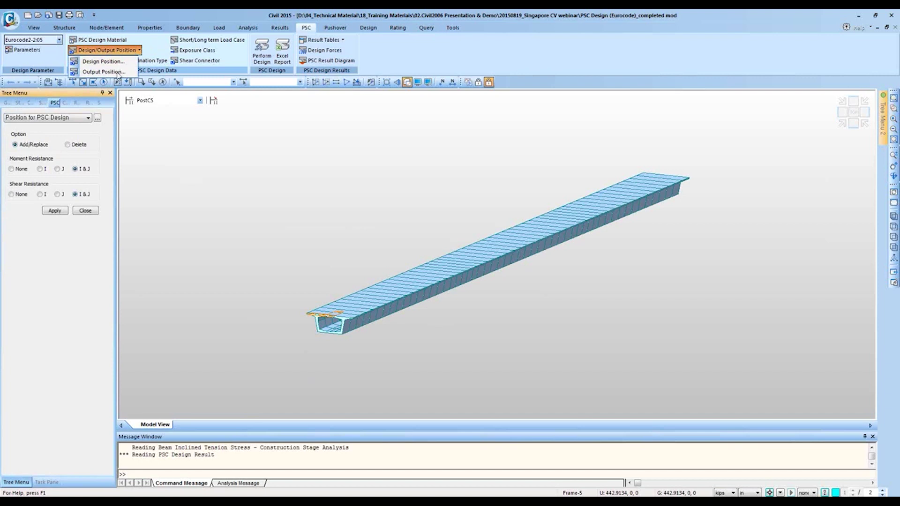
left_click(107, 72)
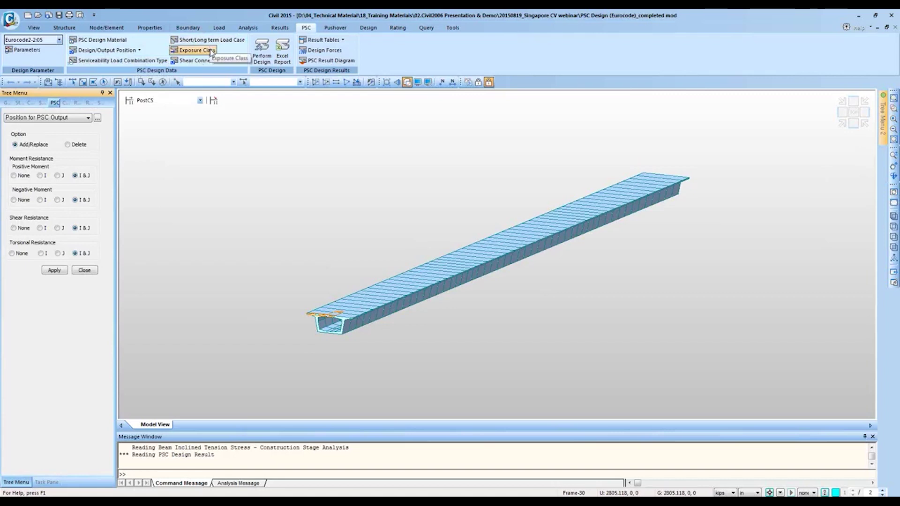
Step: Open the Check Flexure Strength table and compare M_Ed with M_Rd through the elements, including positive moment at J[17] of element 16
left_click(332, 41)
left_click(356, 52)
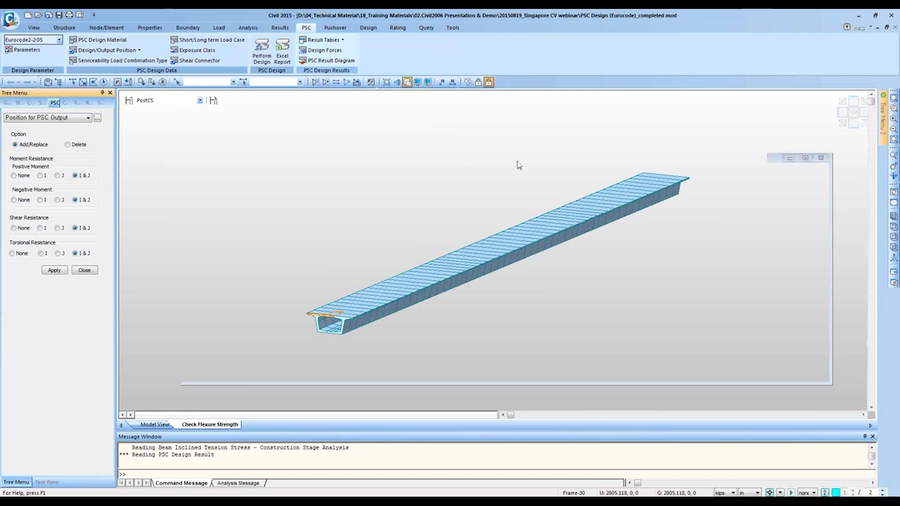
left_click(514, 320)
left_click_drag(361, 248, 406, 231)
scroll(406, 231, "down", 6)
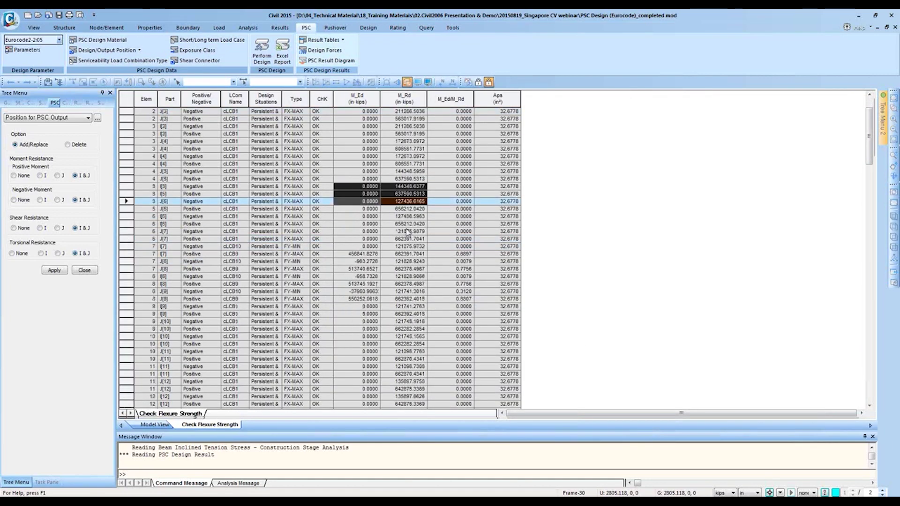
scroll(407, 232, "down", 6)
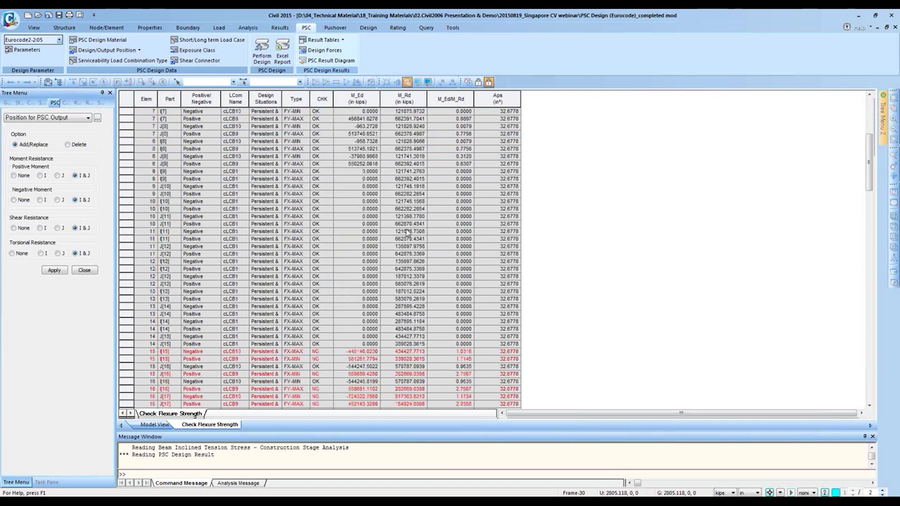
scroll(347, 251, "down", 2)
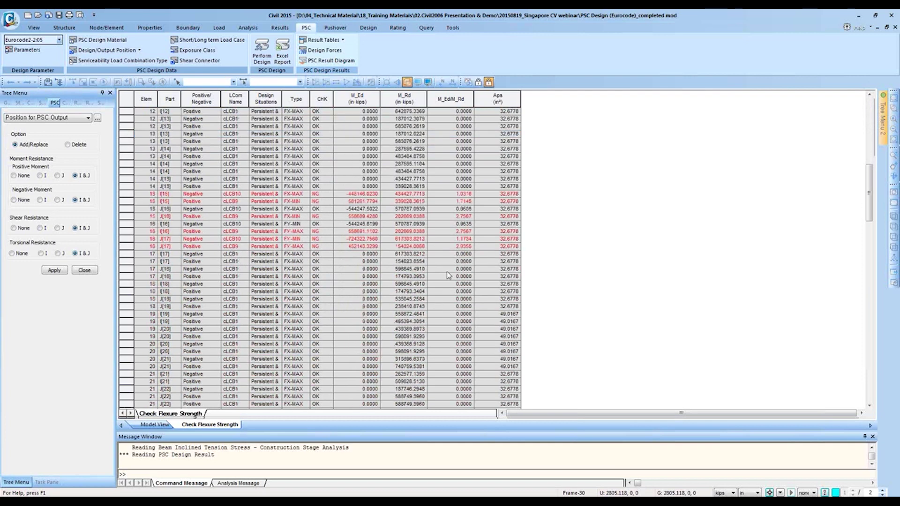
left_click_drag(357, 246, 403, 246)
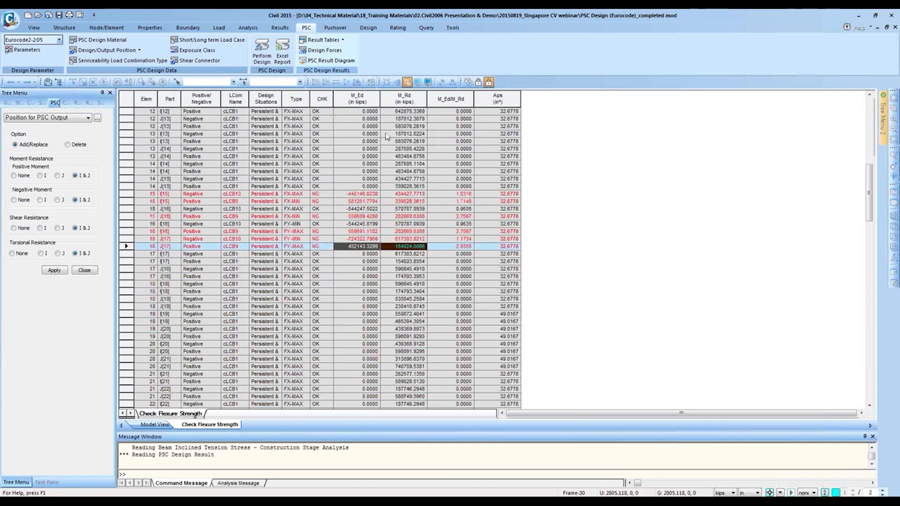
Step: Open the Check Shear Strength table and examine V_Ed against the shear resistances, starting from element 7
left_click(330, 42)
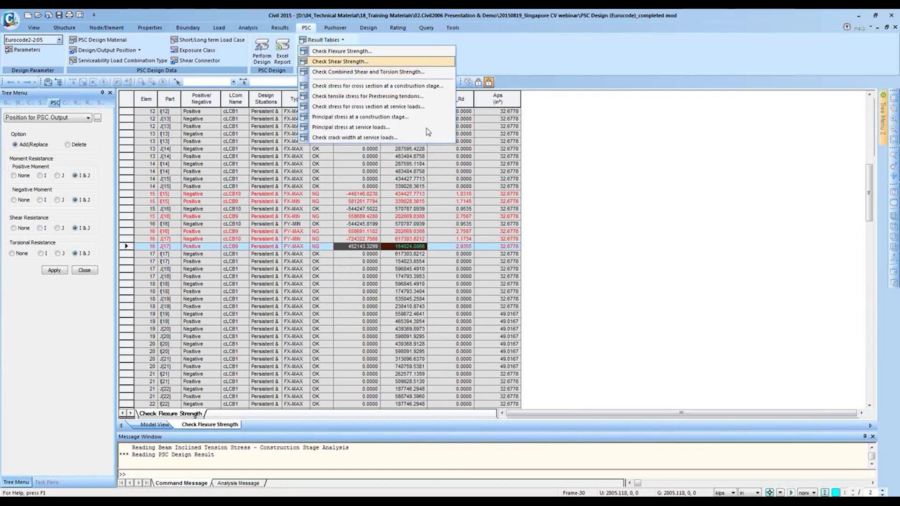
left_click(344, 61)
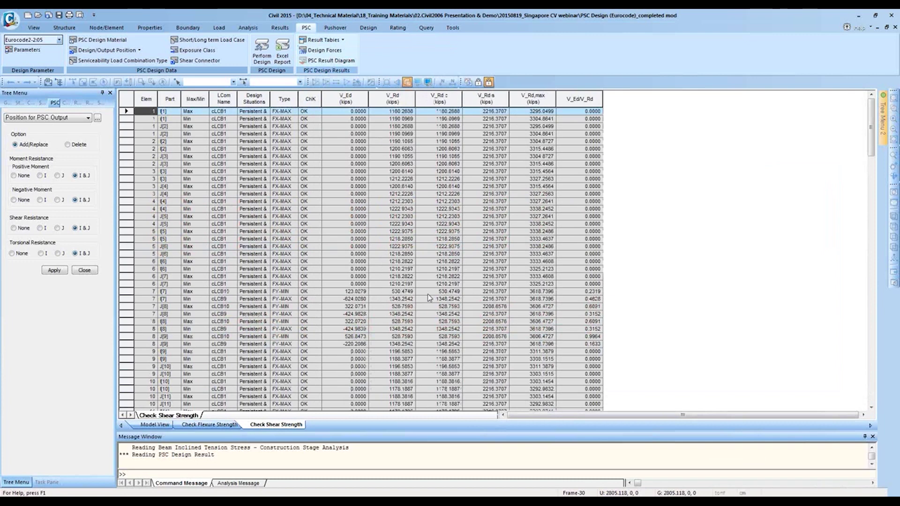
left_click(503, 321)
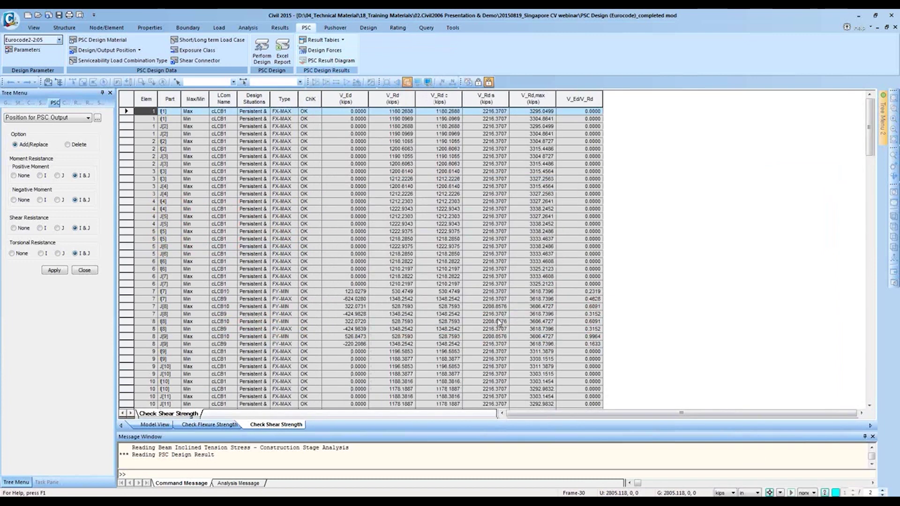
left_click(352, 299)
scroll(353, 300, "down", 4)
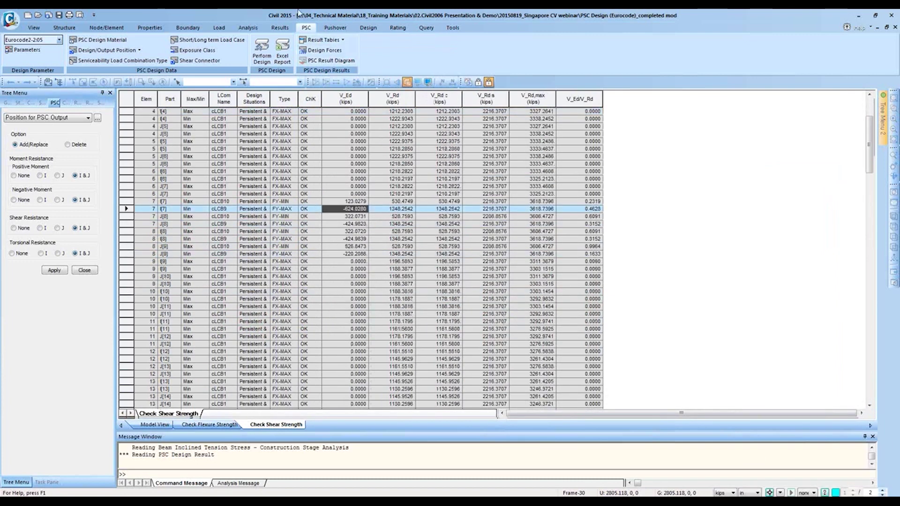
Step: Open the table checking cross-section stress at a construction stage and examine the FTR and FBR stresses
left_click(324, 40)
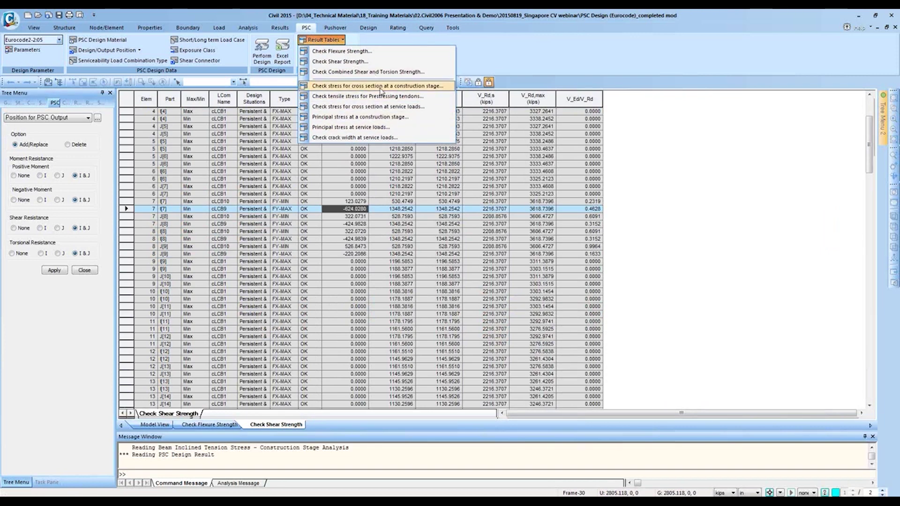
left_click(387, 87)
left_click(501, 302)
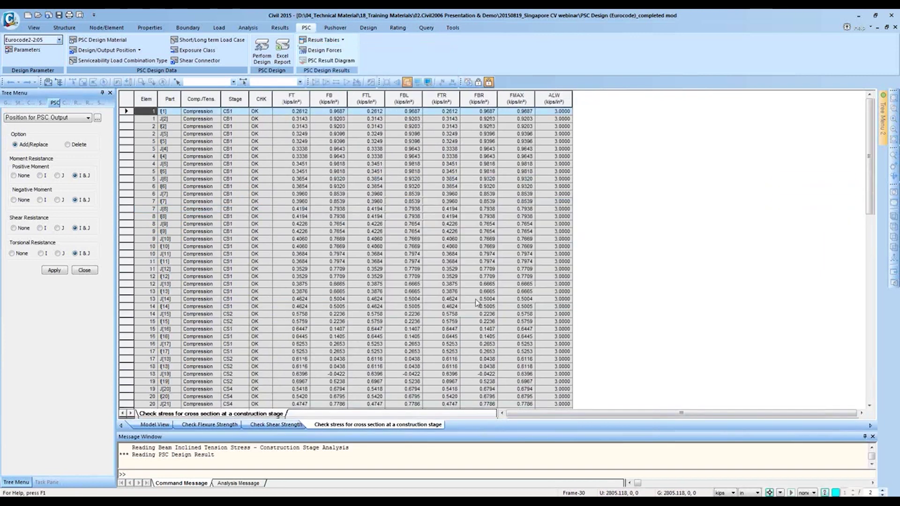
left_click_drag(300, 126, 443, 163)
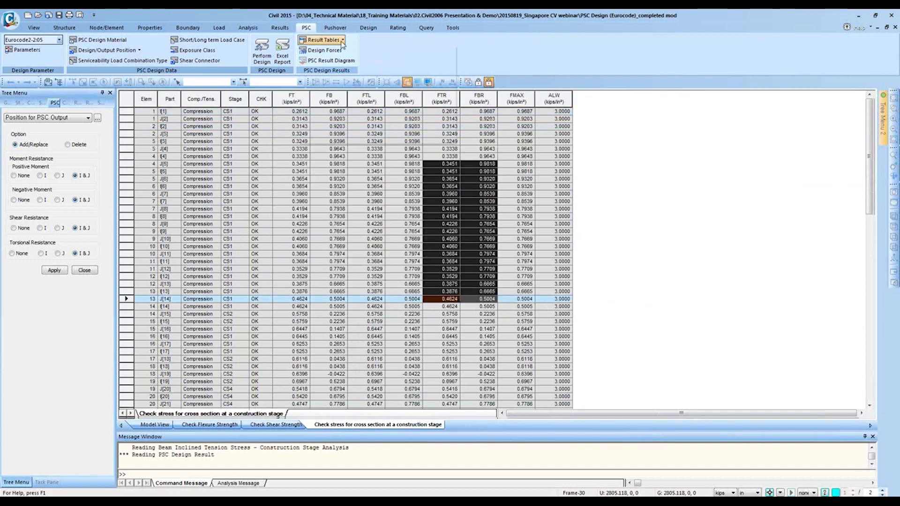
Step: Open the table checking cross-section stress at service loads and examine the stress components around element 7
left_click(324, 39)
left_click(363, 107)
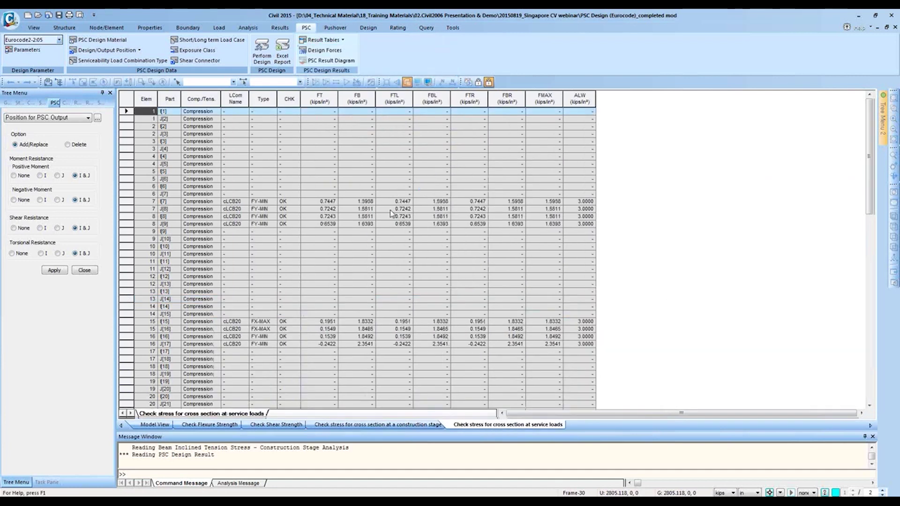
left_click(514, 320)
left_click_drag(324, 193, 544, 212)
scroll(544, 214, "down", 1)
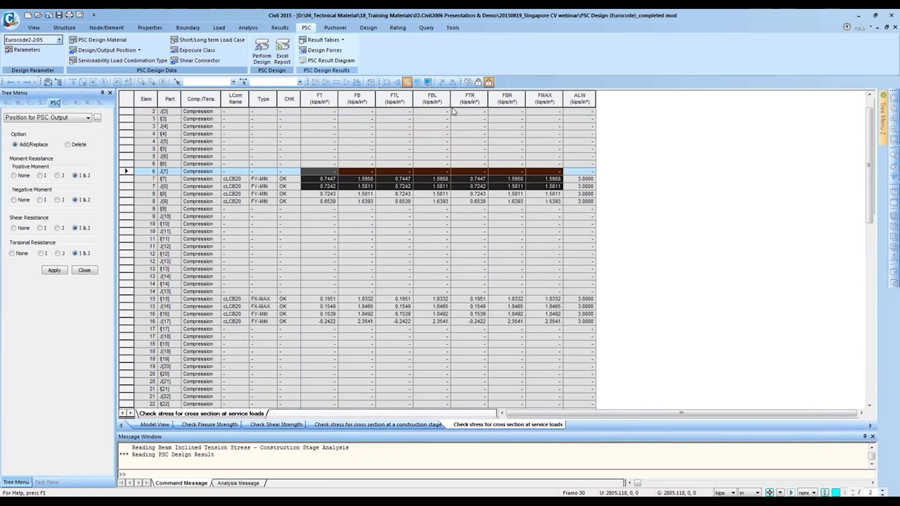
left_click(323, 40)
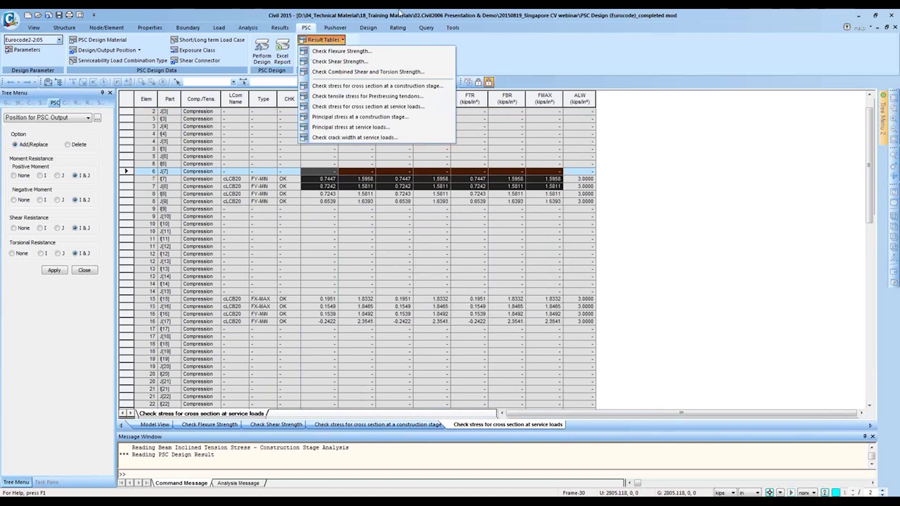
key("Escape")
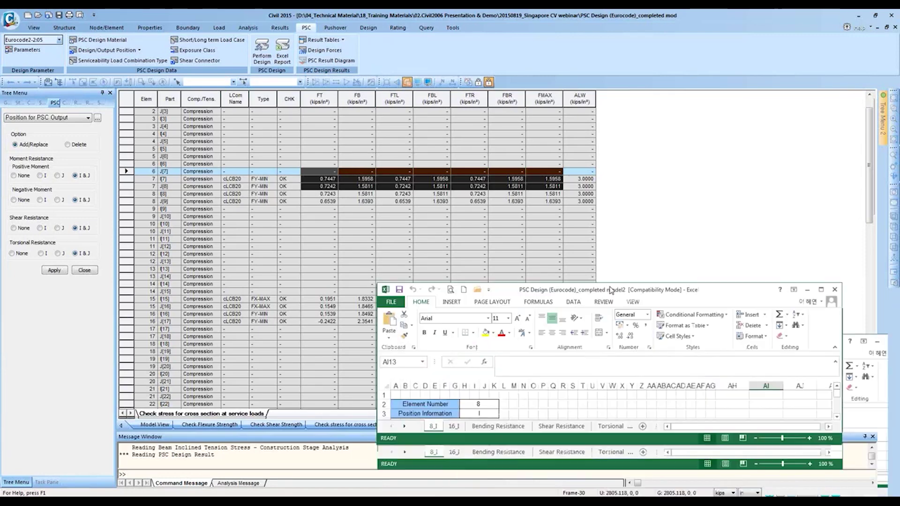
left_click(324, 180)
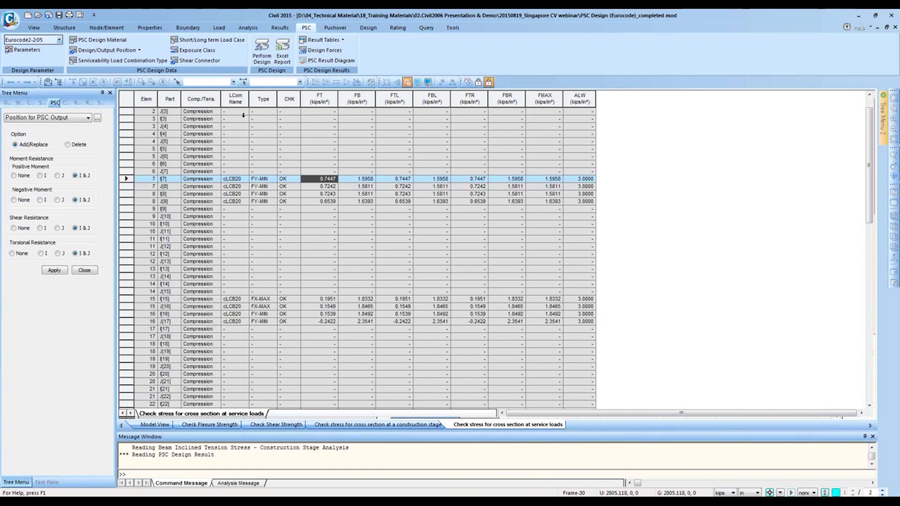
Step: Return to the Check Flexure Strength table and inspect the negative-moment M_Rd values at both ends of element 15
left_click(210, 424)
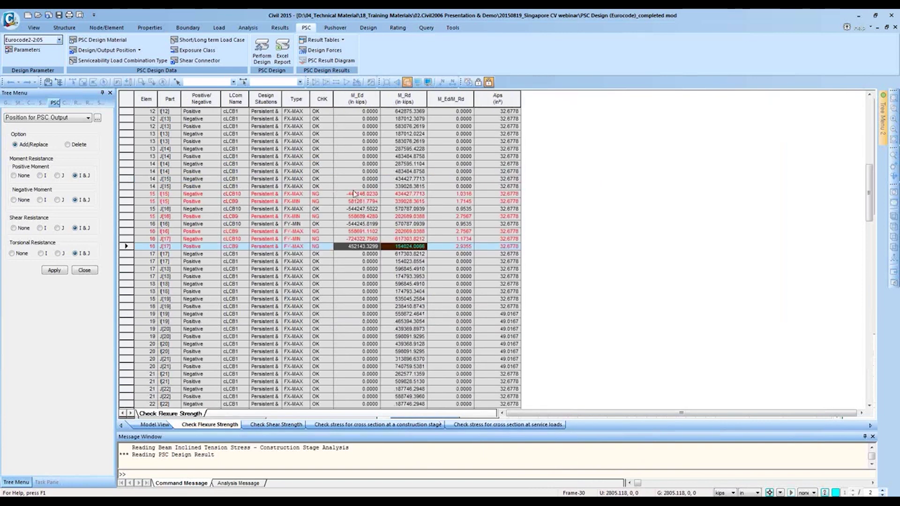
left_click(405, 209)
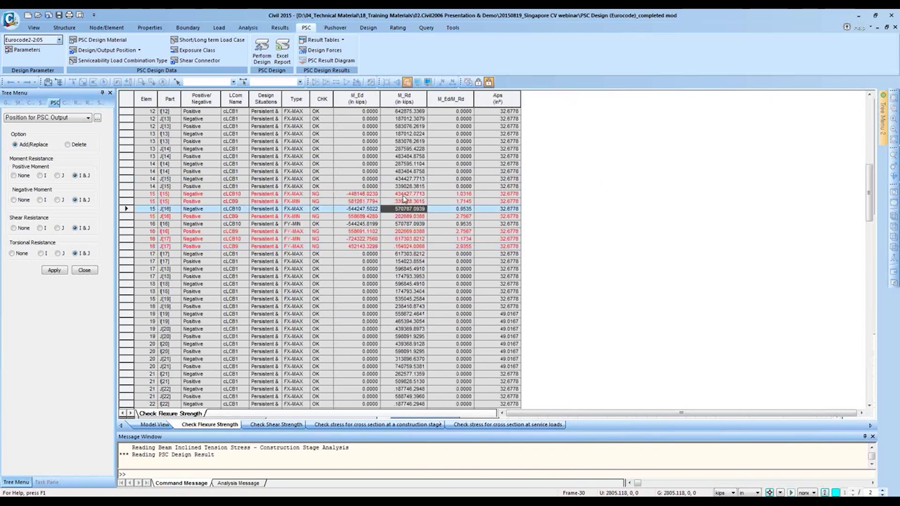
left_click(403, 195)
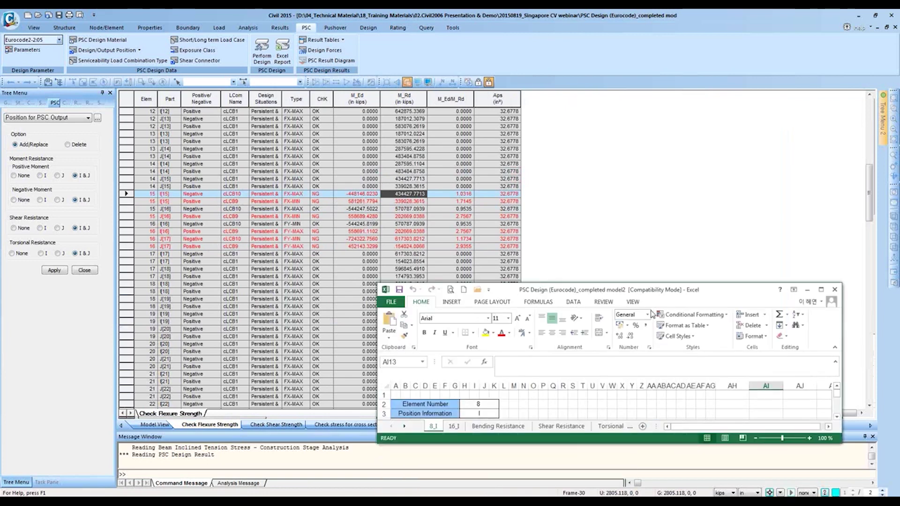
Step: Maximize the Excel design report and review element 8's design conditions and positive moment resistance calculation through the M_Rd versus M_Ed check
double_click(592, 290)
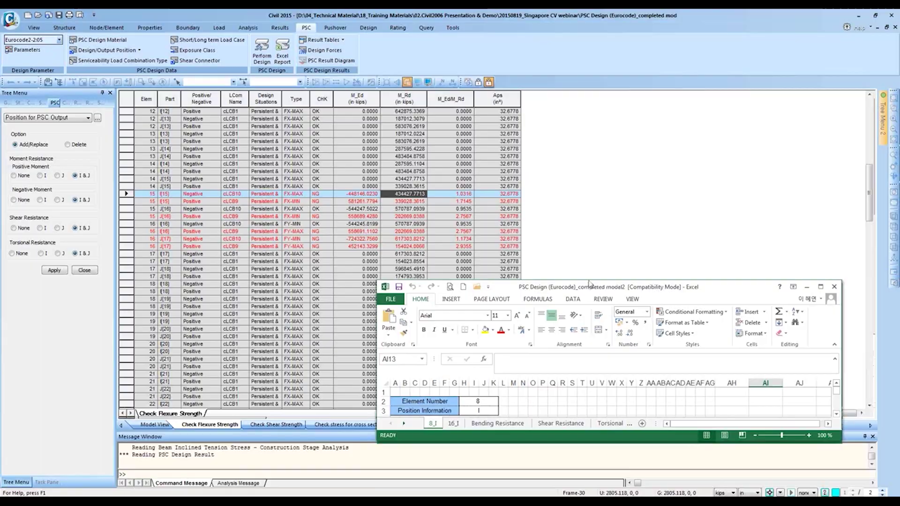
left_click(412, 257)
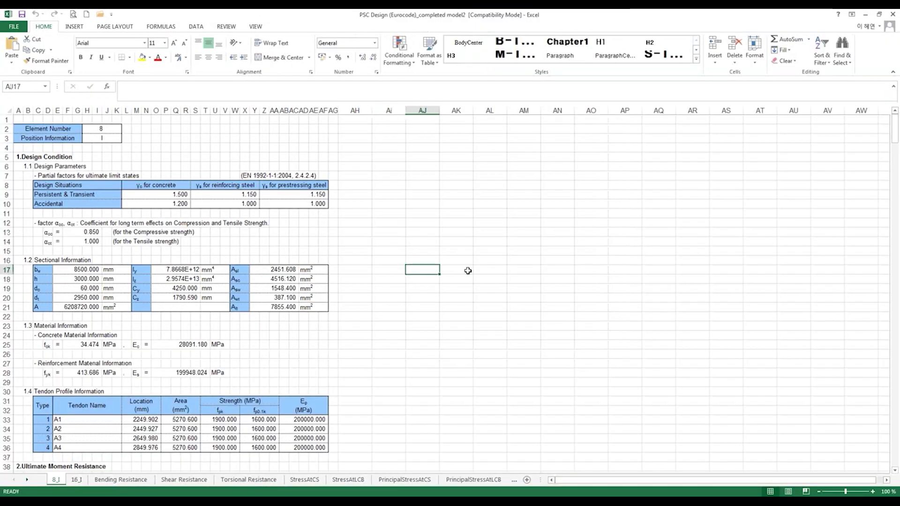
scroll(473, 274, "down", 9)
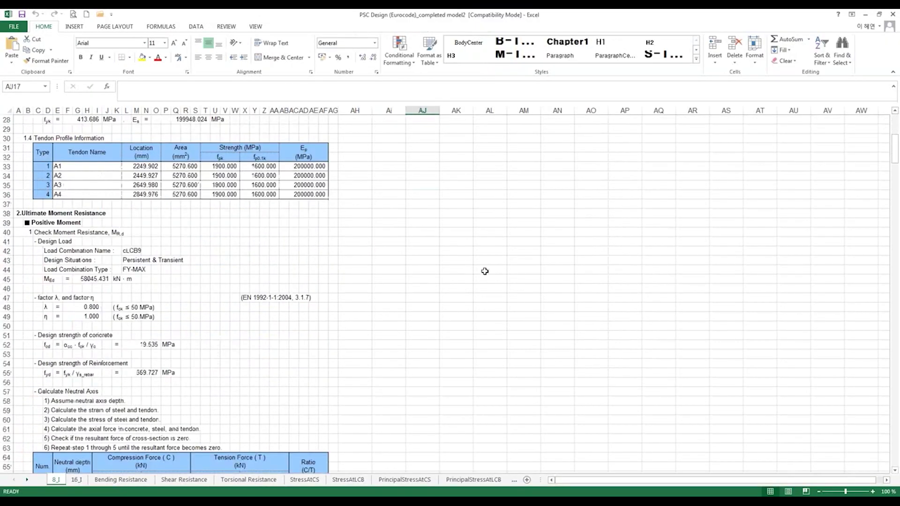
scroll(222, 342, "down", 4)
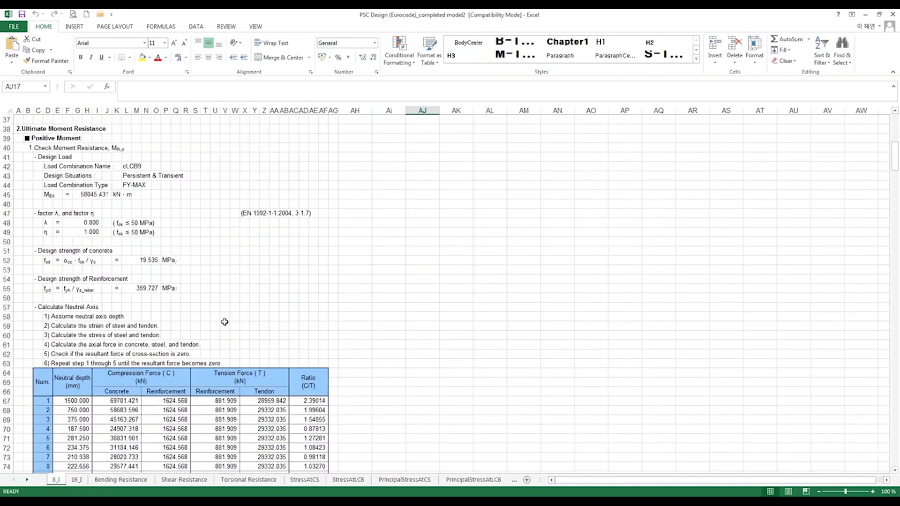
scroll(230, 305, "down", 10)
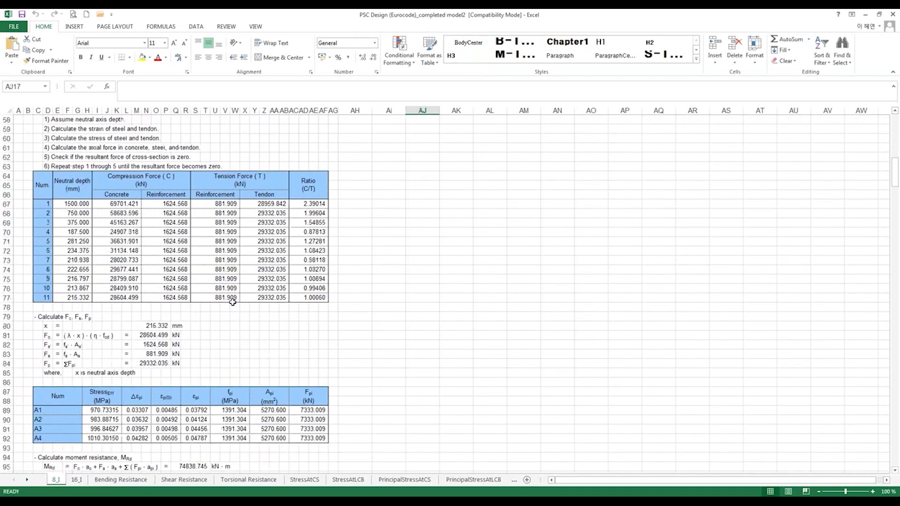
scroll(233, 302, "down", 2)
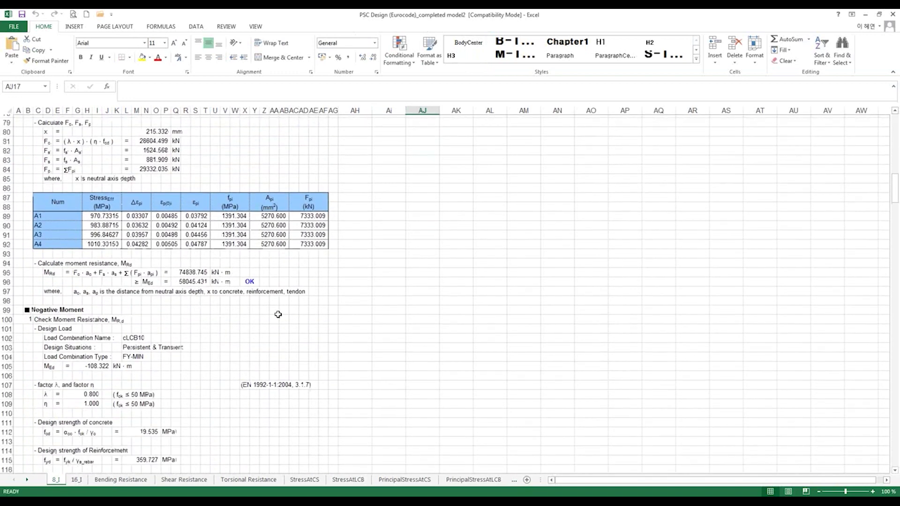
left_click_drag(44, 269, 246, 277)
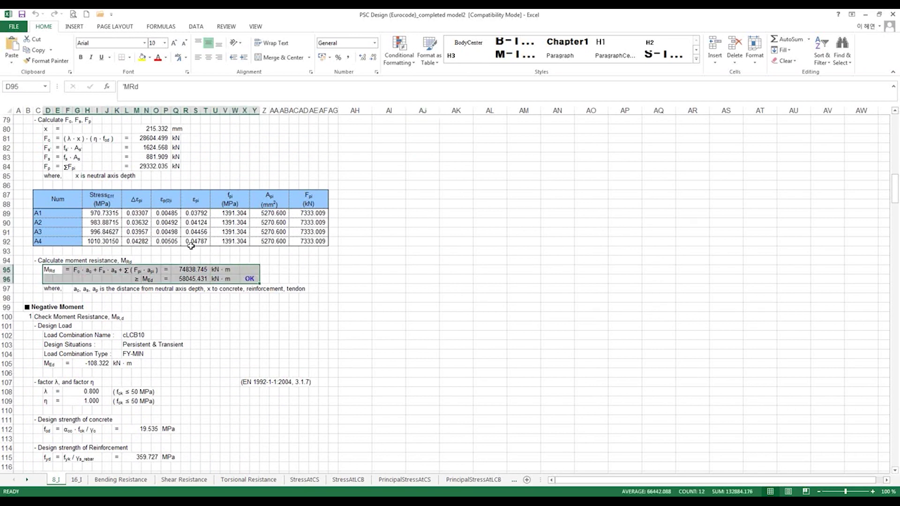
Step: Review the negative moment resistance and maximum shear force calculations for element 8 in the Excel report
left_click(297, 326)
scroll(307, 320, "down", 4)
scroll(307, 321, "down", 8)
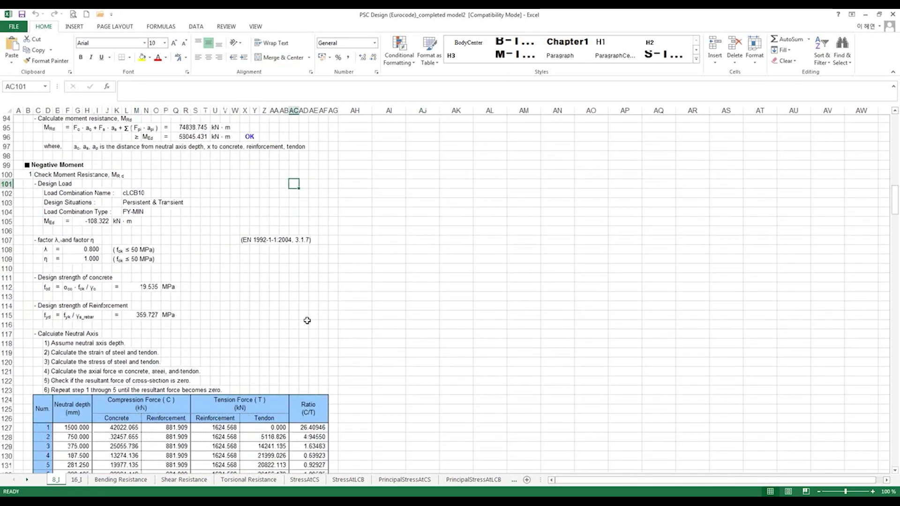
scroll(309, 323, "down", 13)
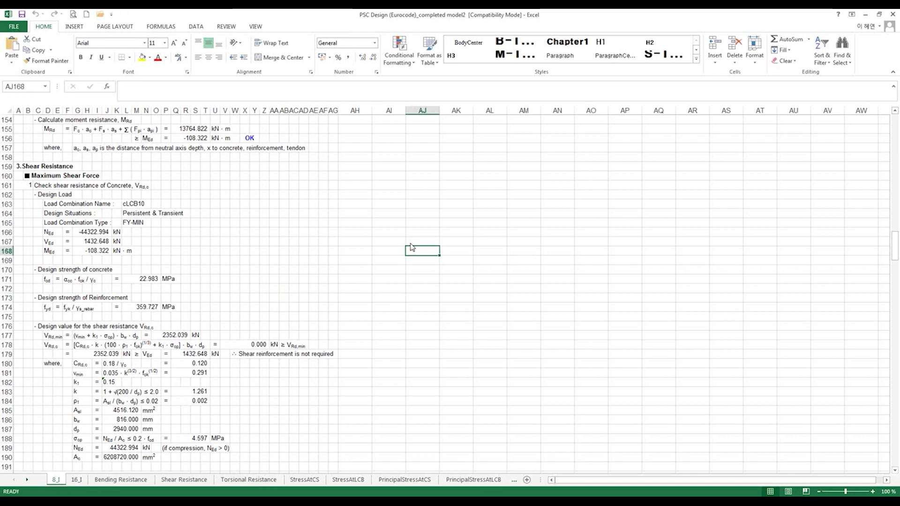
Step: Restore the Excel report to a smaller window and switch back to the bridge's model view in midas Civil
double_click(560, 13)
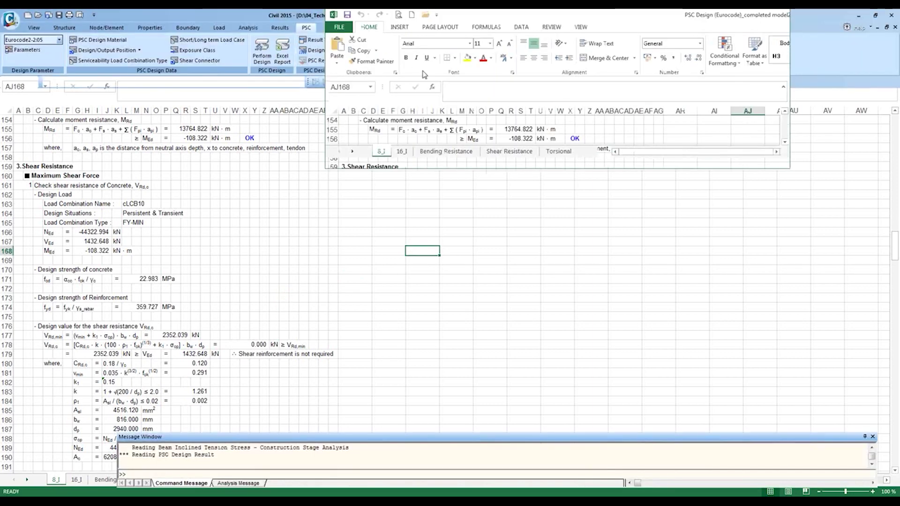
left_click_drag(424, 15, 288, 72)
left_click_drag(655, 228, 693, 381)
left_click(474, 272)
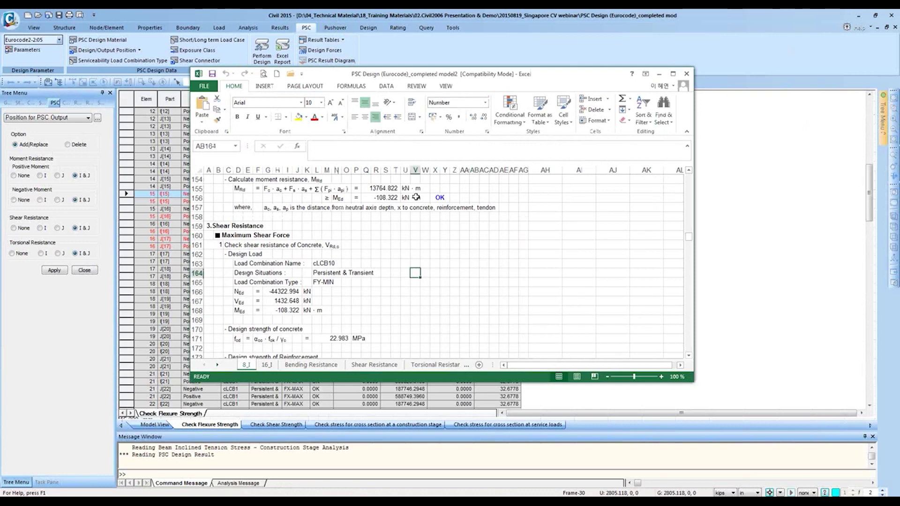
left_click(428, 11)
left_click(217, 359)
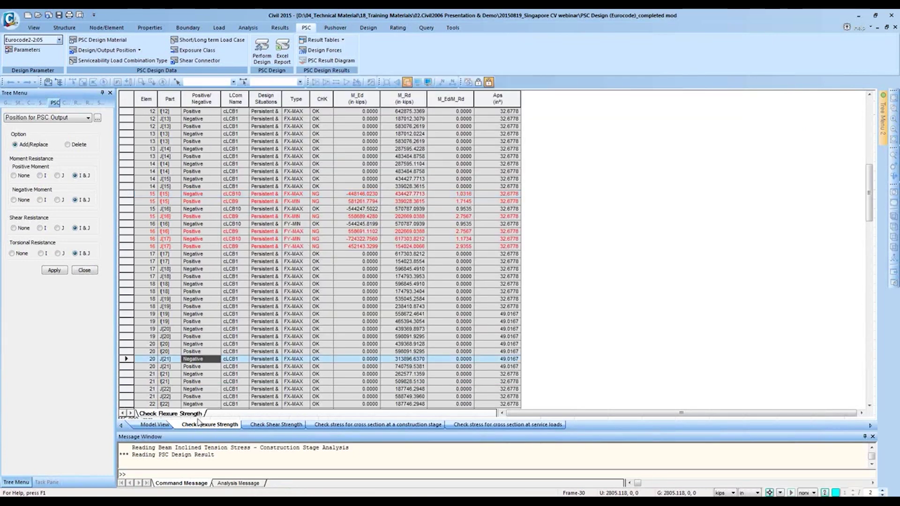
left_click(156, 425)
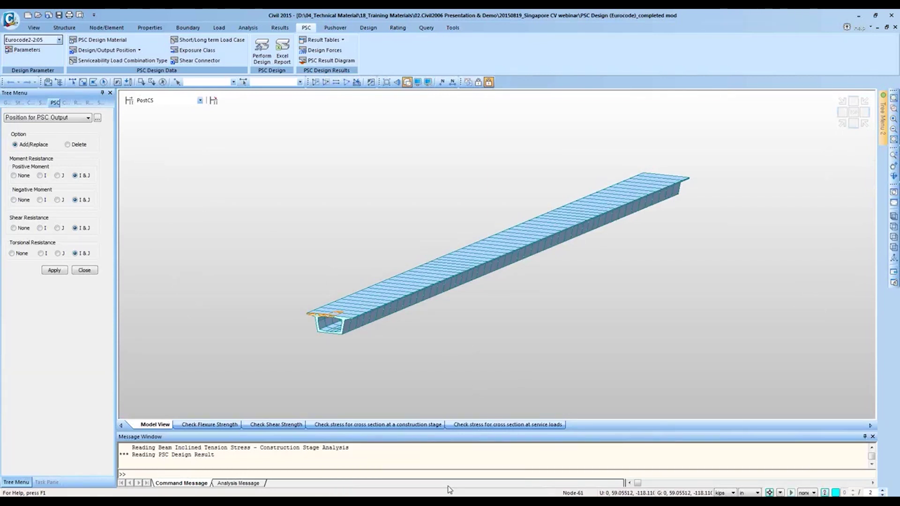
key("alt+Tab")
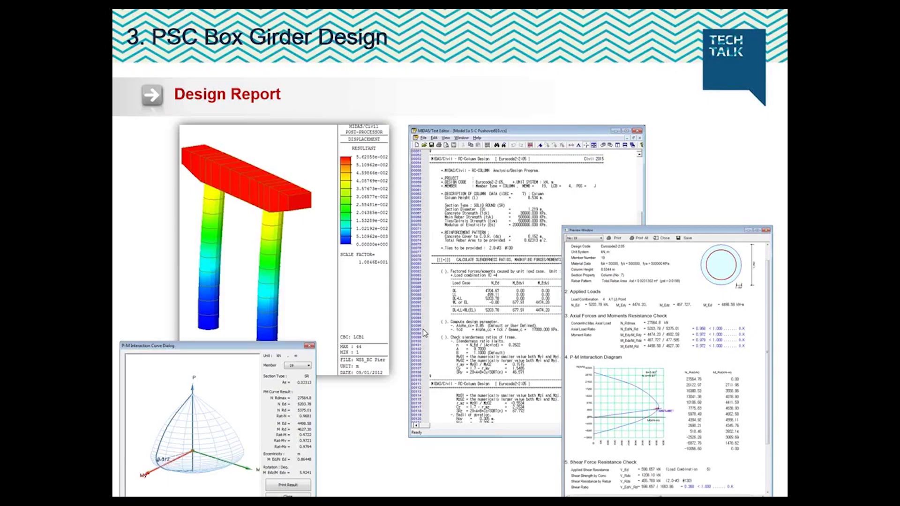
left_click(384, 415)
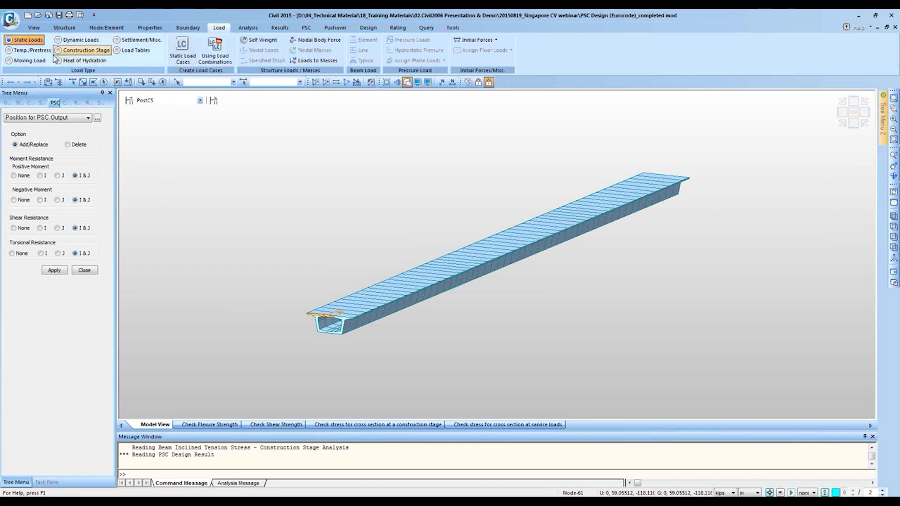
Step: Open the tendon profile list, show tendon A1L's layout in the model, and close the list
left_click(40, 51)
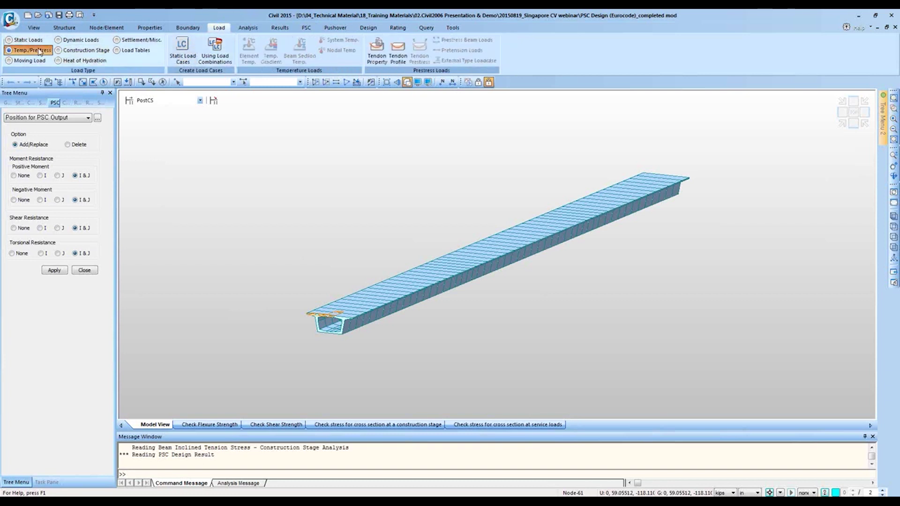
left_click(398, 49)
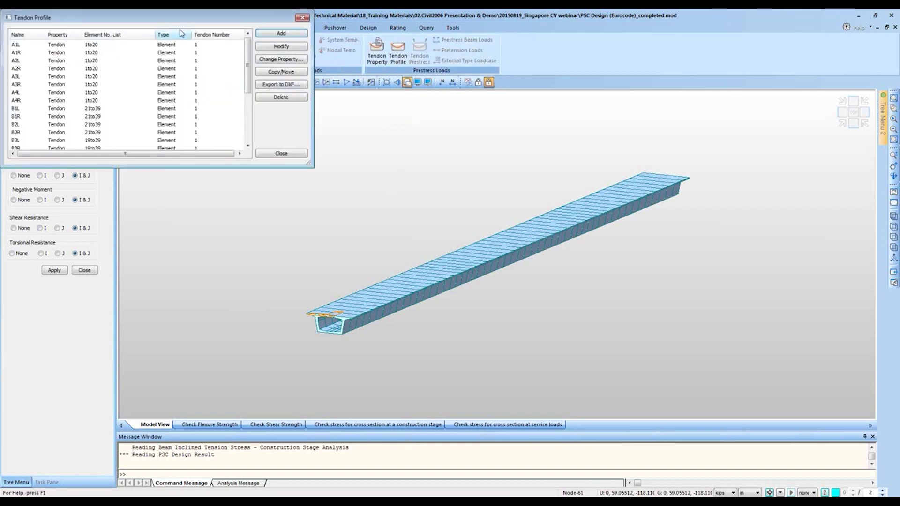
left_click_drag(200, 19, 281, 58)
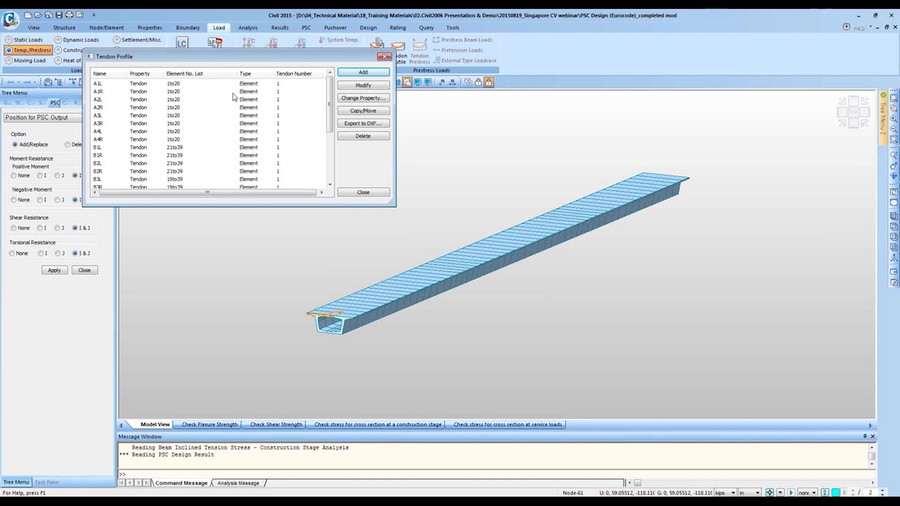
left_click(220, 84)
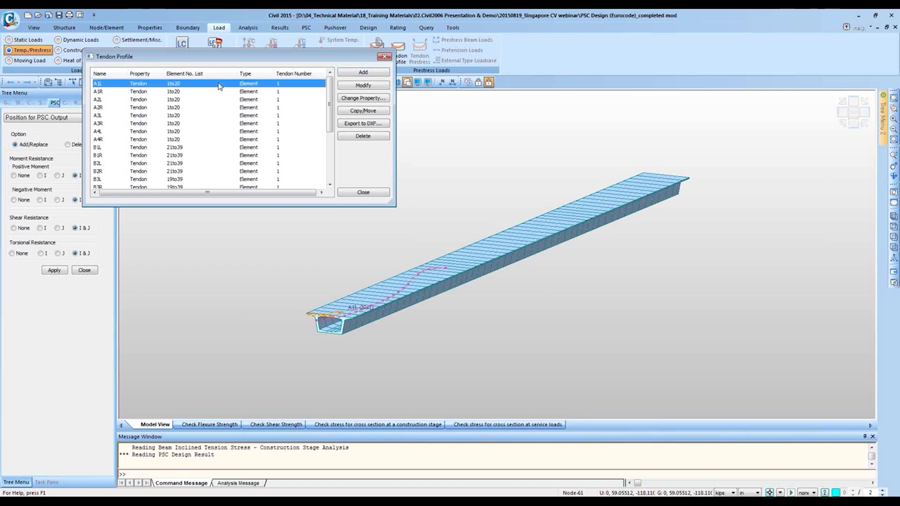
left_click_drag(219, 56, 259, 70)
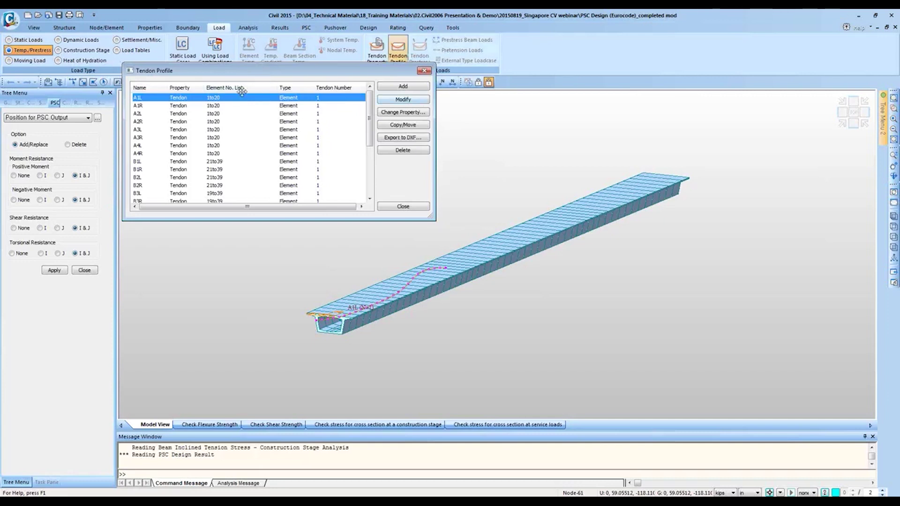
left_click(424, 71)
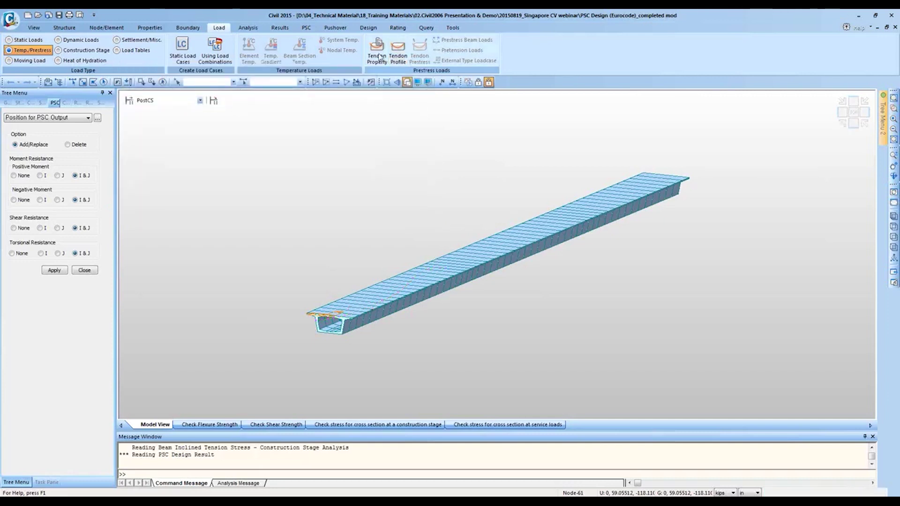
Step: Inspect the tendon property named Tendon, including its material, friction factors and bond type, and leave it without applying changes
left_click(377, 51)
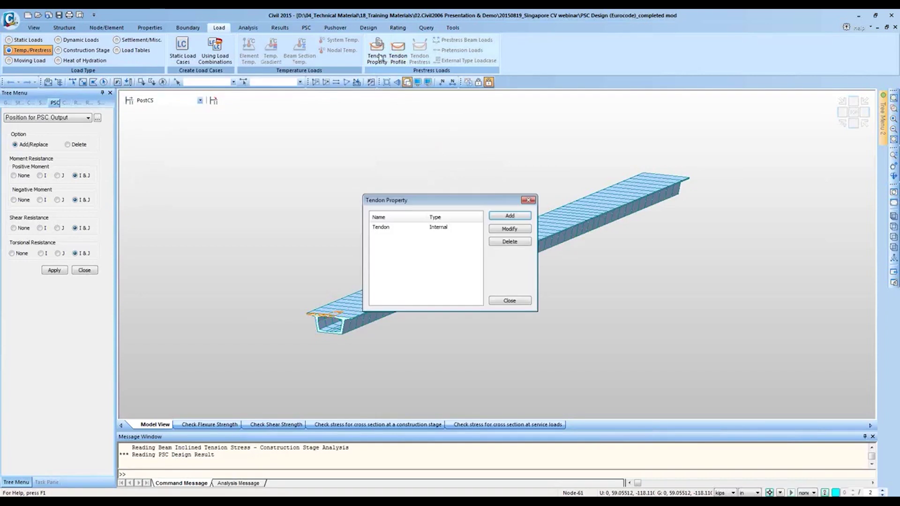
double_click(459, 229)
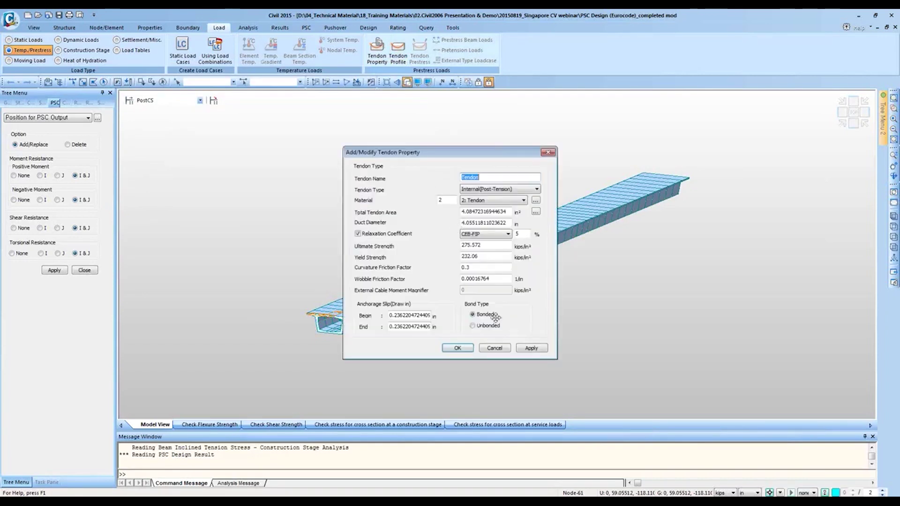
left_click(506, 348)
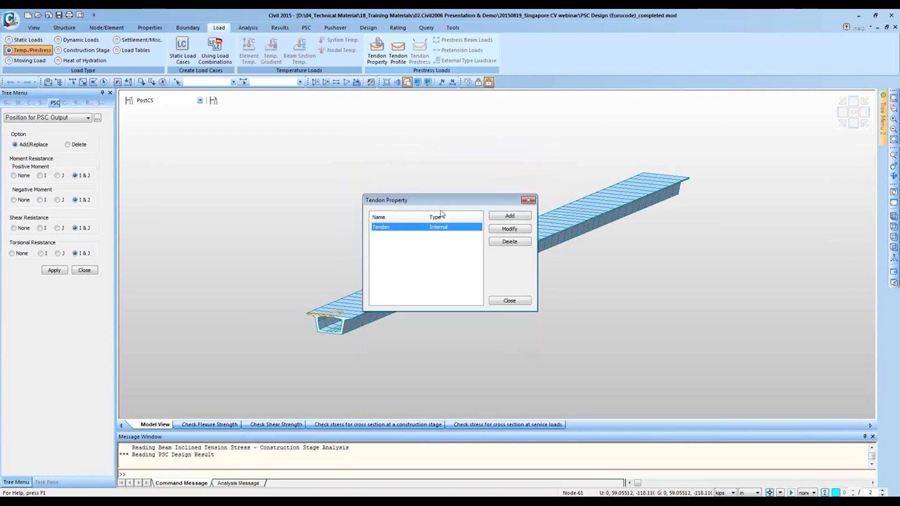
Step: Close the tendon property list and the PSC output position settings, returning to the model tree
left_click(524, 301)
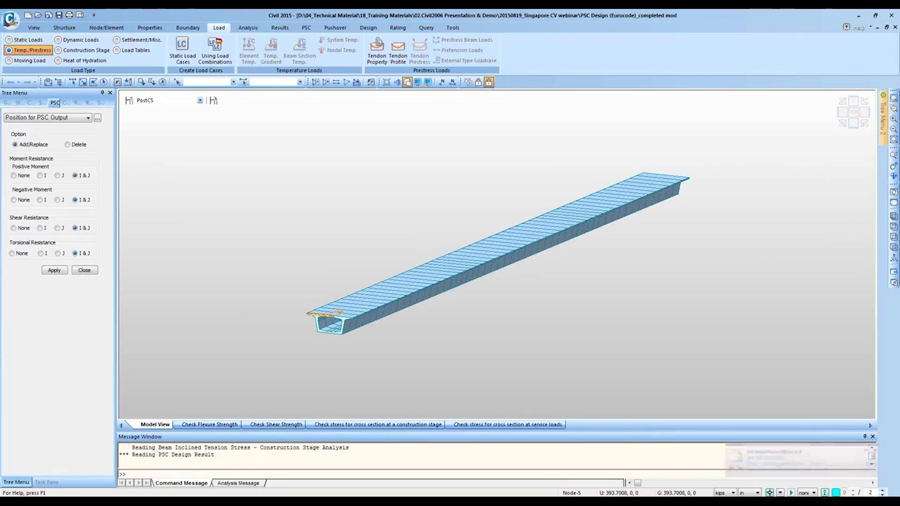
key("Escape")
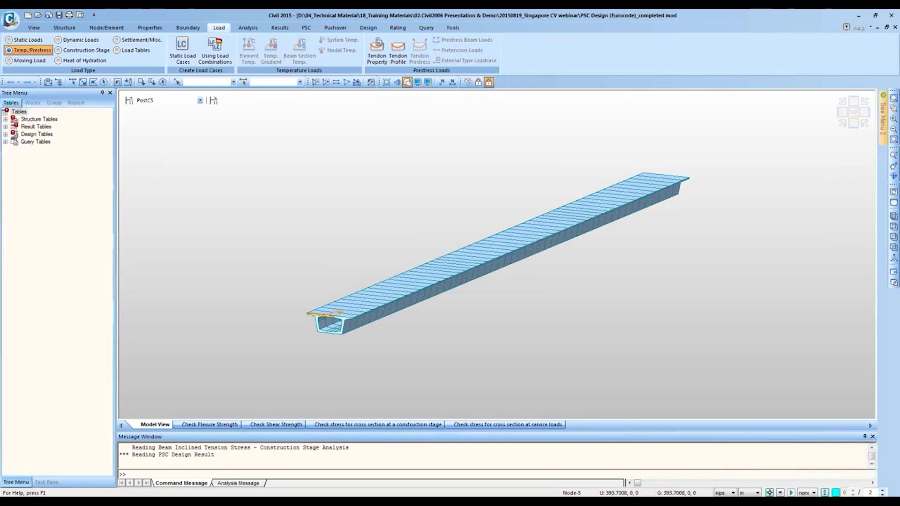
left_click(20, 111)
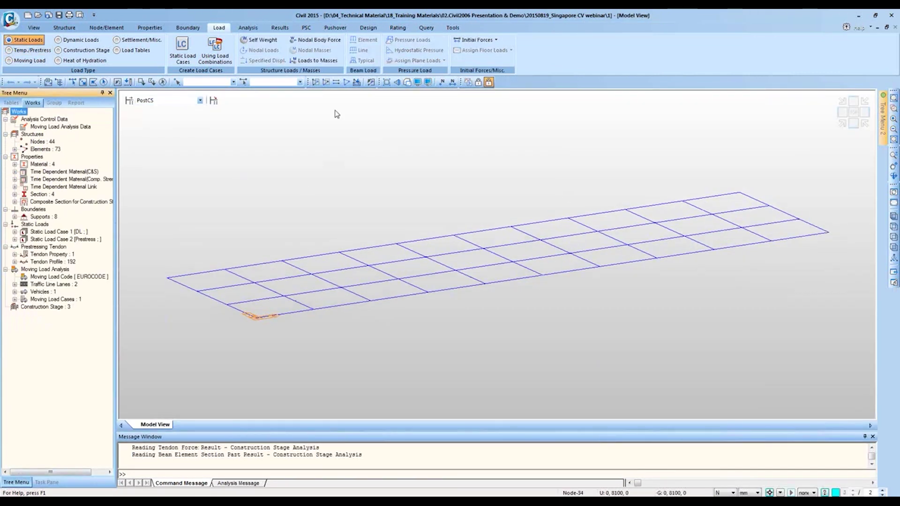
Step: Display Traffic Line Lane 1 on the girder grillage model and view the model from the top
double_click(52, 284)
right_click(59, 292)
left_click(81, 313)
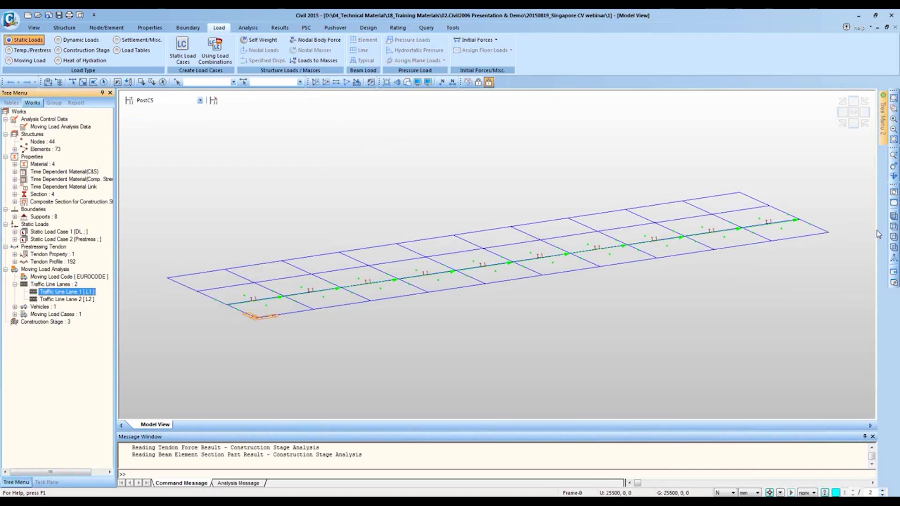
left_click(894, 227)
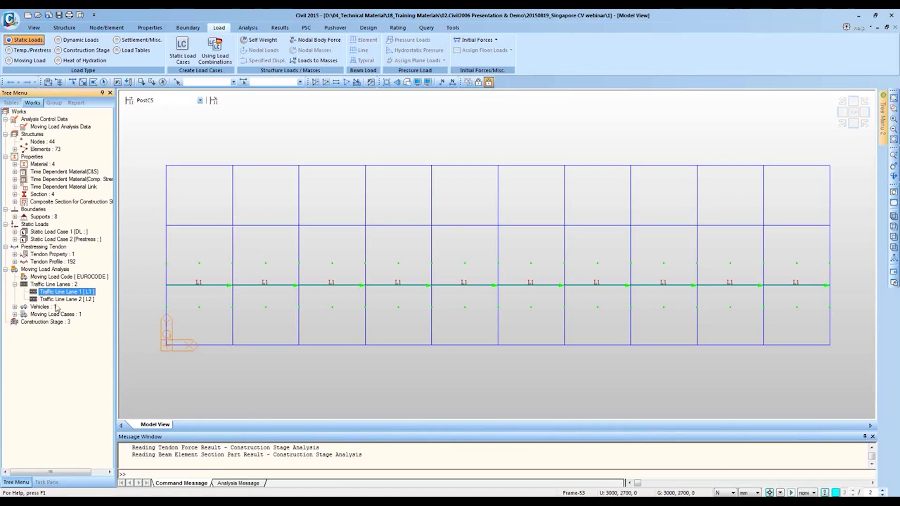
Step: Inspect lane L1's definition, including its vehicular load distribution and cross beam group, and leave the lane list without changes
right_click(42, 293)
left_click(65, 333)
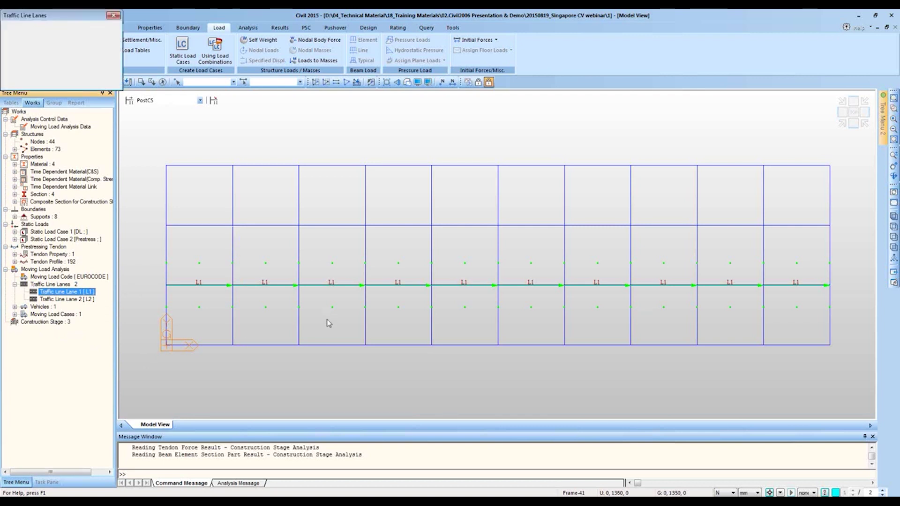
left_click(69, 227)
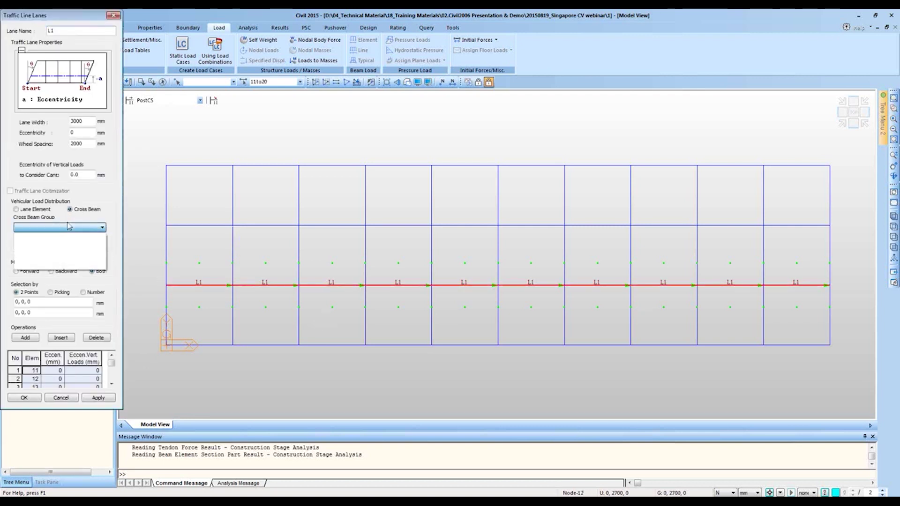
left_click(69, 227)
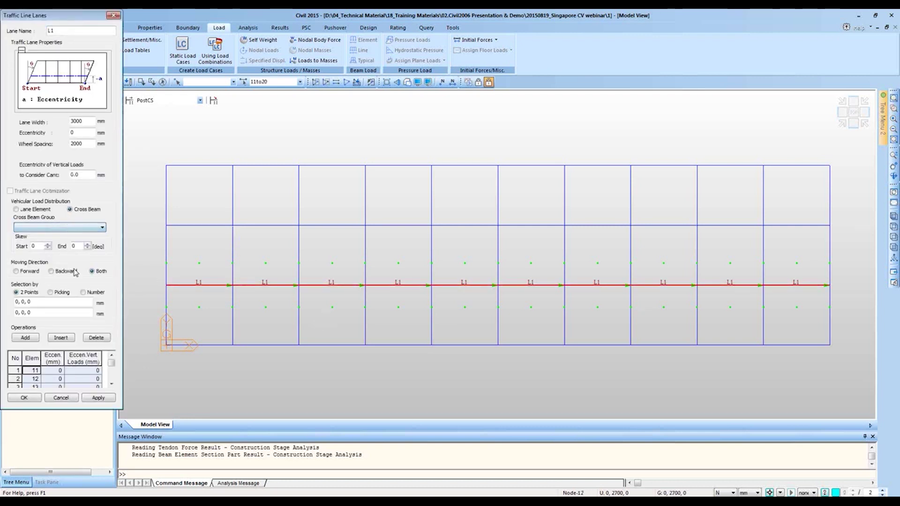
left_click(61, 396)
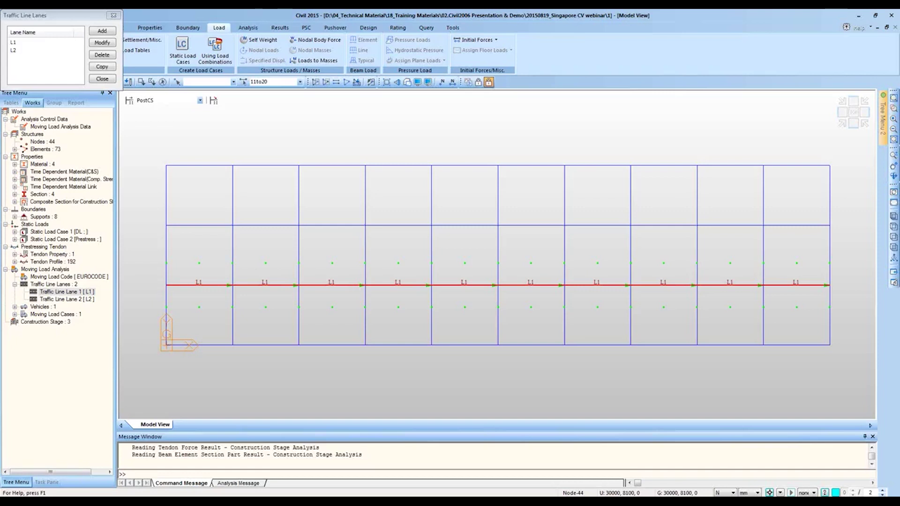
left_click(117, 17)
Step: Examine the National Annex options for Eurocode2-2:05 in the PSC design parameters, leaving Recommended selected
left_click(306, 28)
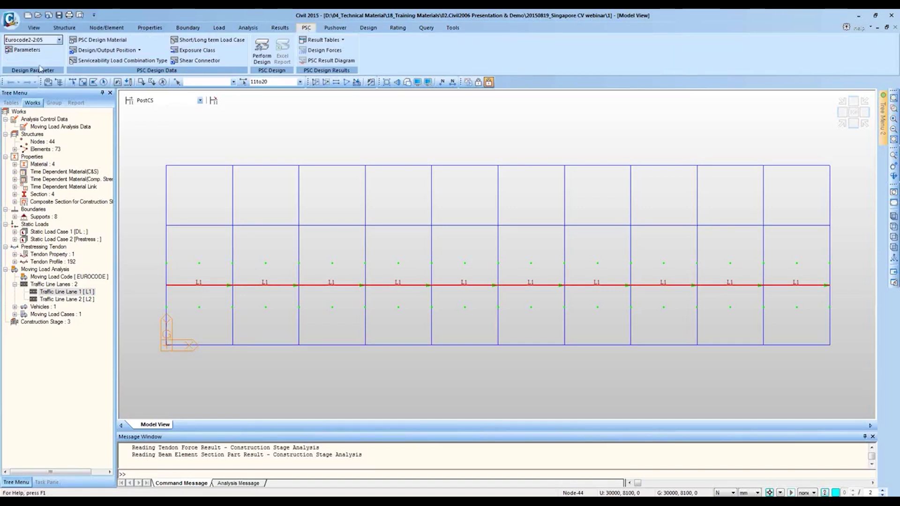
left_click(34, 49)
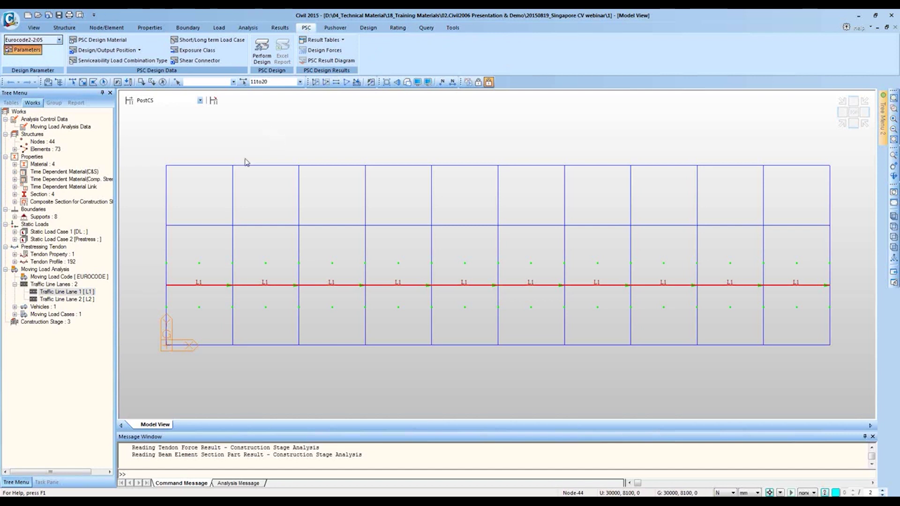
left_click(523, 141)
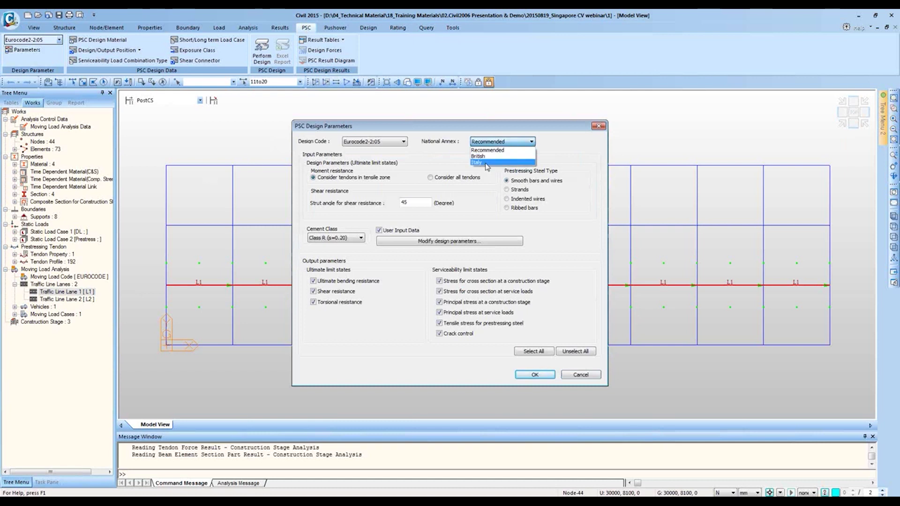
left_click(557, 140)
left_click(500, 142)
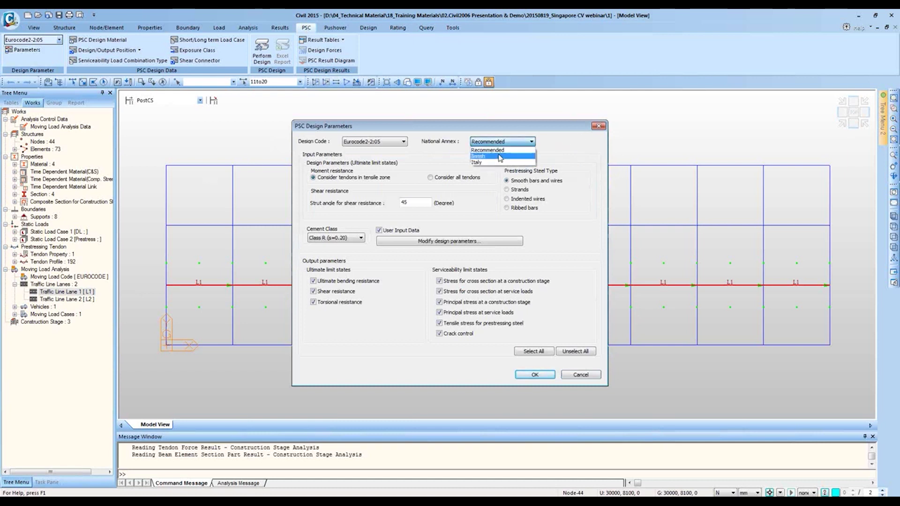
left_click(500, 141)
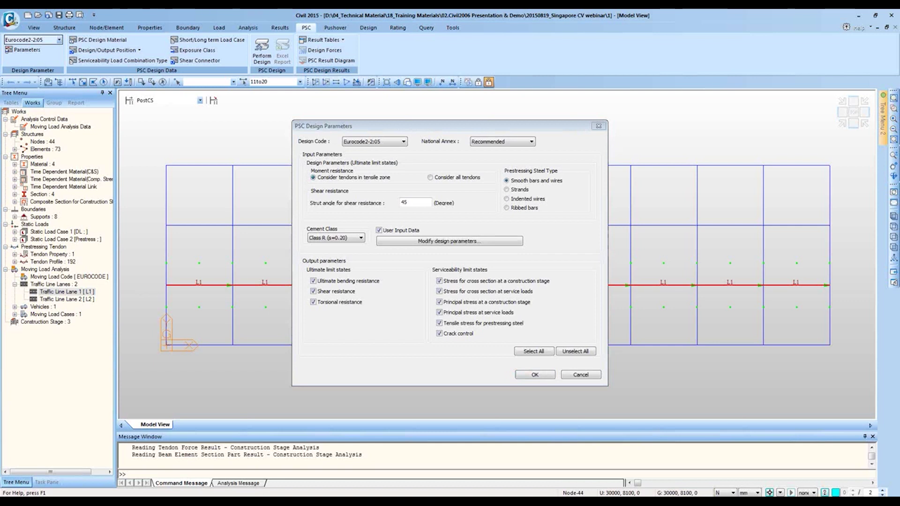
Step: Inspect the user-defined partial factors, stress limitation and crack width coefficients, and cancel out of the PSC design parameters
left_click(457, 240)
left_click_drag(455, 127, 687, 102)
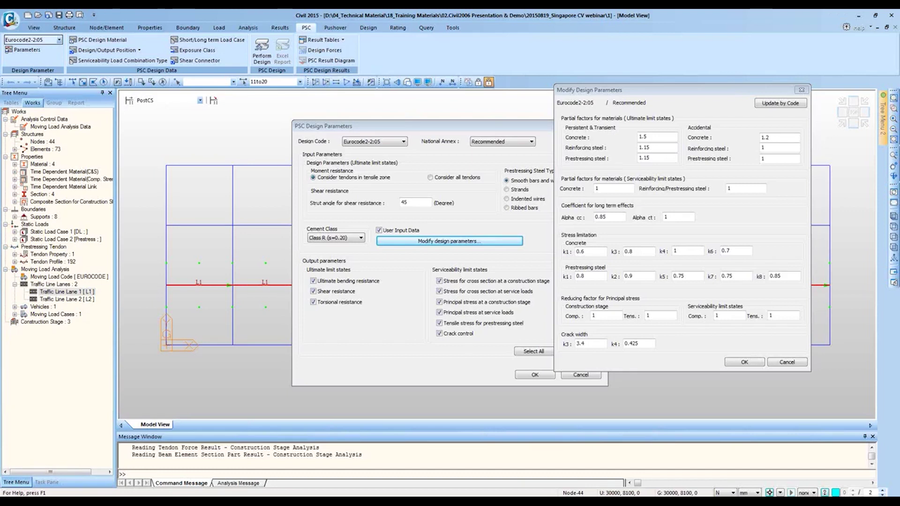
left_click(781, 368)
left_click(786, 362)
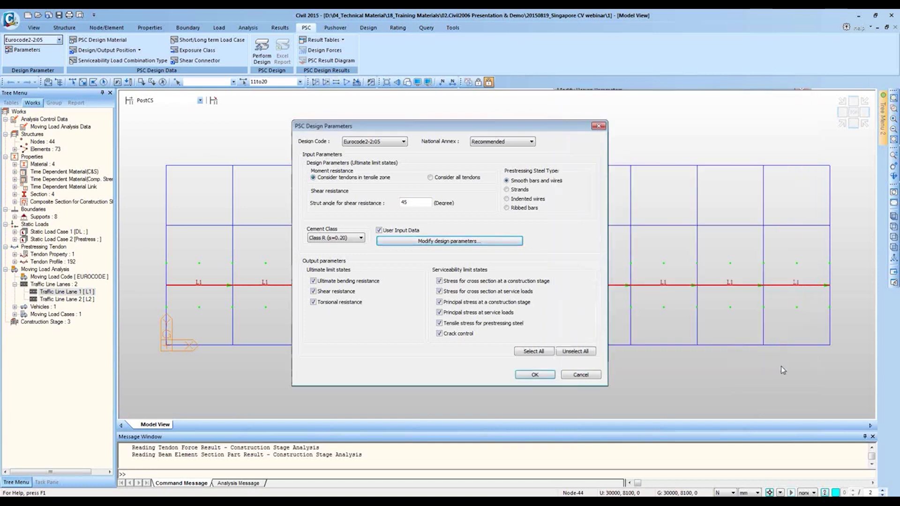
left_click(580, 375)
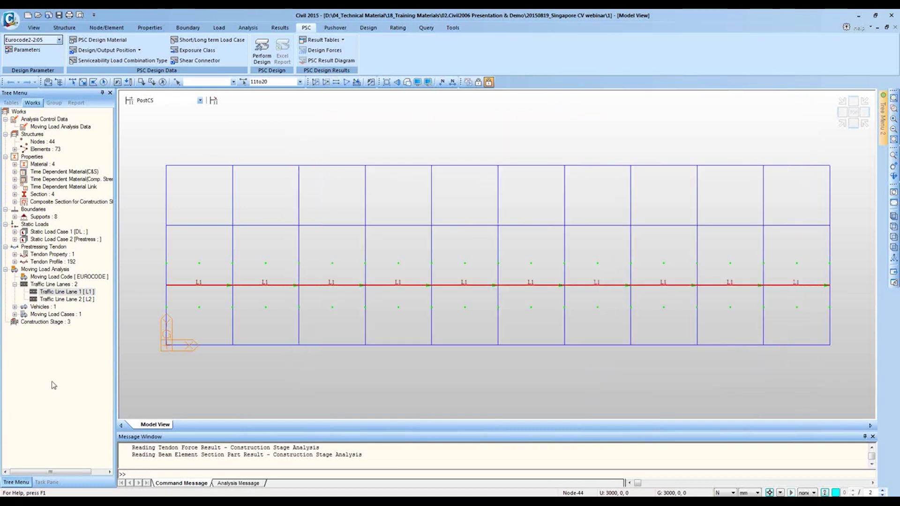
Step: Open the Section Manager, view the Main Girder's stiffness data, and switch to Reinforcements mode for the Main Girder
left_click(114, 29)
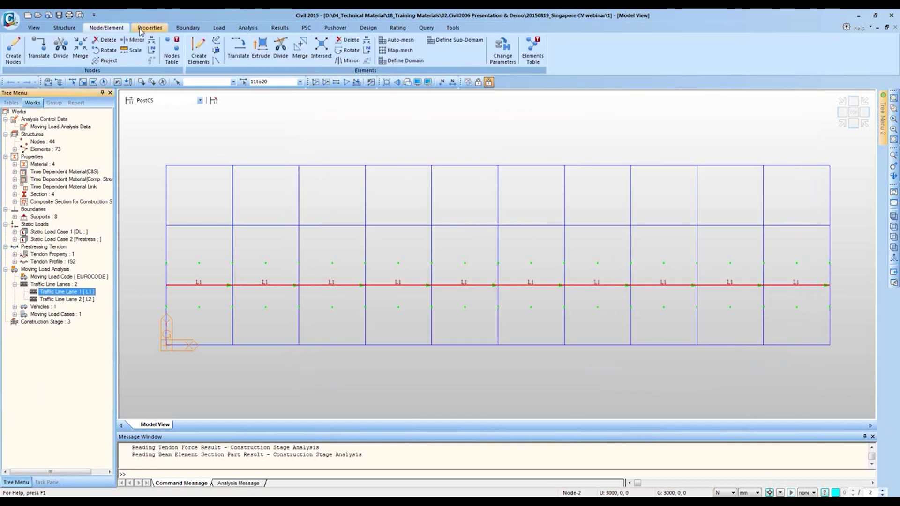
left_click(140, 29)
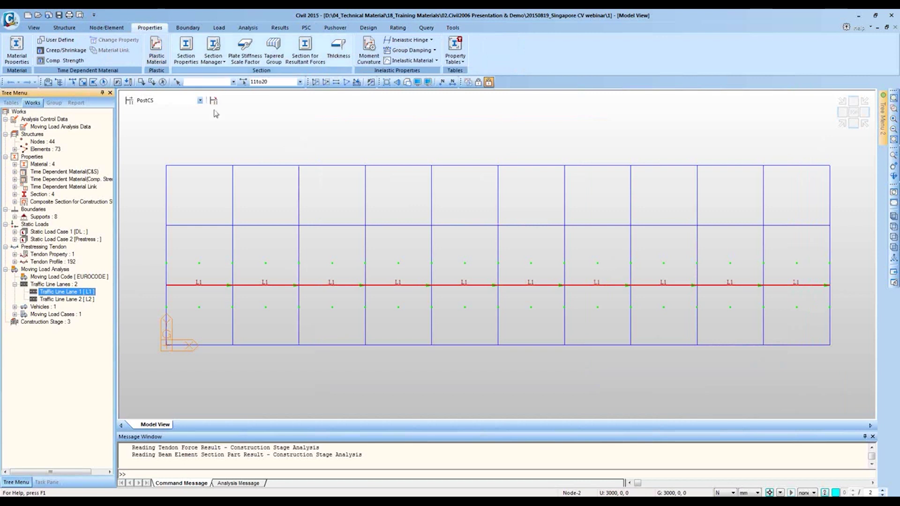
left_click(213, 51)
left_click(225, 74)
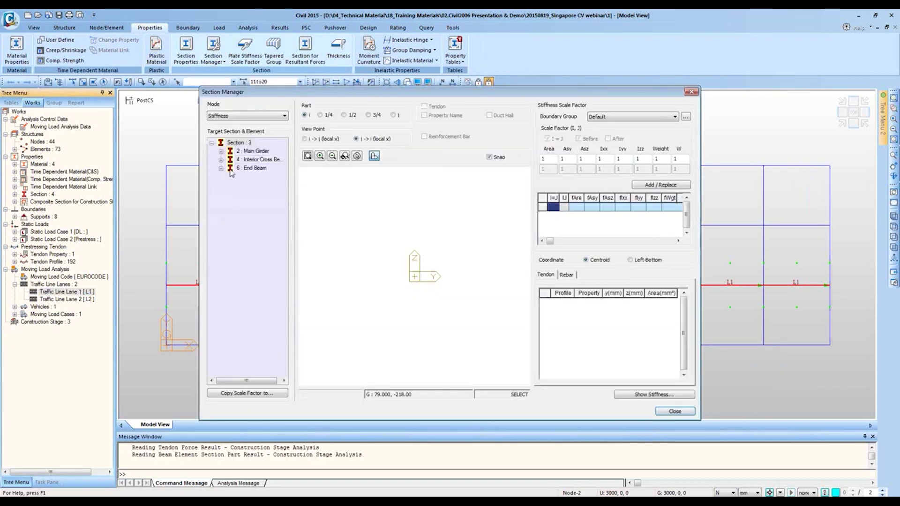
left_click(243, 151)
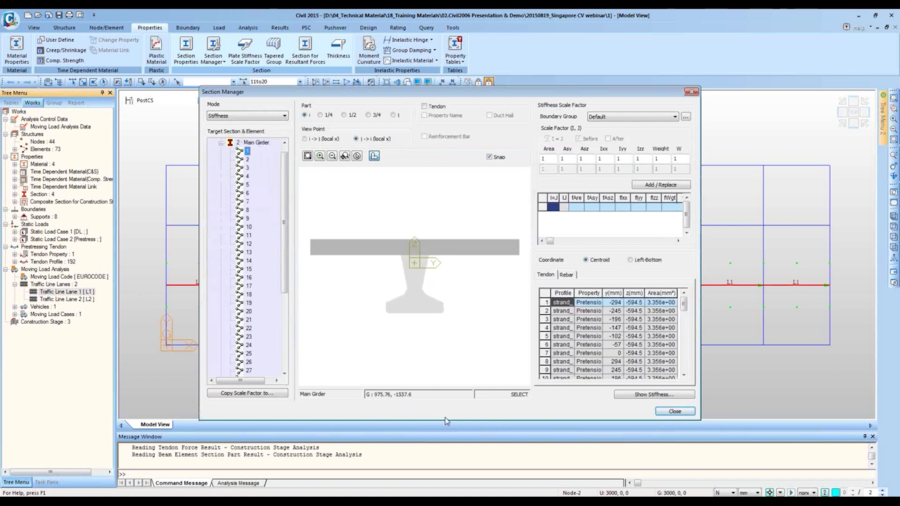
left_click(258, 116)
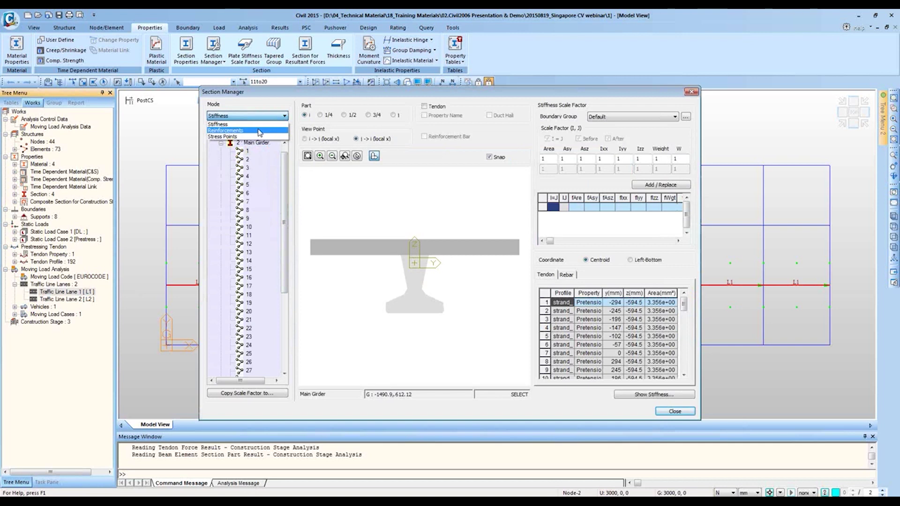
left_click(259, 131)
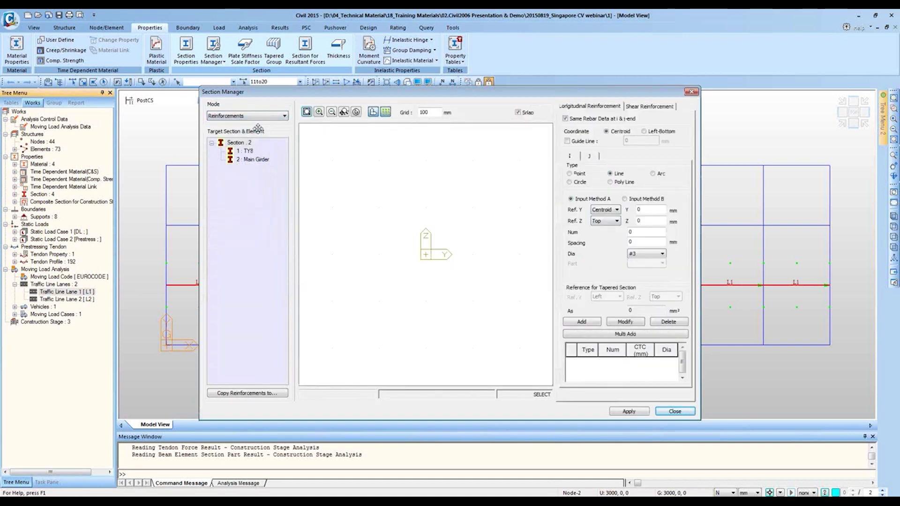
left_click(248, 152)
left_click(248, 158)
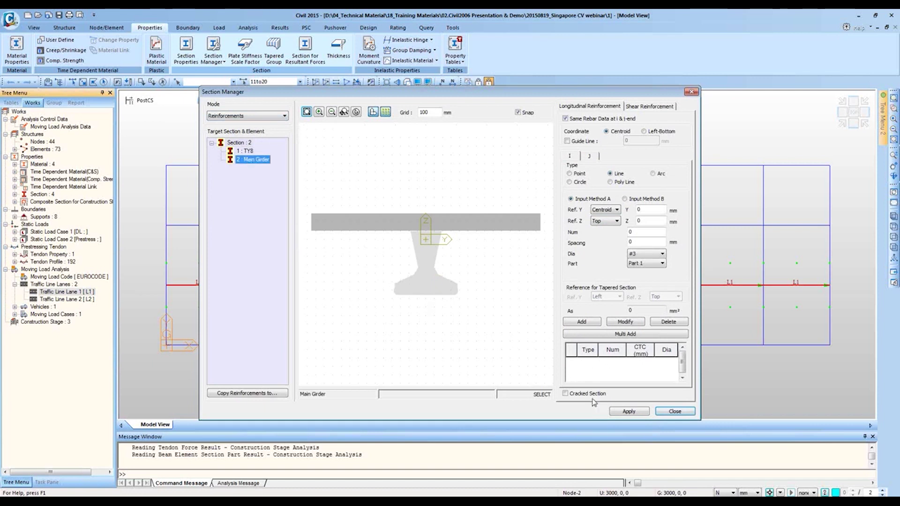
Step: Try the Cracked Section option for the Main Girder, move the Section Manager aside to see the grillage, and close it without applying
key("F2")
key("Return")
left_click(588, 394)
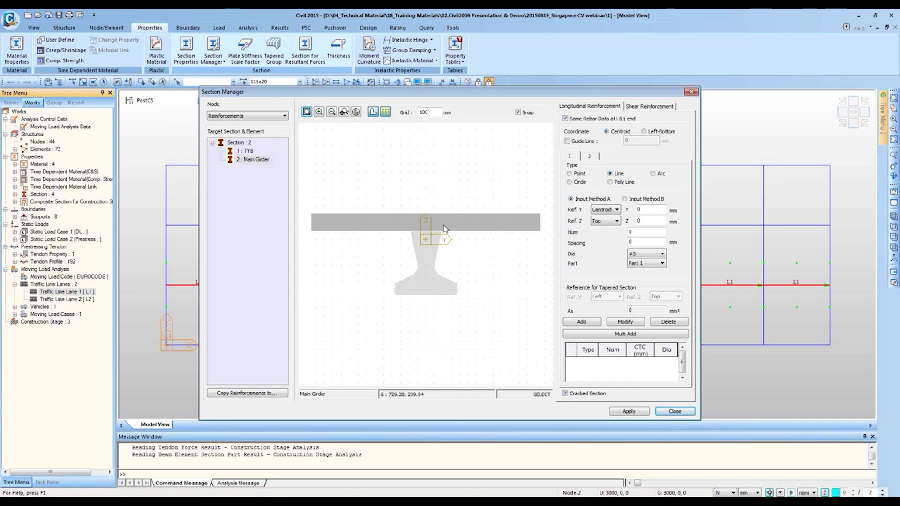
left_click_drag(564, 82, 359, 315)
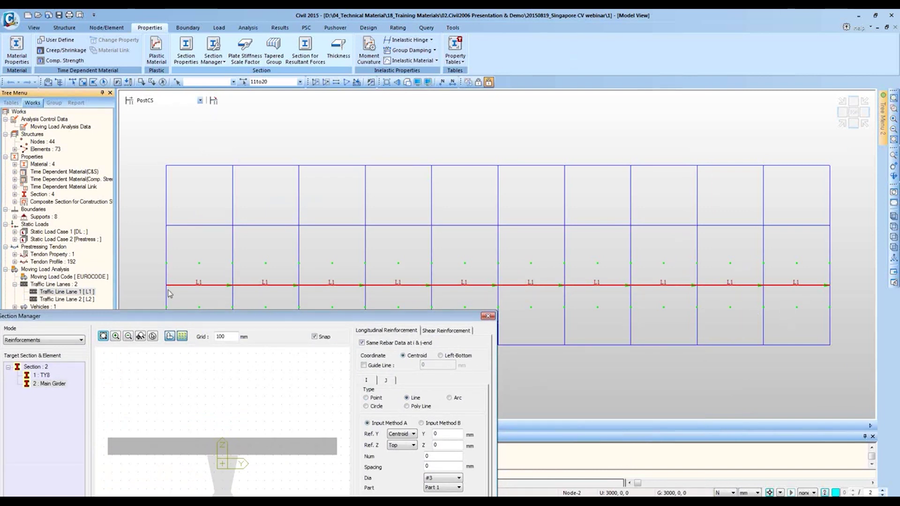
left_click_drag(239, 317, 347, 89)
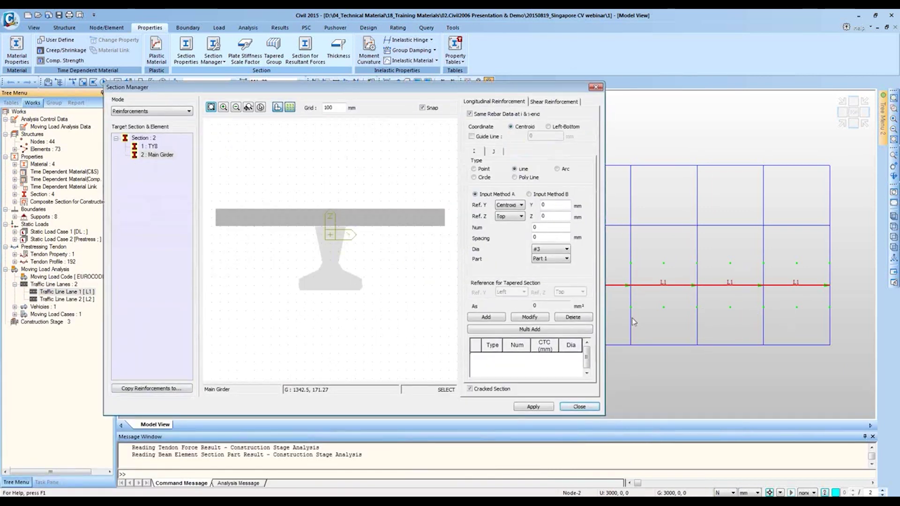
left_click_drag(374, 90, 328, 71)
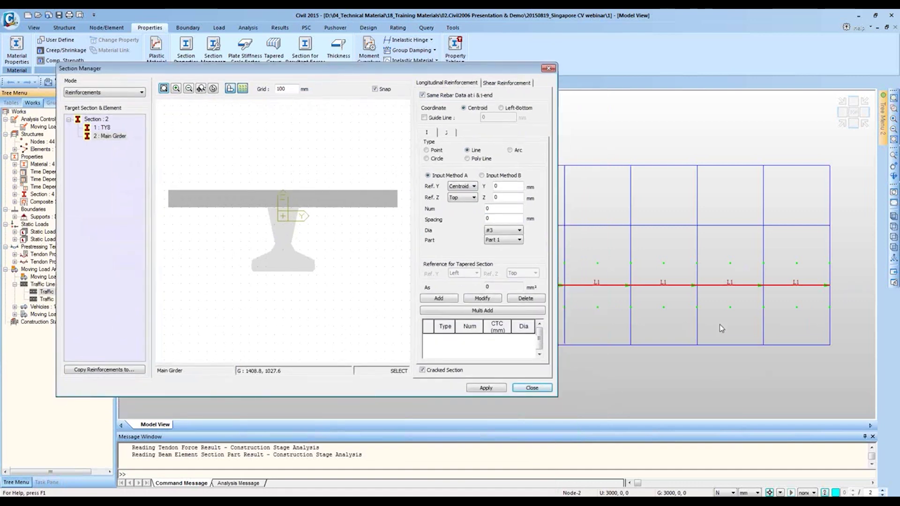
left_click(548, 68)
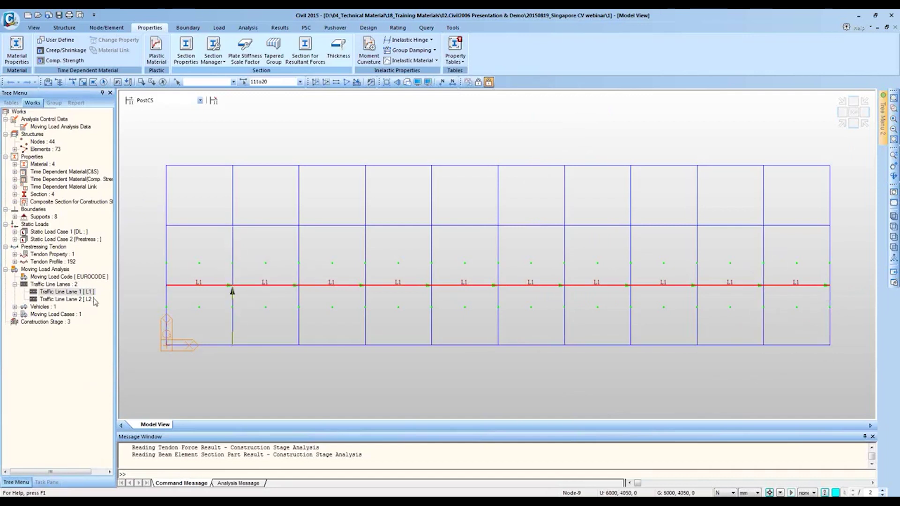
Step: Reopen the Main Girder's reinforcement data, tick Cracked Section again, and close the Section Manager without applying
left_click(213, 63)
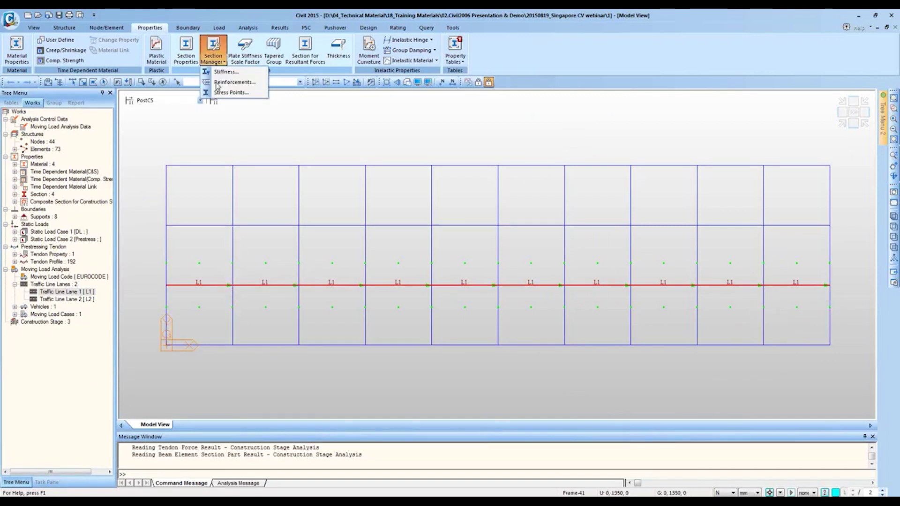
left_click(263, 216)
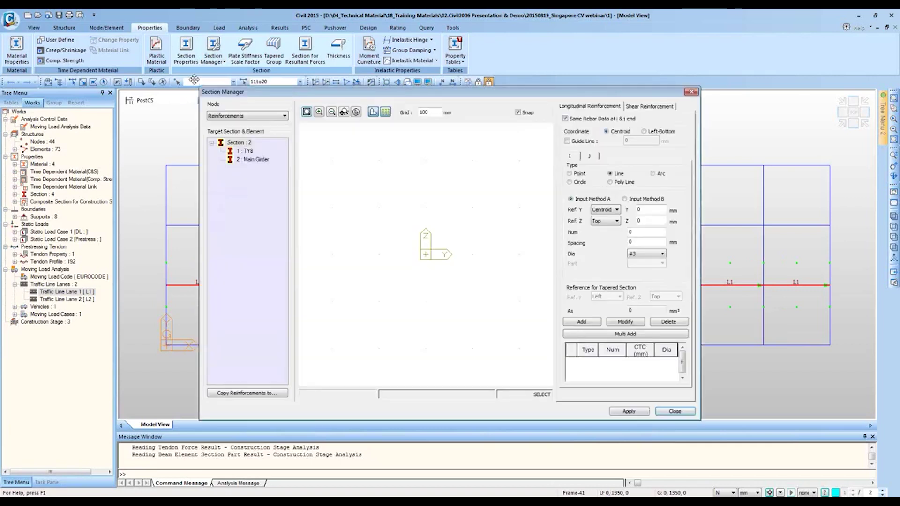
left_click(247, 160)
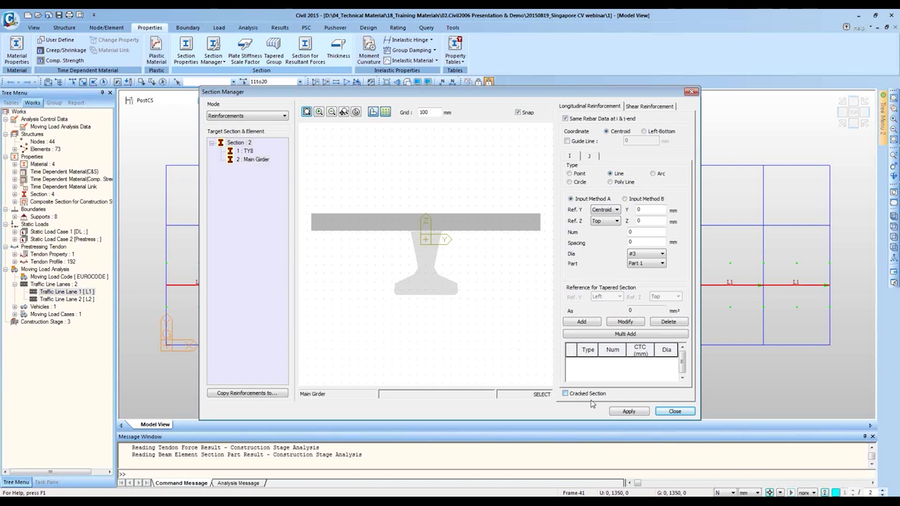
left_click(596, 394)
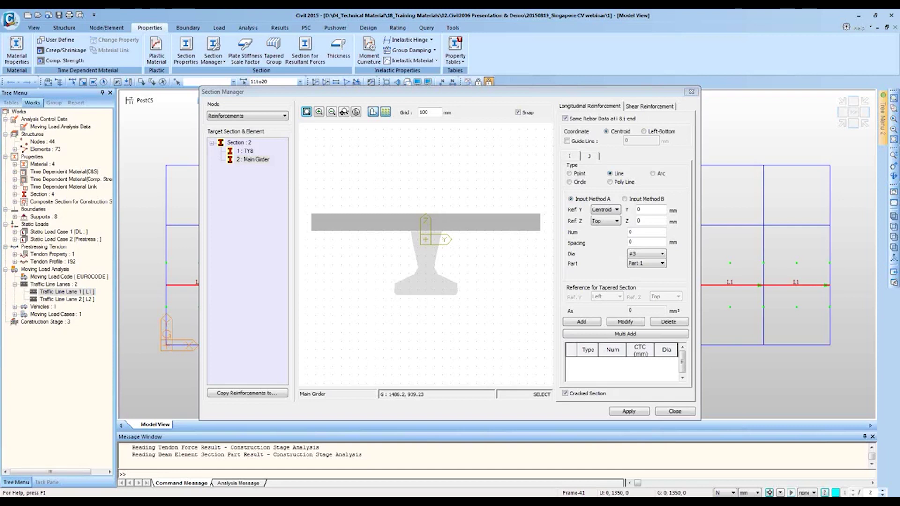
left_click(689, 93)
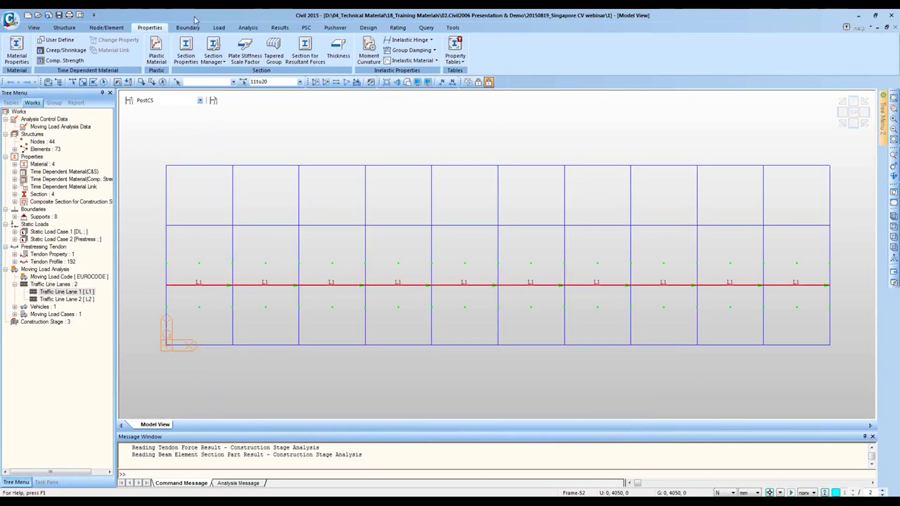
Step: Open the Section Manager in Stress Points mode and display the End Beam's stress points
left_click(215, 60)
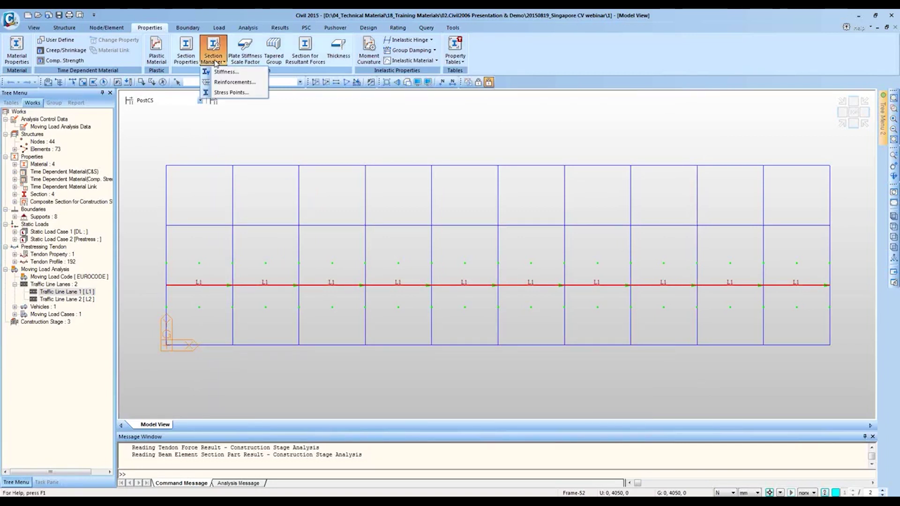
left_click(232, 93)
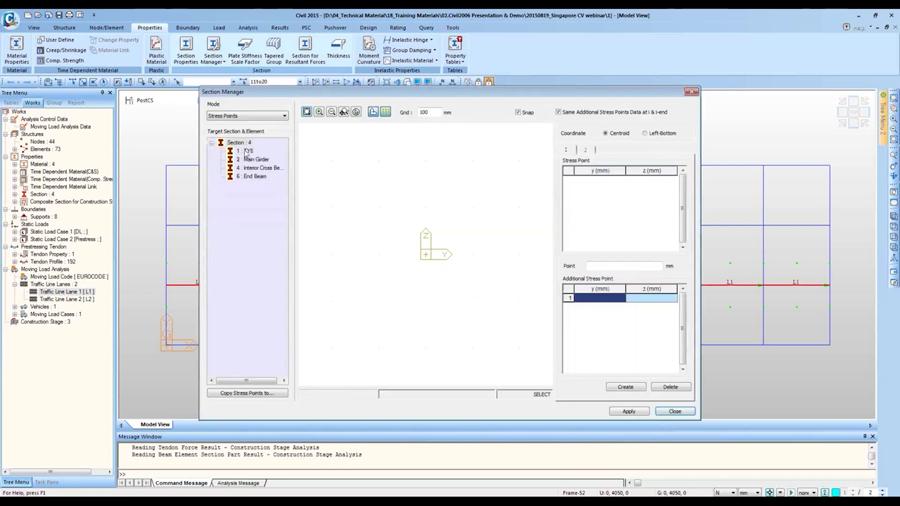
left_click(250, 177)
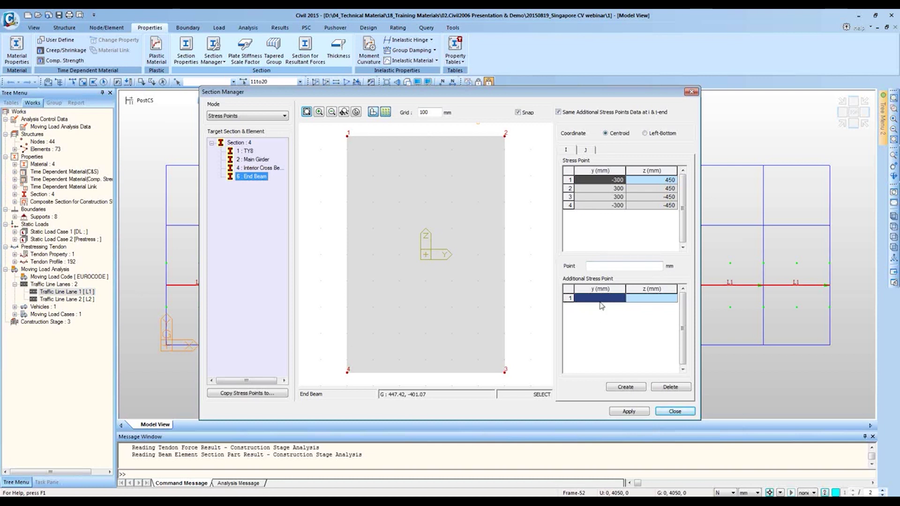
Step: Try an additional stress point at y -300 mm, z 0 mm on the End Beam and close the Section Manager without applying
left_click(586, 266)
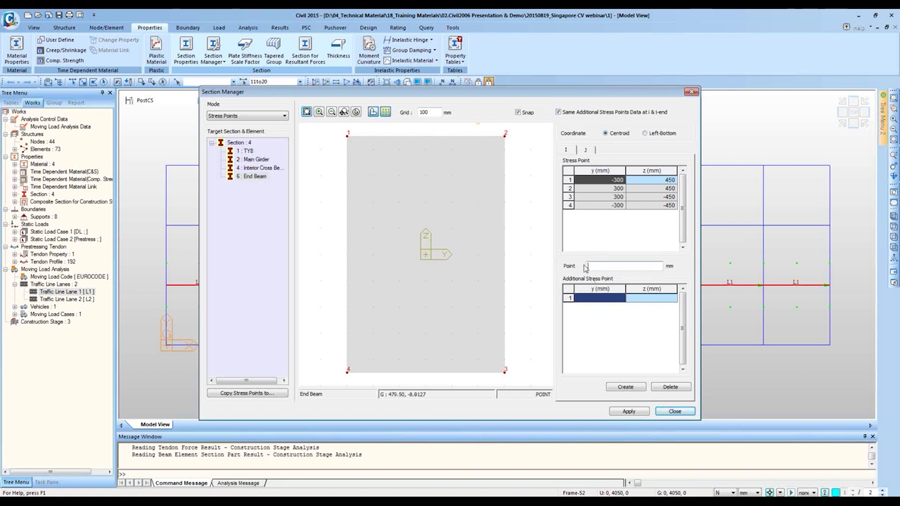
left_click(591, 309)
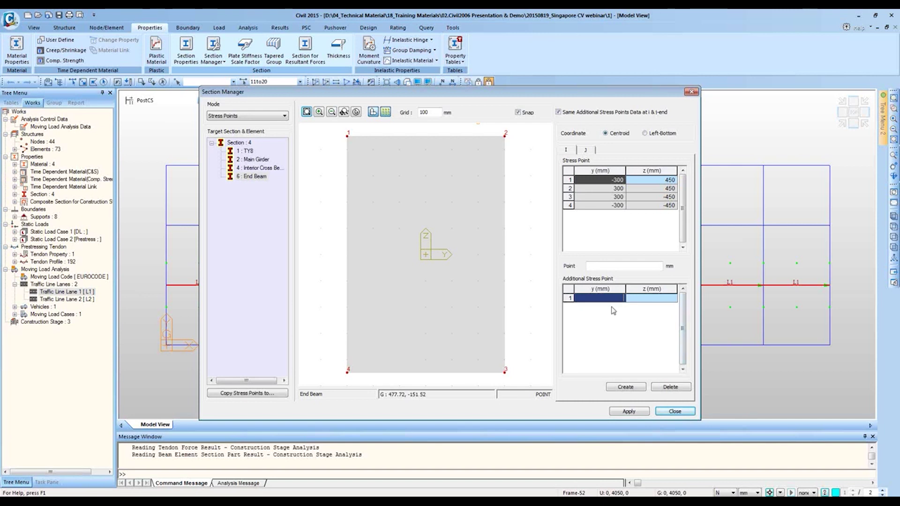
type("0")
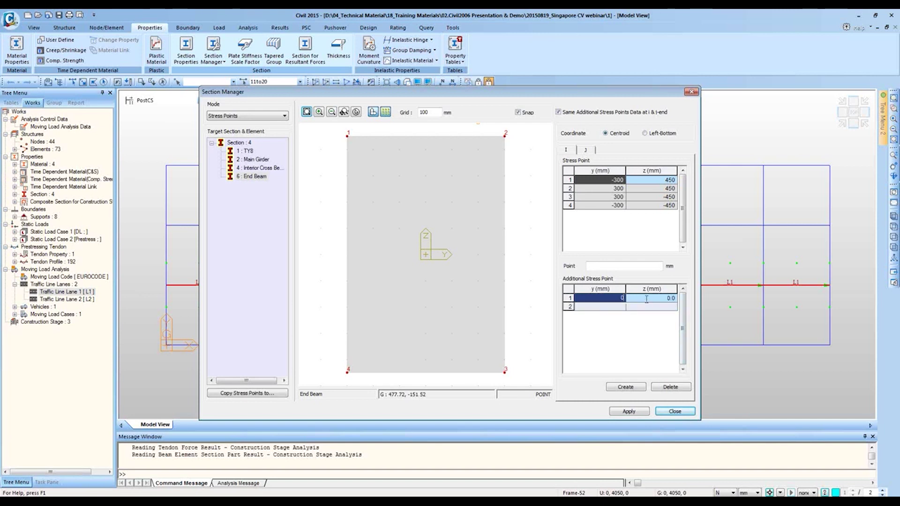
left_click(646, 299)
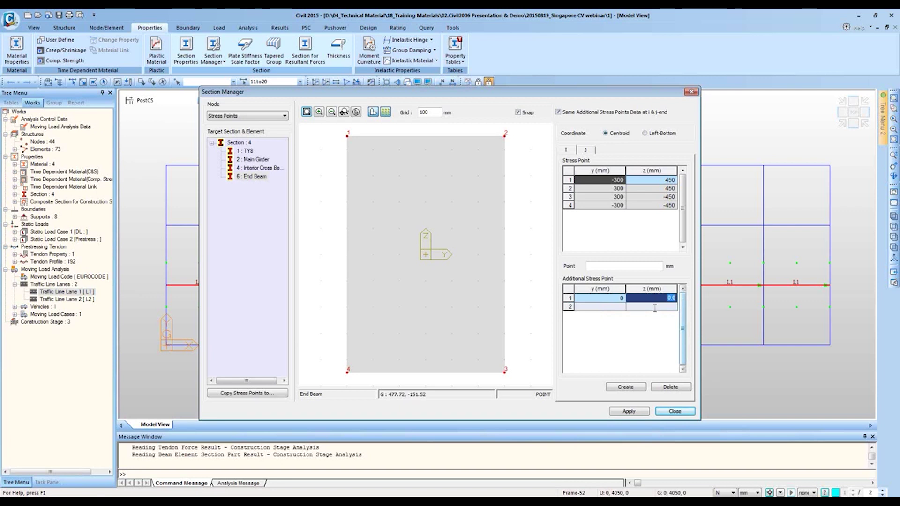
left_click(614, 300)
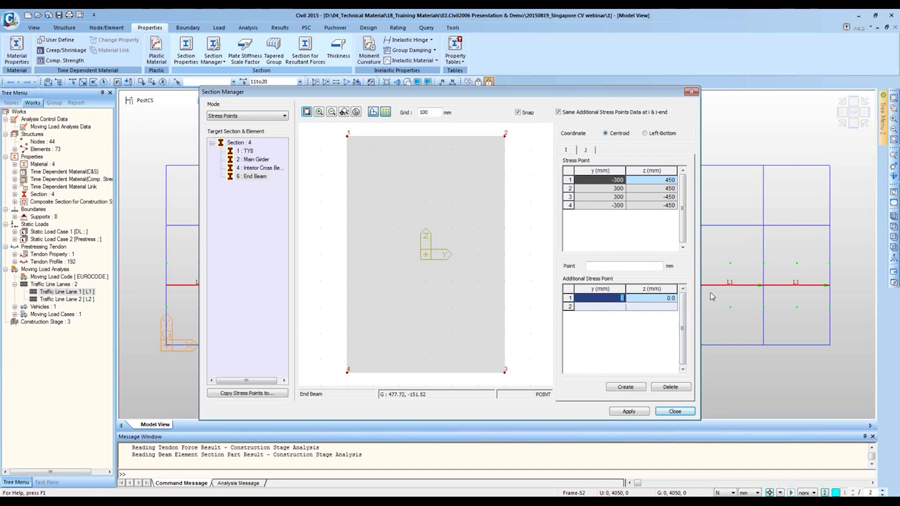
type("-300")
key("Return")
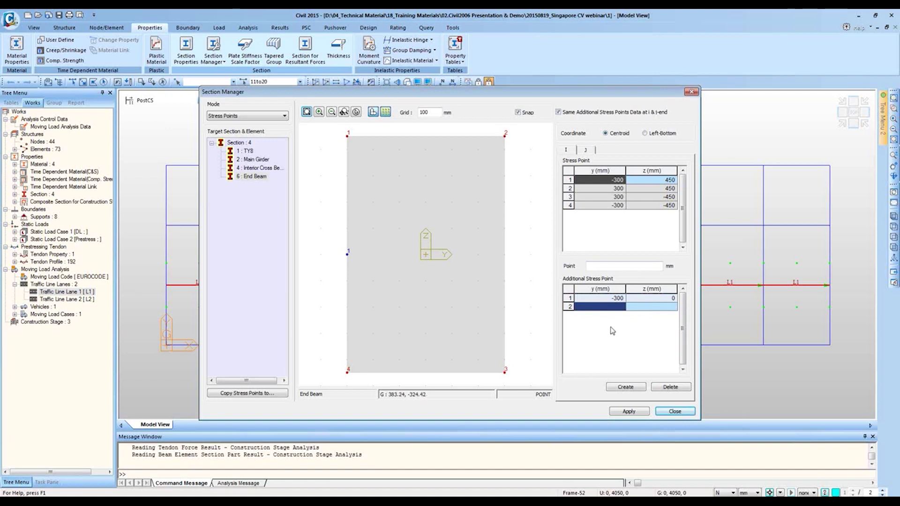
left_click(675, 412)
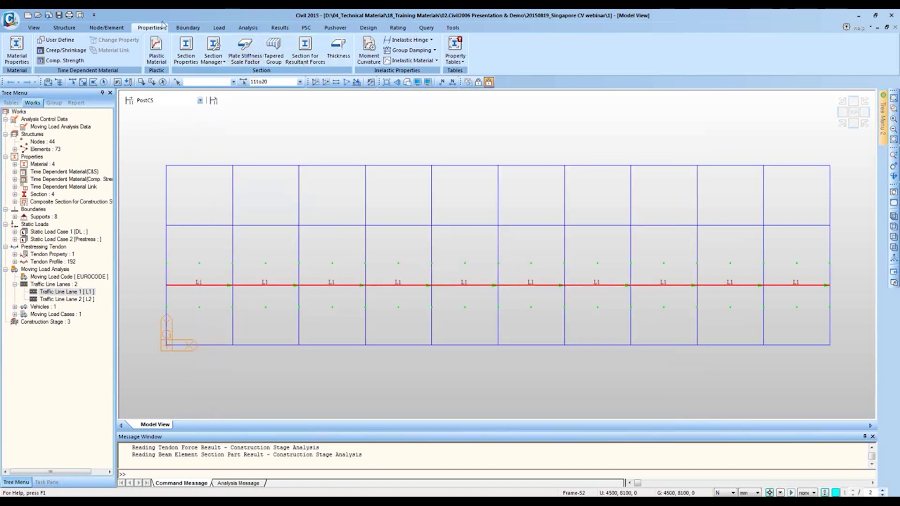
Step: Run Beam Detail Analysis on End Beam element 63 under the DL load case and view its displacement, shear and moment diagrams
left_click(280, 28)
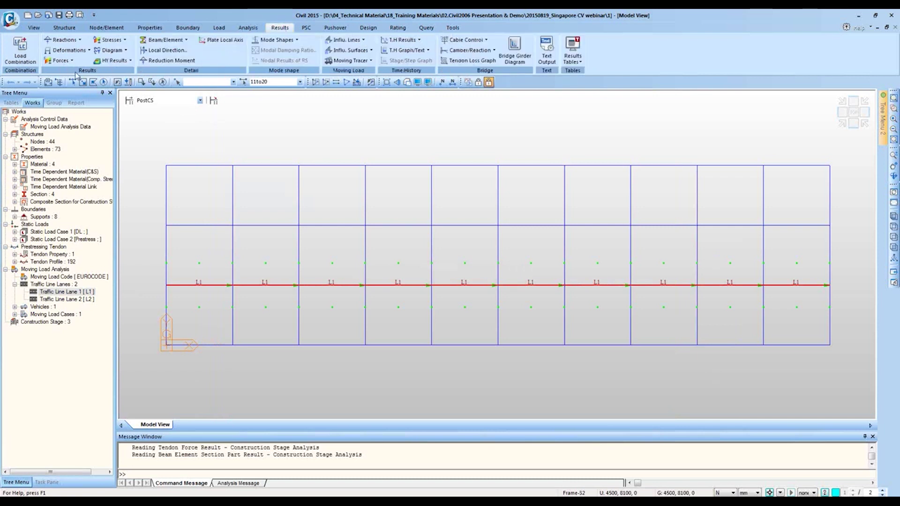
left_click(164, 39)
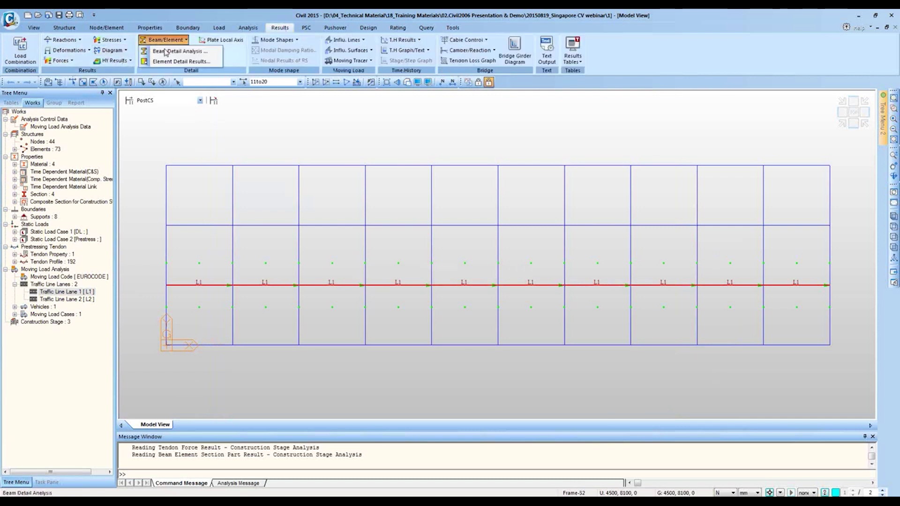
left_click(165, 56)
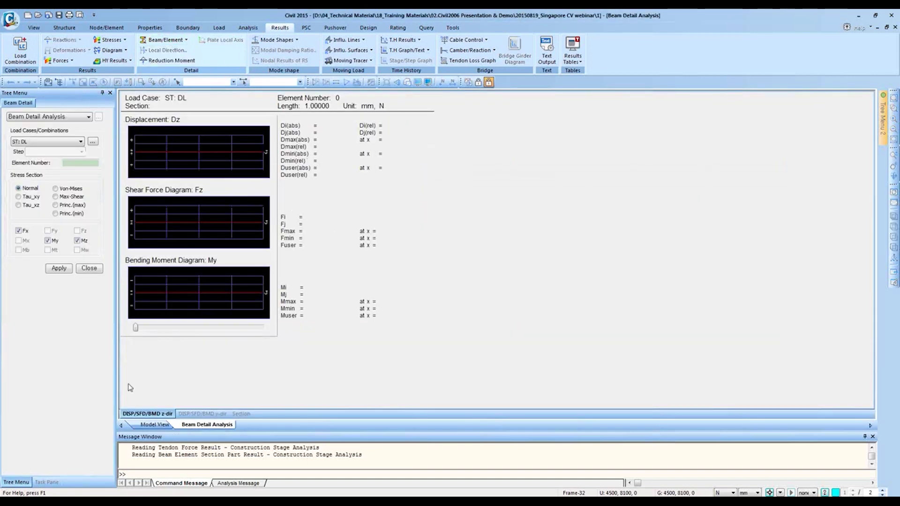
left_click(151, 424)
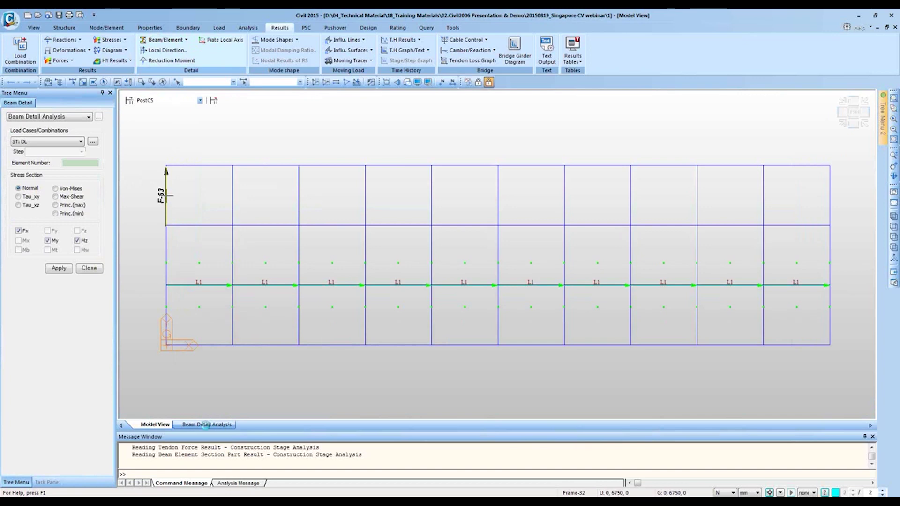
left_click(207, 424)
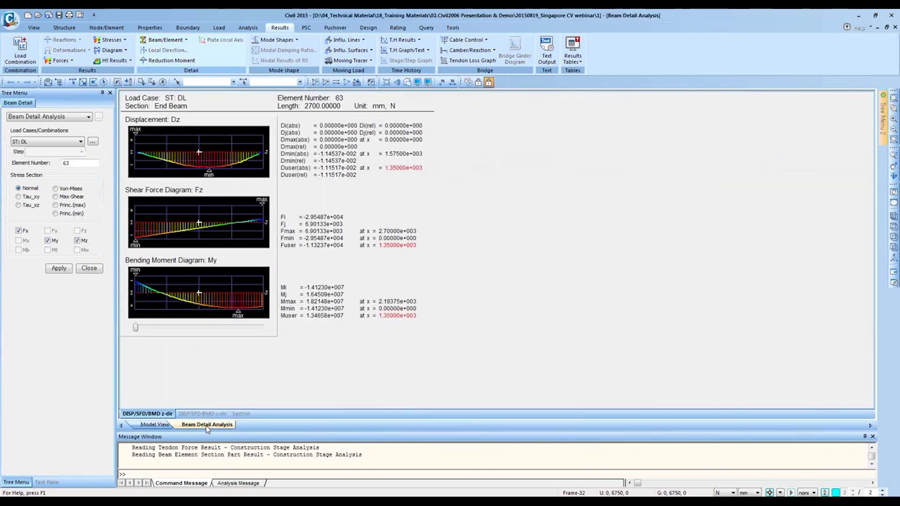
Step: View element 63's cross-section stresses, highlight the rows Pos-1 to Pos-4, and return to the model view
left_click(241, 414)
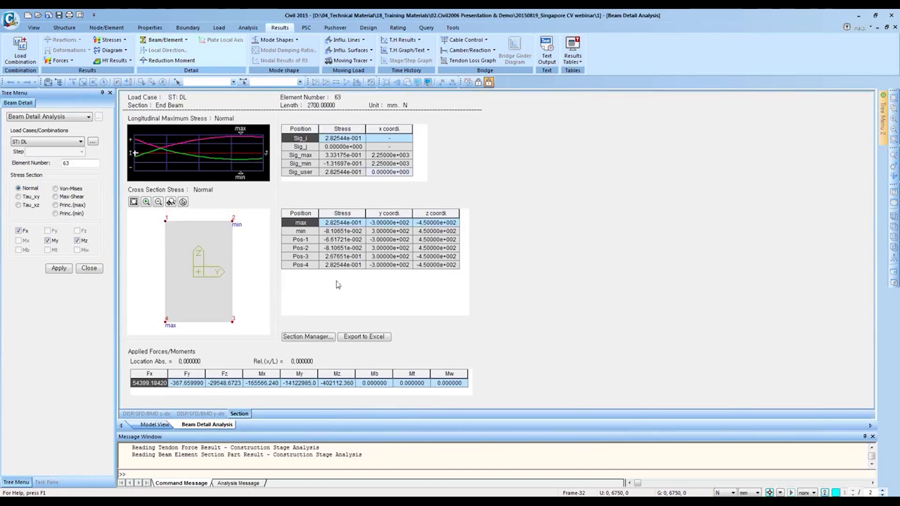
left_click_drag(308, 240, 310, 265)
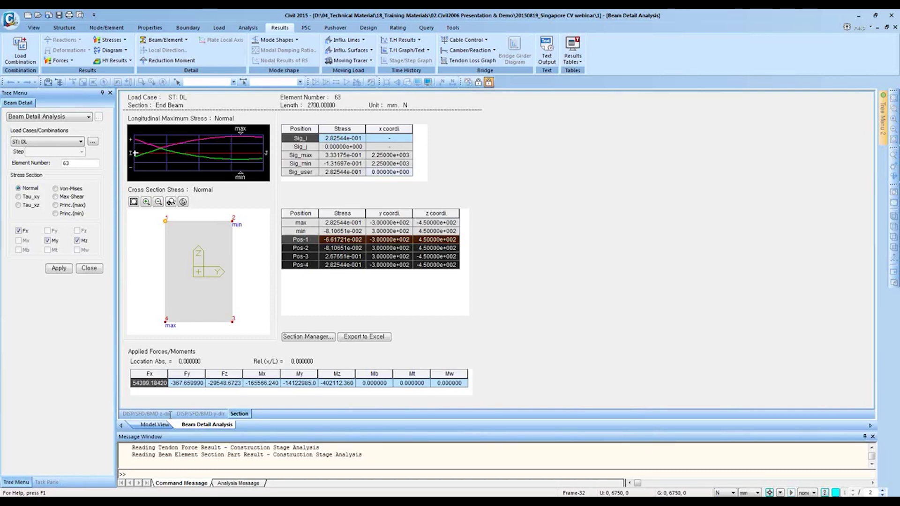
left_click(155, 424)
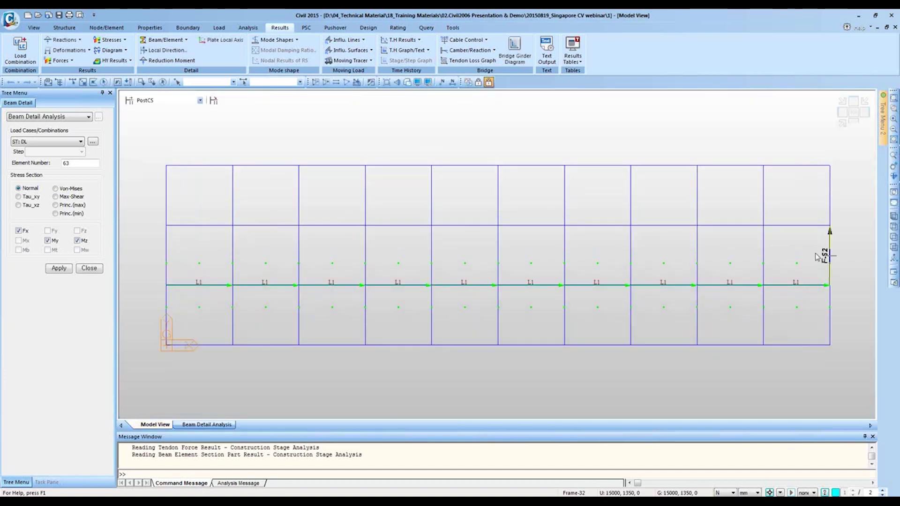
Step: Change the moving load code to BS and accept deletion of the existing analysis and design results
left_click(891, 218)
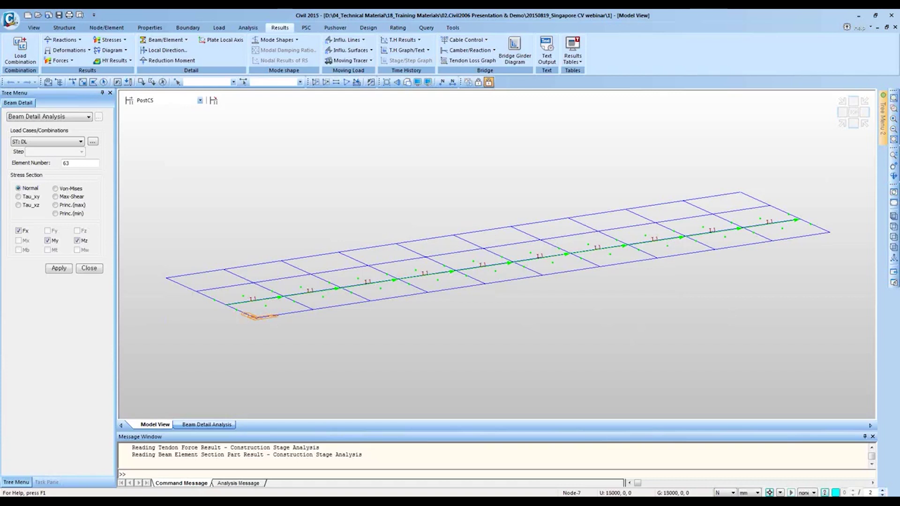
left_click(220, 29)
left_click(29, 60)
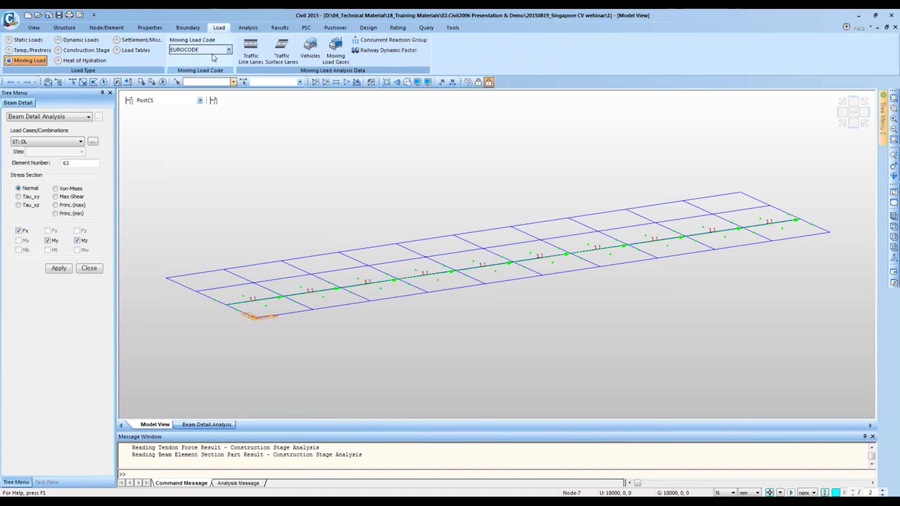
left_click(213, 51)
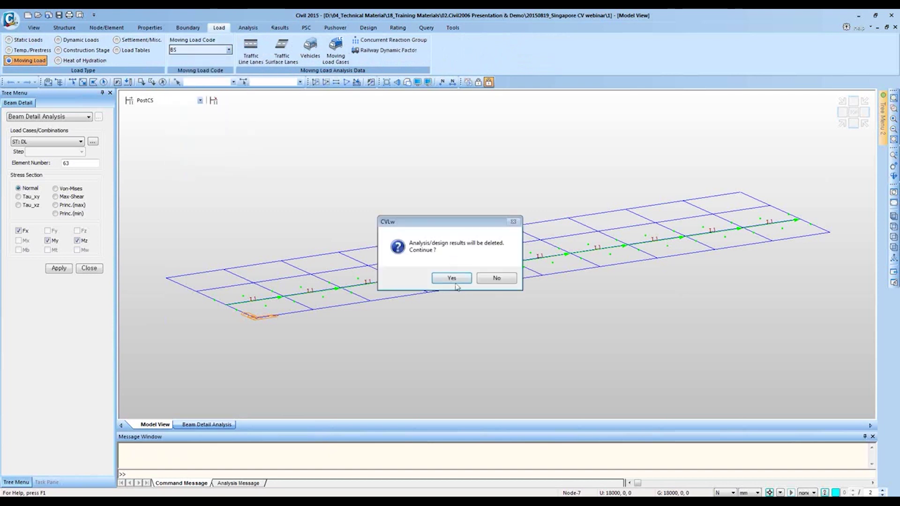
left_click(451, 279)
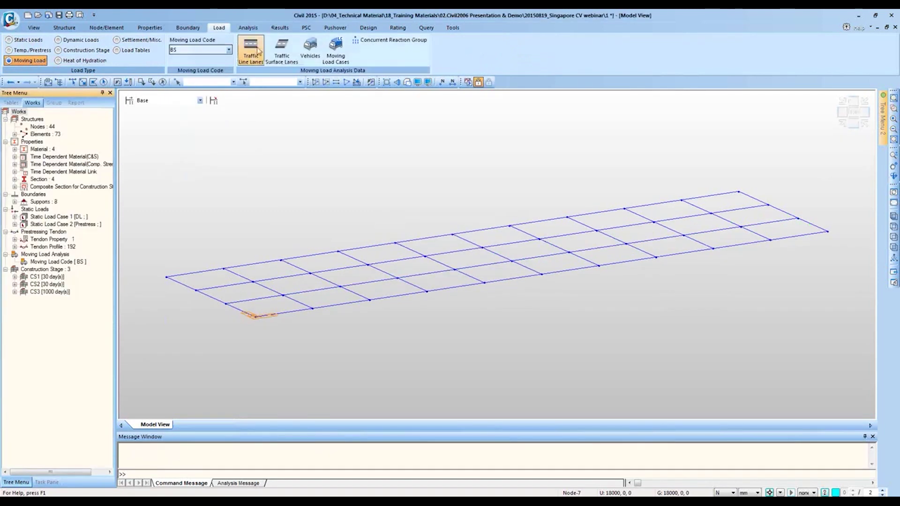
Step: Inspect the BD37/01 Standard Load vehicle definition for HA loading and close the vehicle dialogs without adding a vehicle
left_click(309, 47)
left_click(143, 56)
left_click(272, 39)
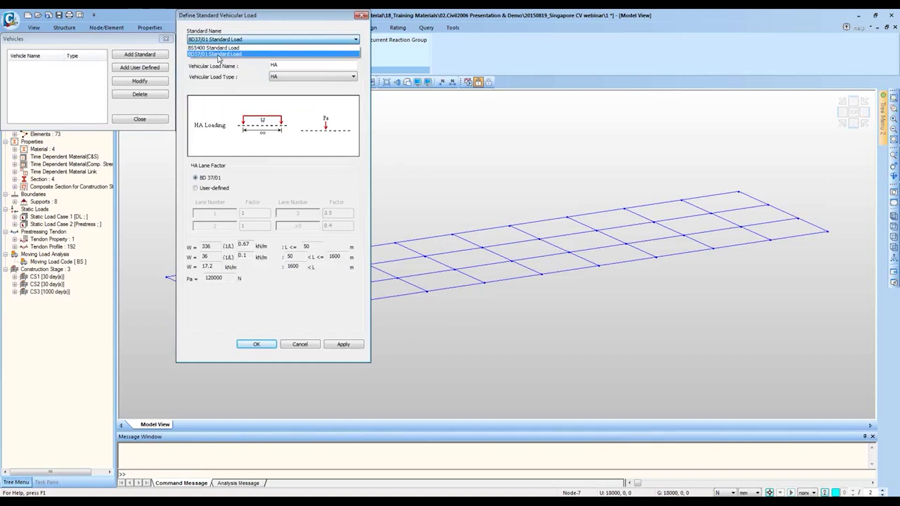
left_click(219, 54)
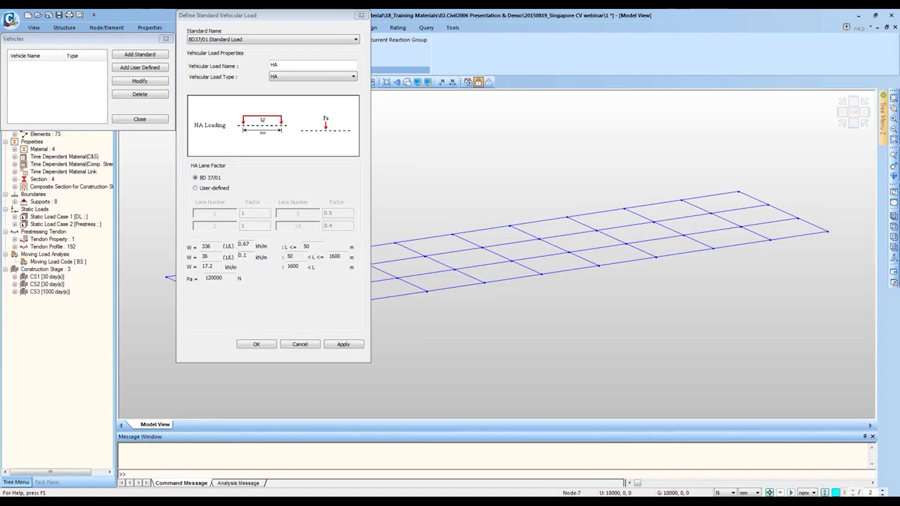
left_click(300, 344)
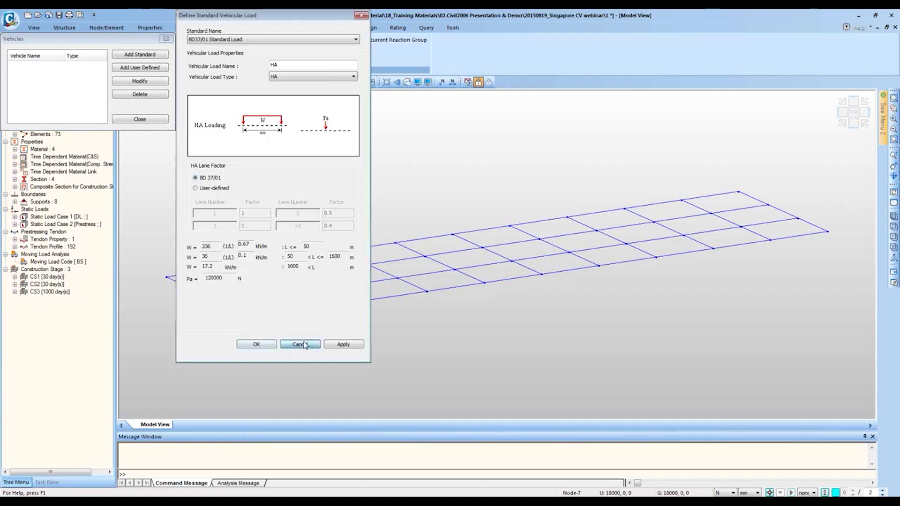
left_click(139, 119)
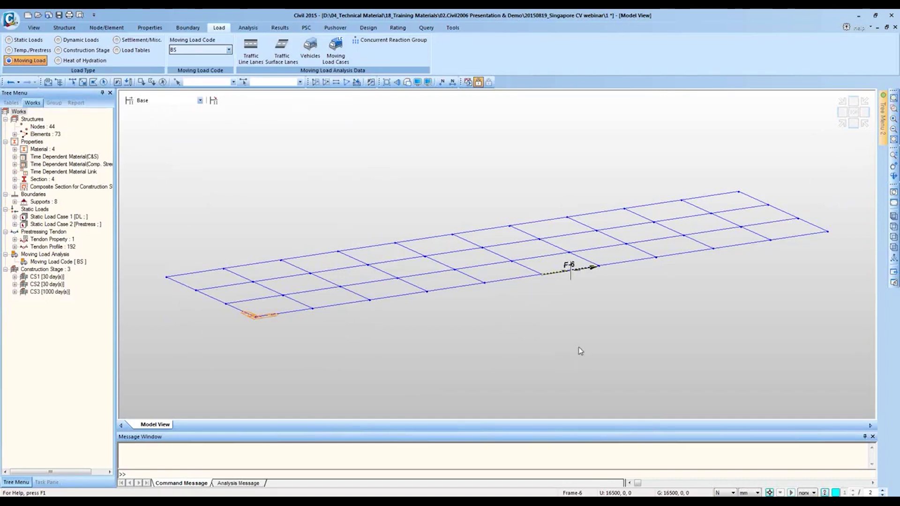
left_click(167, 101)
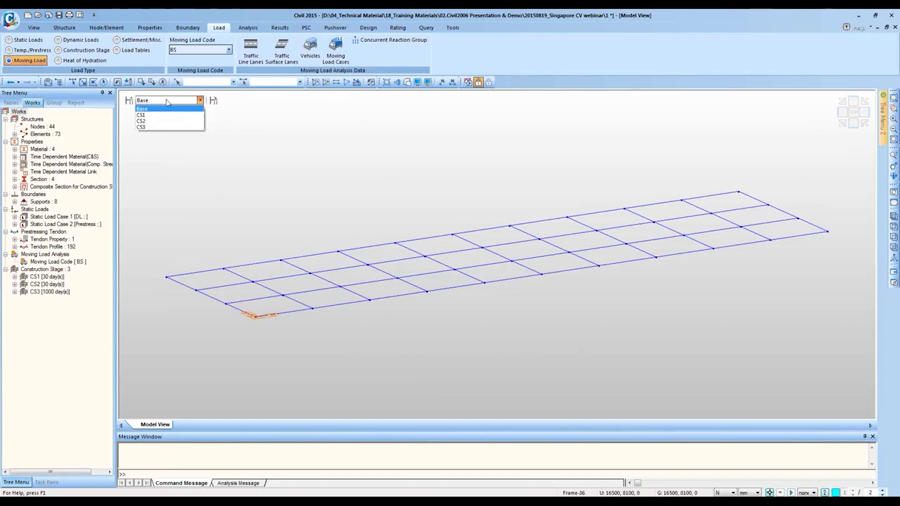
left_click(173, 109)
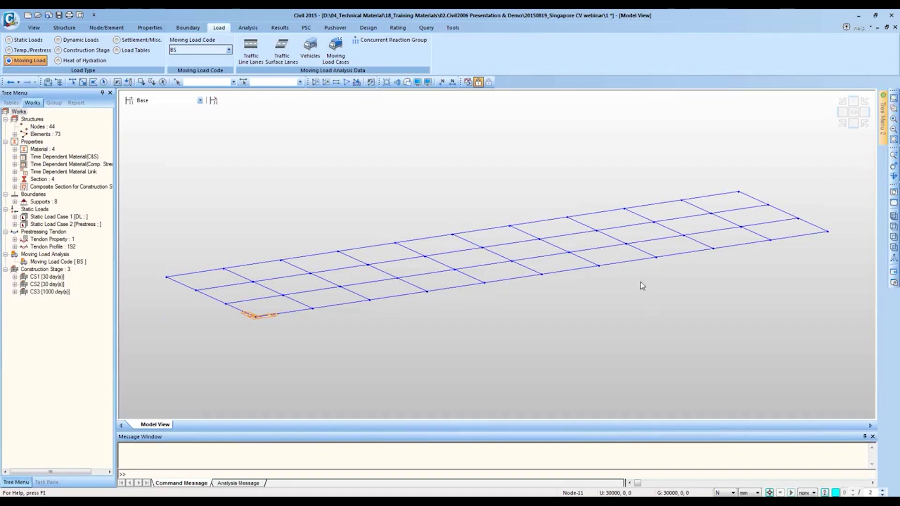
Step: Switch to the transverse analysis model 5 FCM General_37-I_0_5 and perform its analysis
key("ctrl+n")
left_click(456, 278)
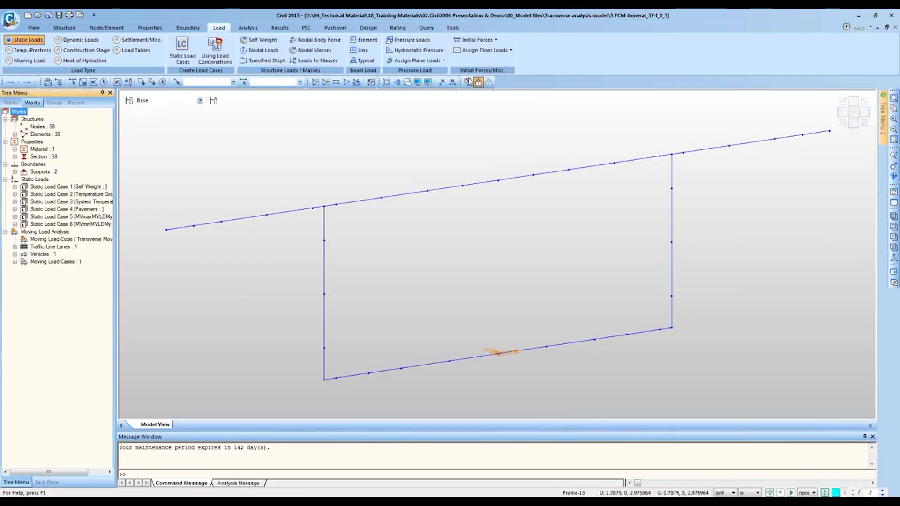
left_click(468, 83)
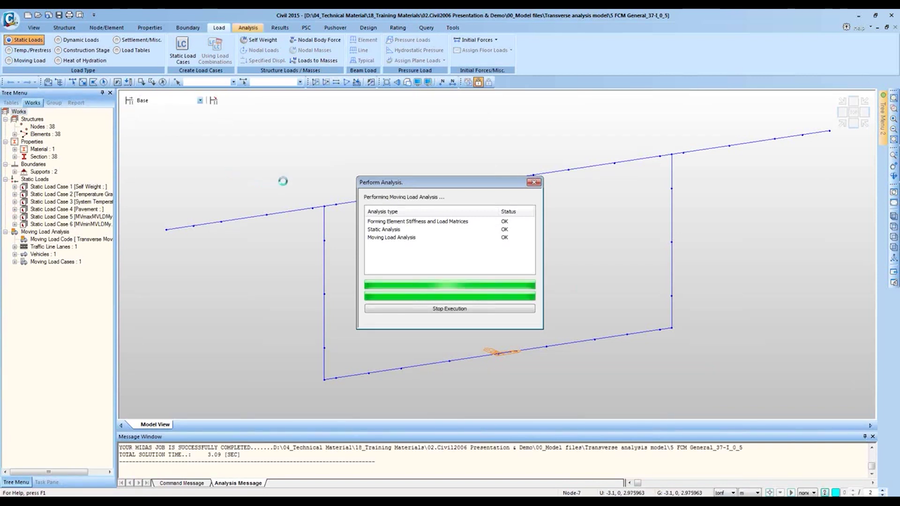
Step: Display the My beam moment contour for CBmax: gLCB3 with a legend on the solid view of the box section
right_click(282, 127)
left_click(508, 377)
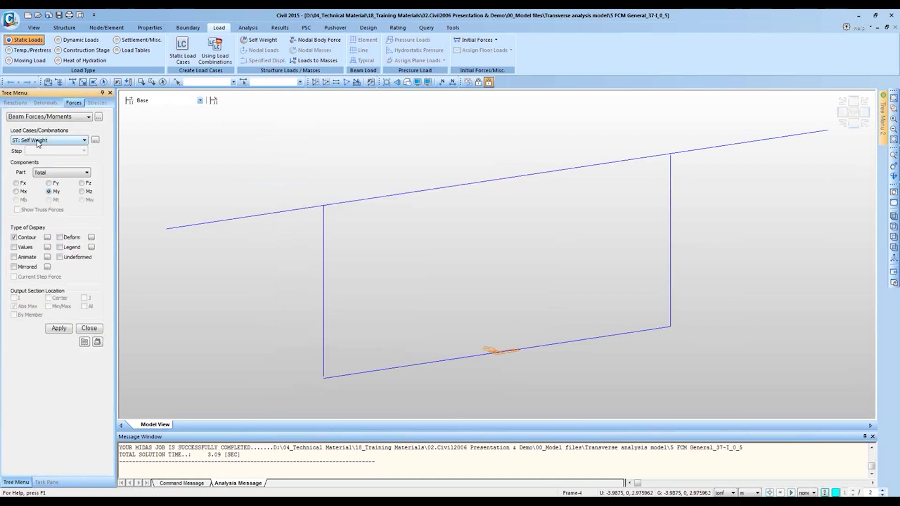
left_click(39, 141)
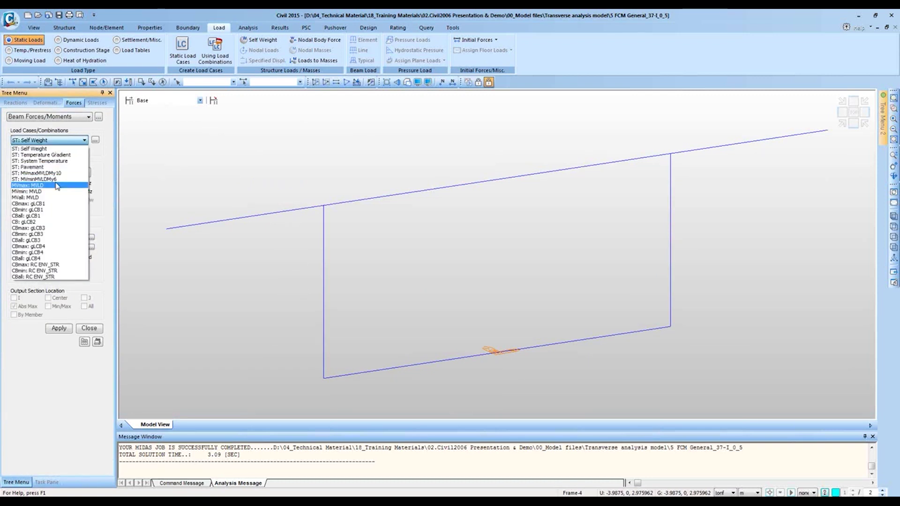
left_click(42, 228)
left_click(79, 249)
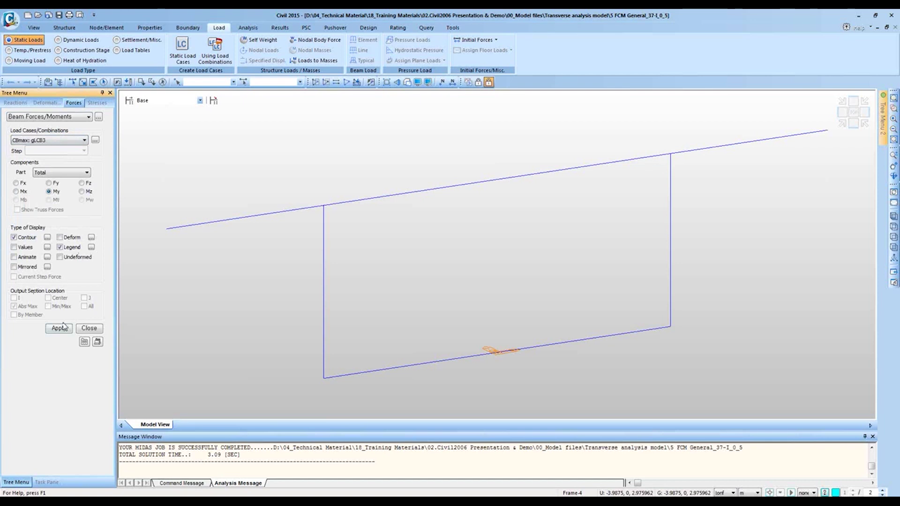
left_click(407, 82)
left_click(60, 328)
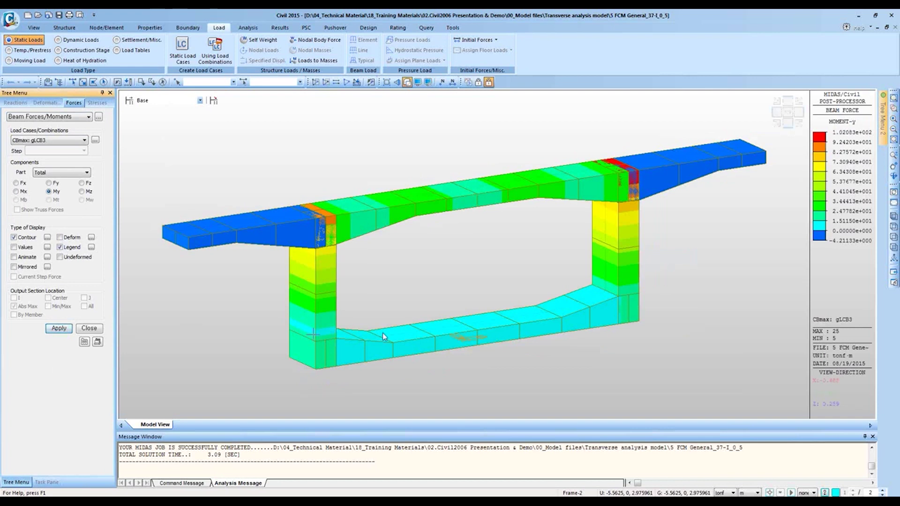
Step: Trace the MVmax: MVLD moving load position for the beam moment My at the i-node of element 10
right_click(253, 146)
mouse_move(328, 322)
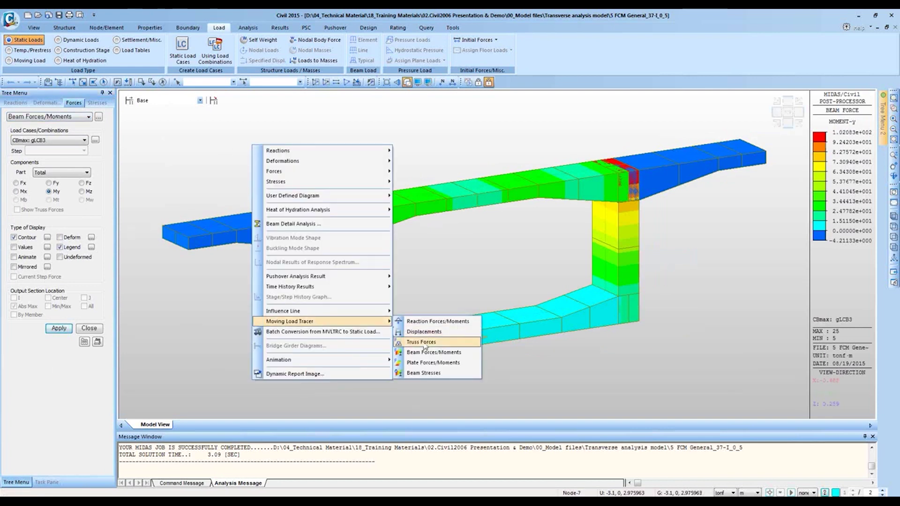
left_click(427, 354)
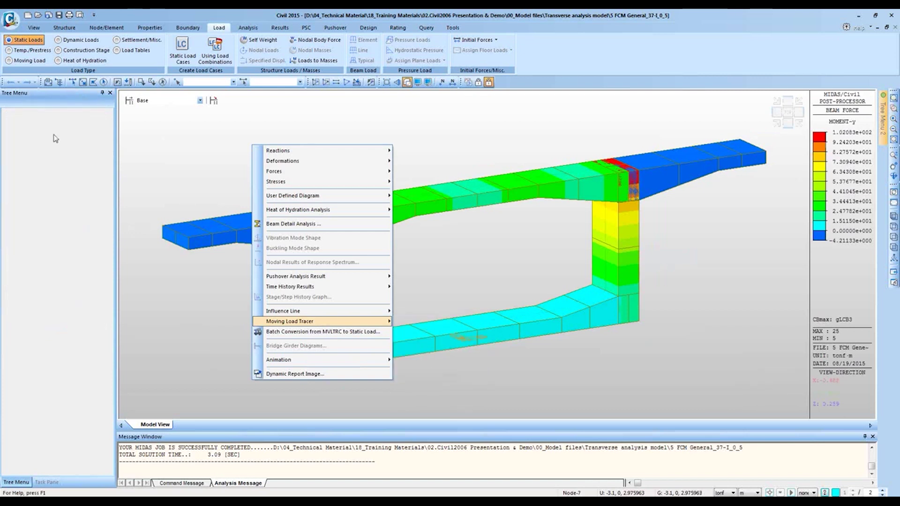
left_click(463, 196)
left_click(60, 338)
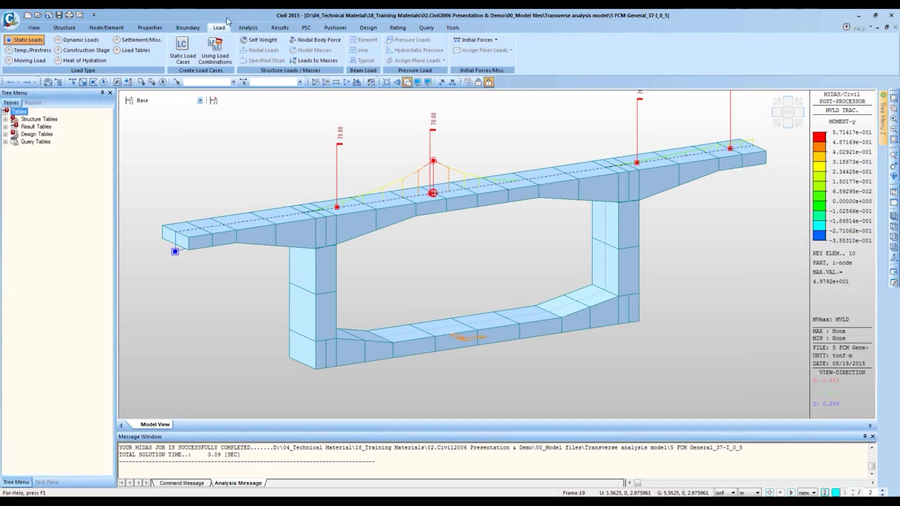
Step: Set the moving load code to EUROCODE in a new untitled project
left_click(210, 29)
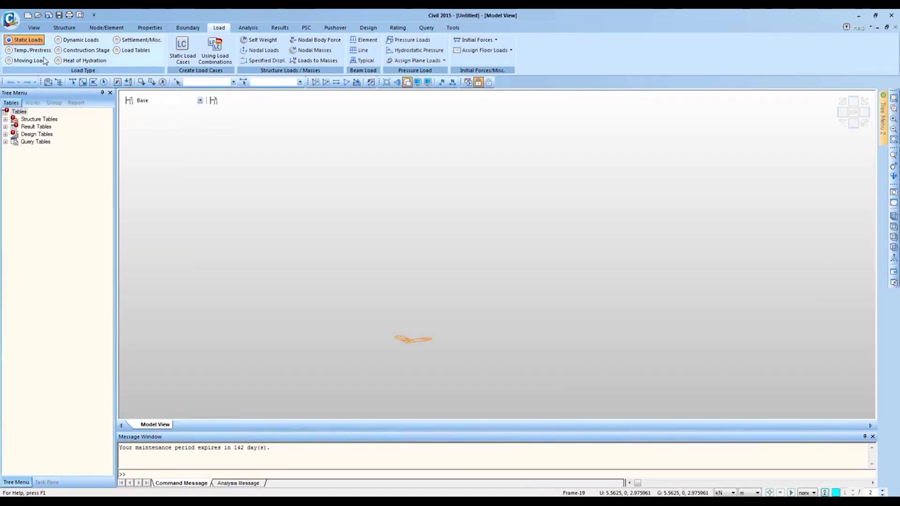
left_click(39, 60)
left_click(228, 50)
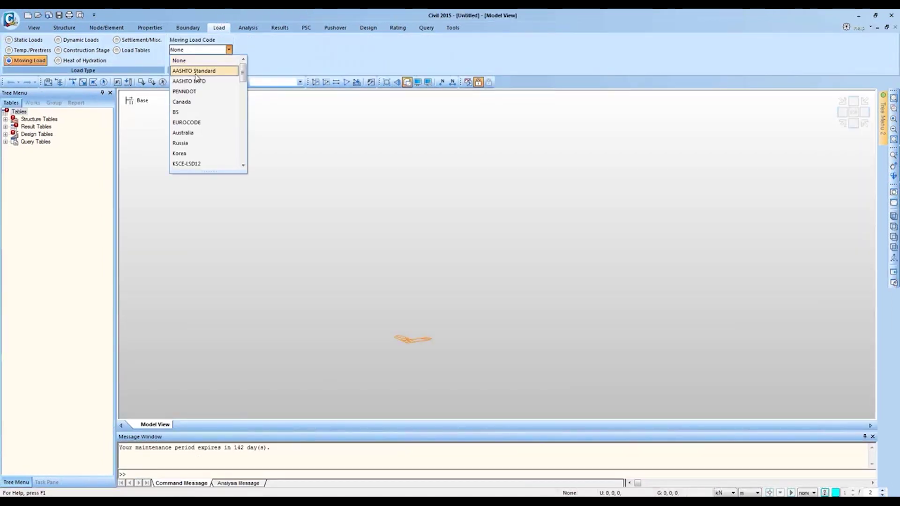
left_click(201, 122)
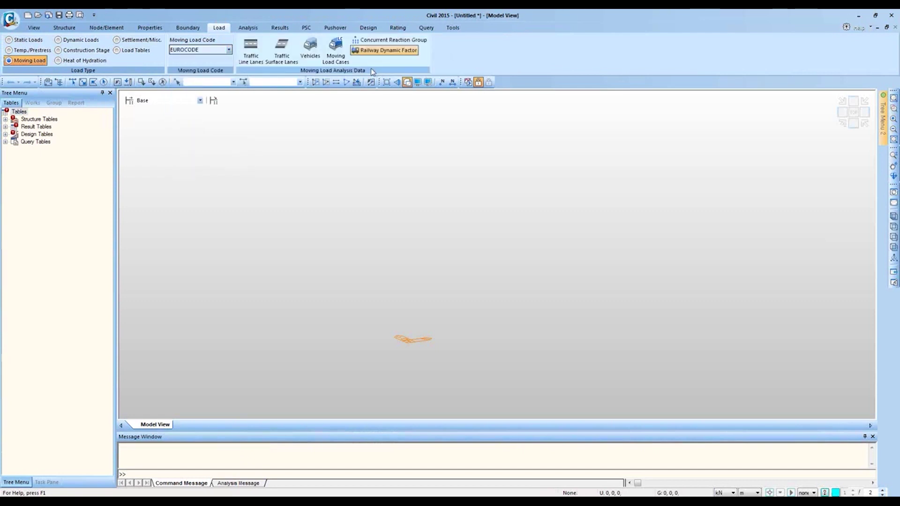
Step: Start a user-defined vehicle under EN 1991-2:2003 - RoadBridge/Footway and FootBridge and inspect the Load Model 1 / Fatigue Load Model 1 parameters
left_click(310, 52)
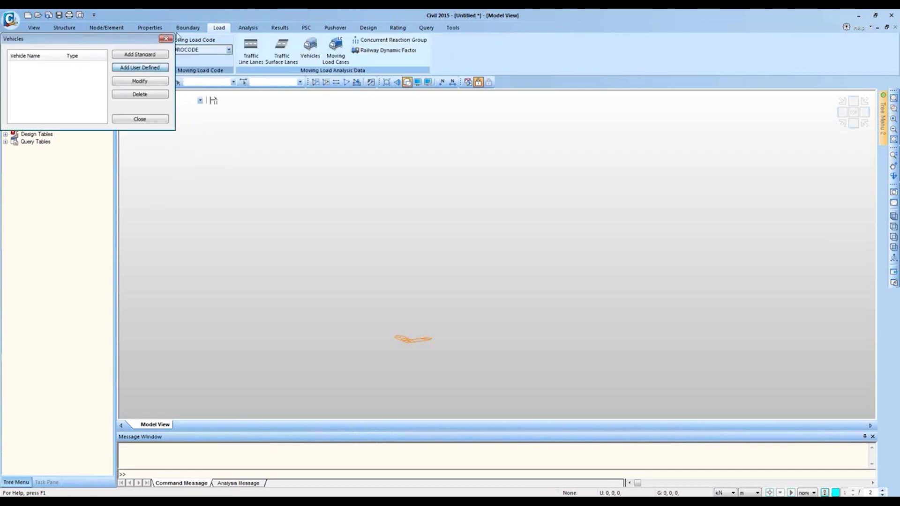
left_click(140, 67)
left_click_drag(222, 18, 391, 33)
left_click(425, 52)
left_click(425, 52)
left_click(472, 266)
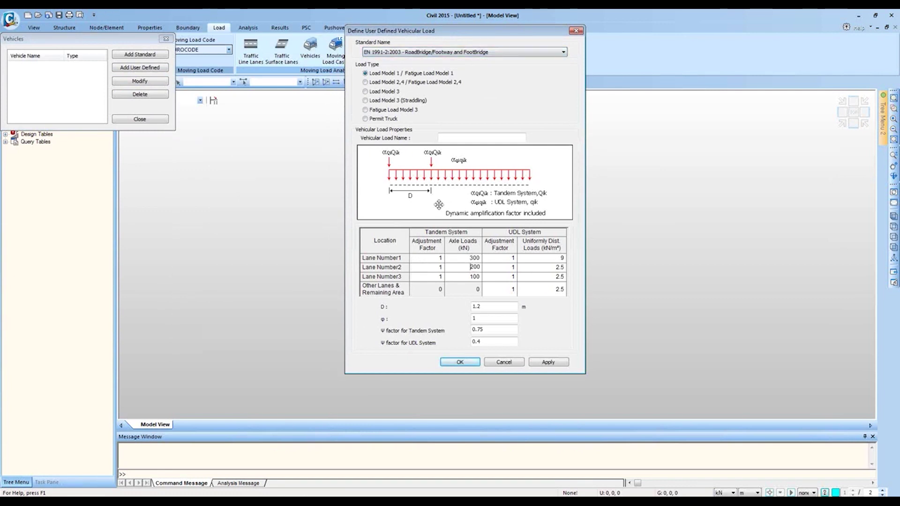
Step: Compare the Load Model 2,4, Load Model 3 (Straddling), Fatigue Load Model 3 and Permit Truck definitions, and cancel without adding a vehicle
left_click(424, 52)
left_click(424, 58)
left_click(424, 83)
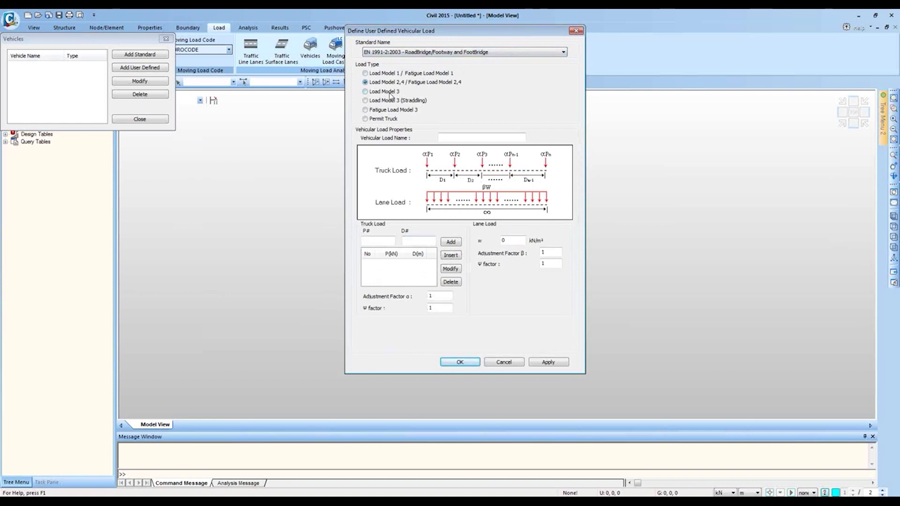
left_click(399, 116)
left_click(397, 113)
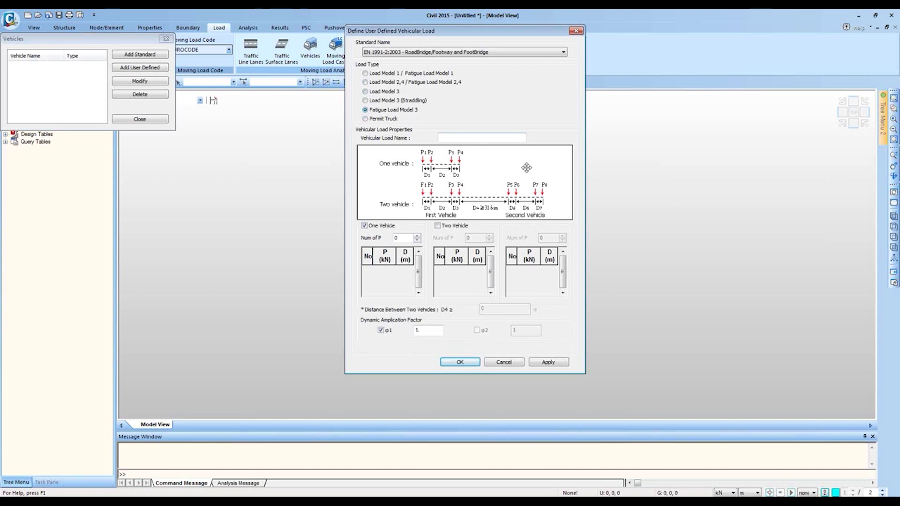
left_click(389, 119)
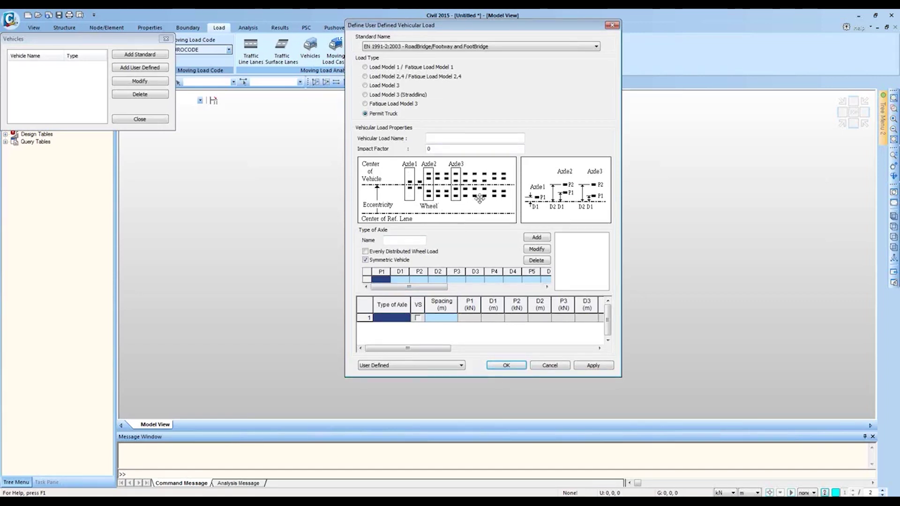
left_click(436, 68)
left_click(434, 77)
left_click(390, 86)
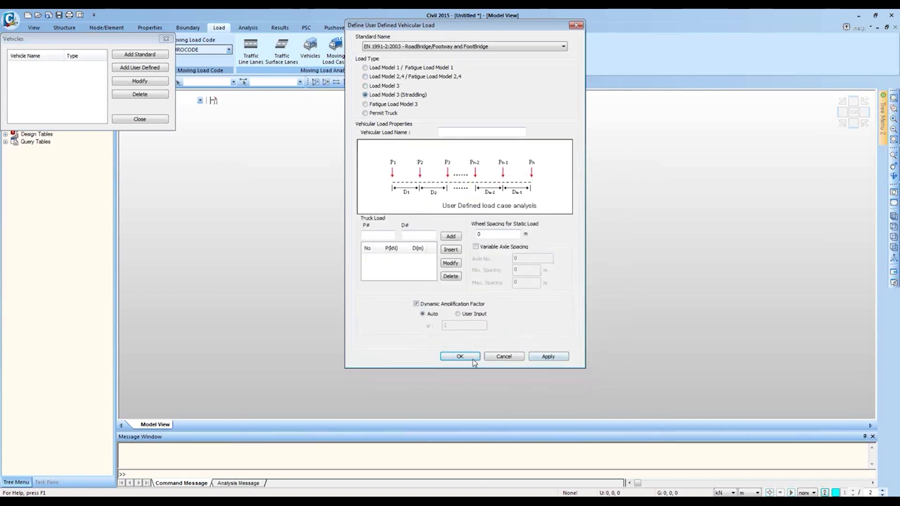
left_click(501, 356)
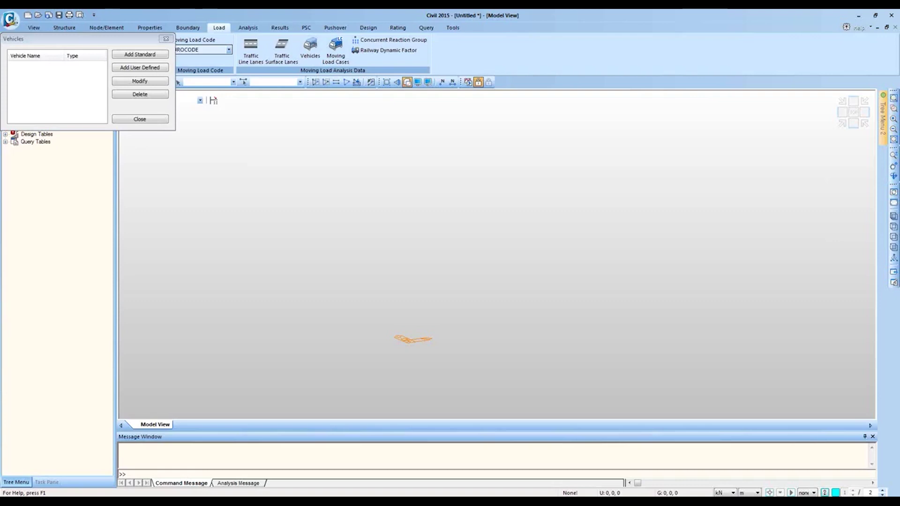
left_click(166, 38)
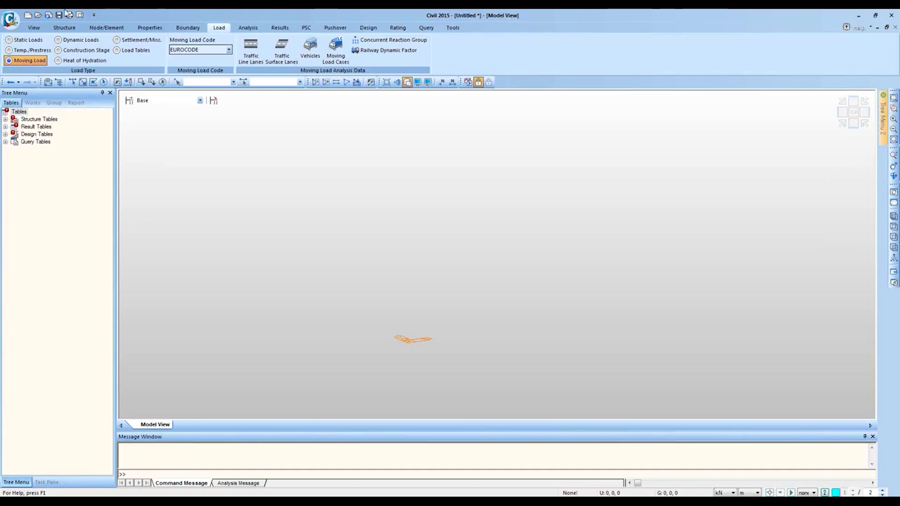
Step: Check the file formats available for exporting the model
left_click(10, 20)
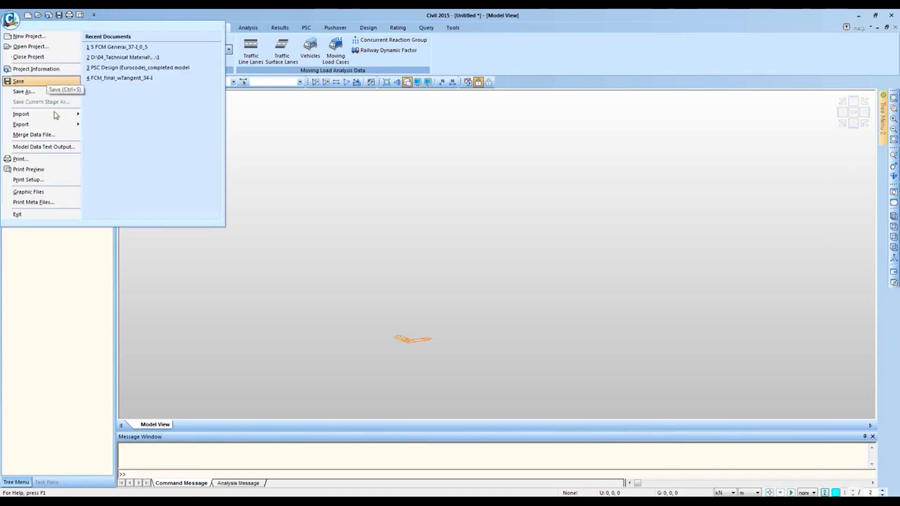
mouse_move(59, 128)
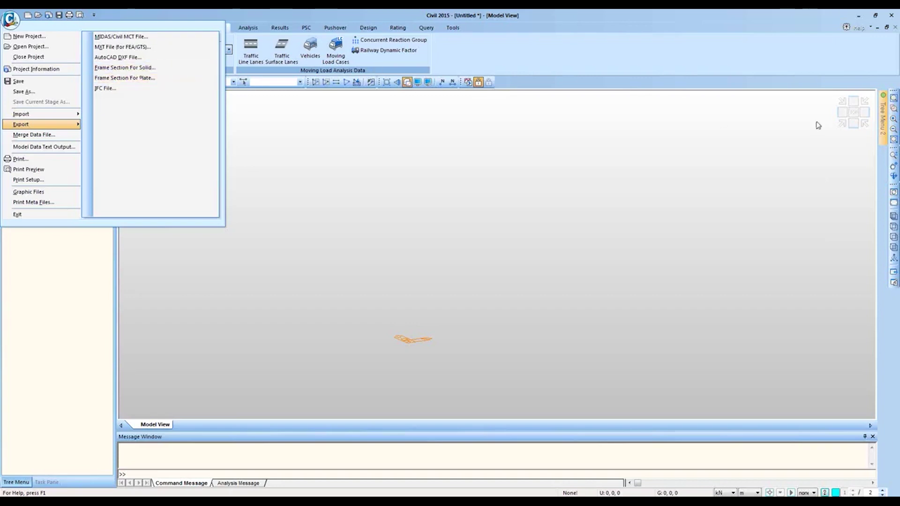
key("Escape")
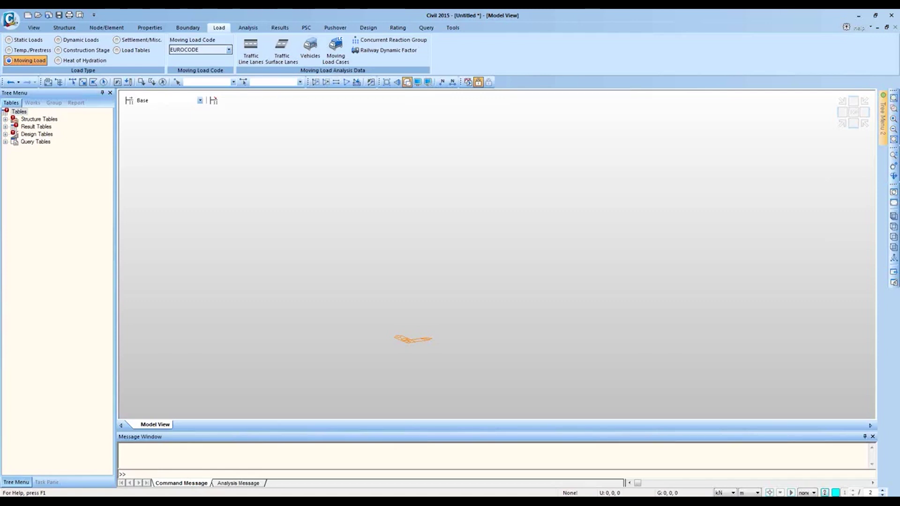
left_click(440, 467)
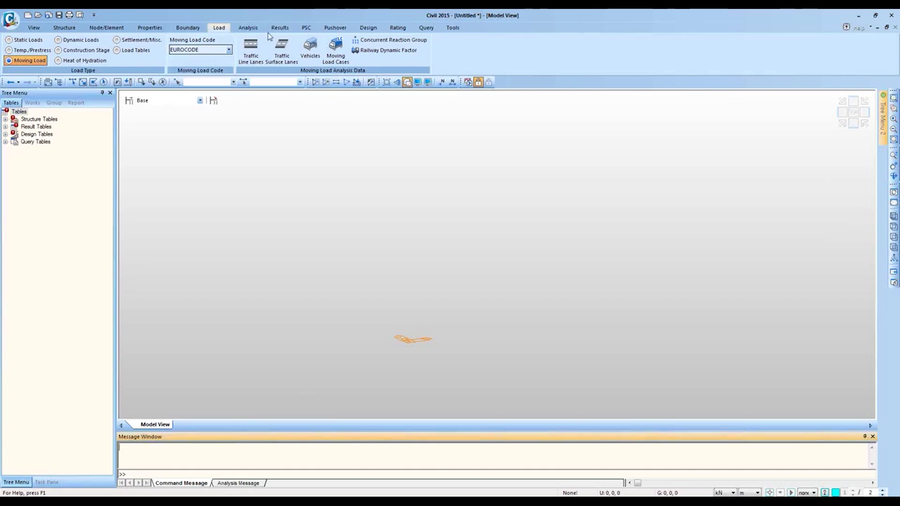
Step: Inspect the eigenvalue analysis settings for Subspace Iteration, Lanczos and Ritz Vectors, and close them without applying
left_click(247, 28)
left_click(98, 47)
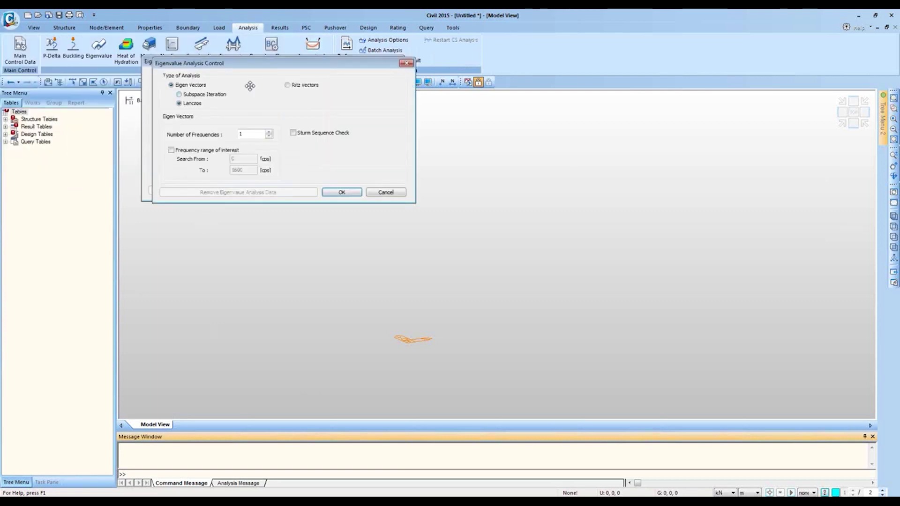
left_click(218, 101)
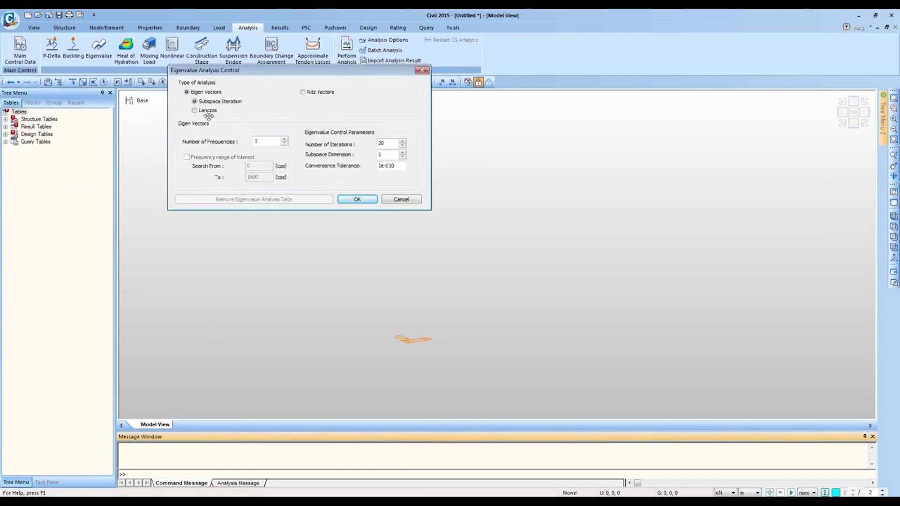
left_click(206, 111)
left_click(303, 91)
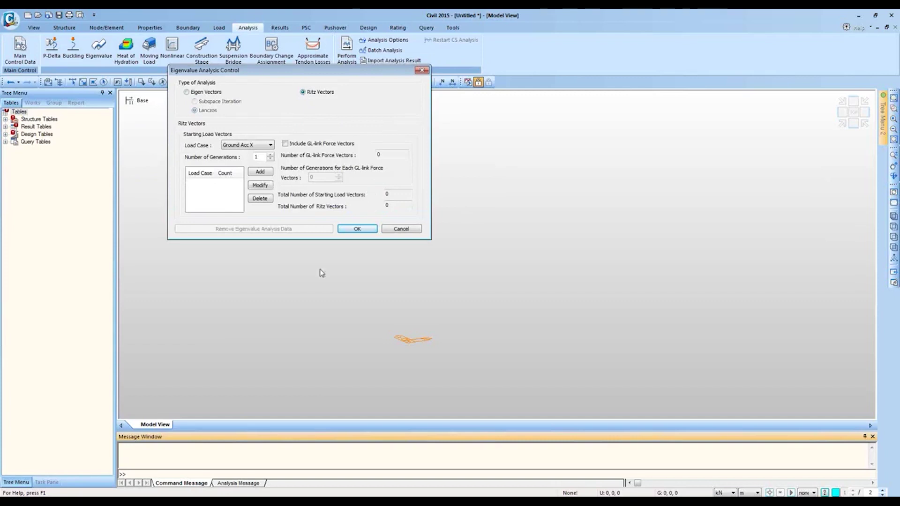
left_click(422, 70)
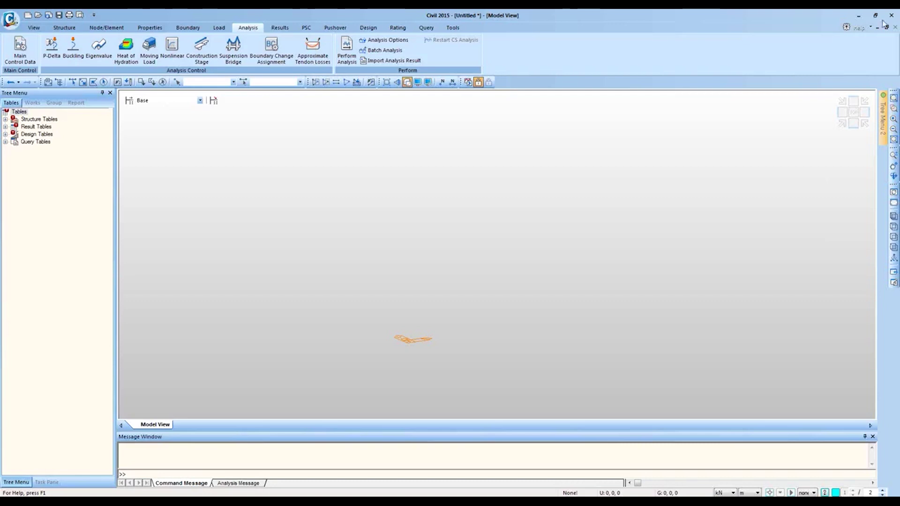
Step: Inspect the automatic generation options for general load combinations and dismiss them
left_click(289, 27)
left_click(27, 52)
left_click(135, 273)
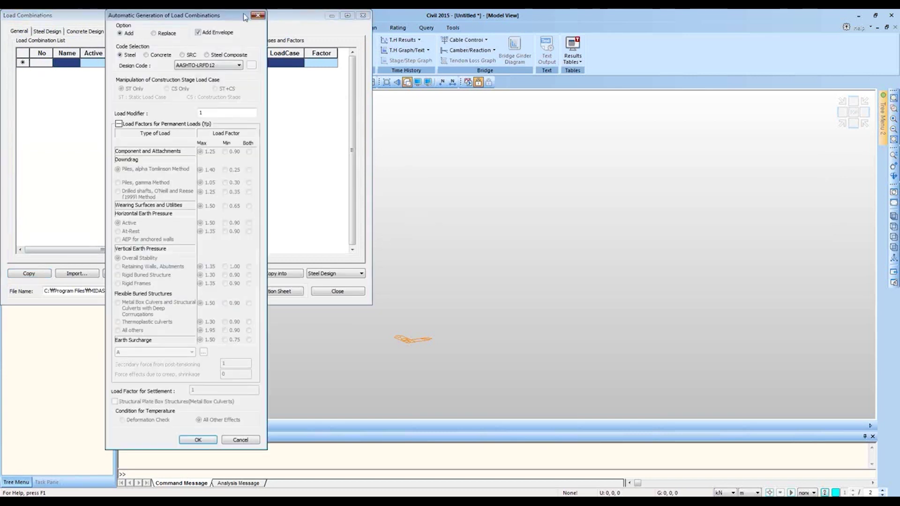
left_click(258, 15)
Step: Start automatic generation of the concrete design load combinations with Eurocode 0 as the design code
left_click(86, 31)
left_click(135, 273)
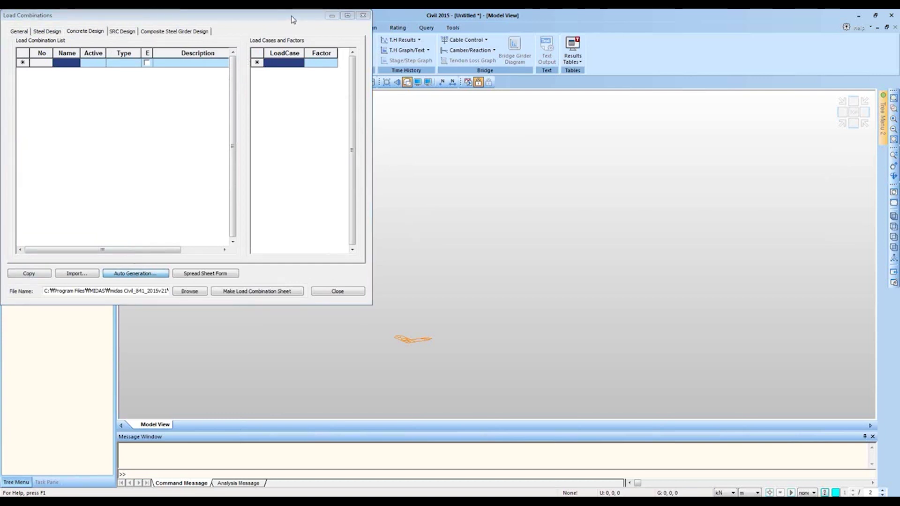
left_click(152, 280)
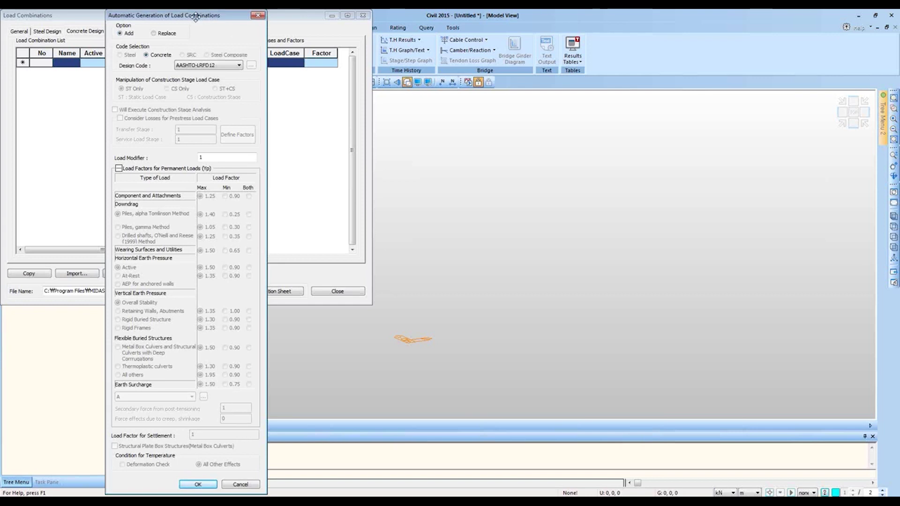
left_click_drag(193, 23, 590, 23)
key("alt+Down")
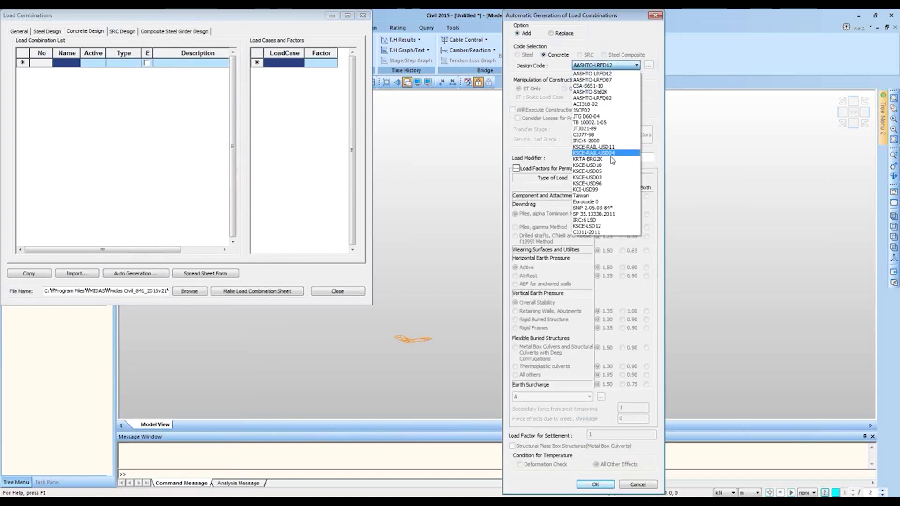
left_click(606, 202)
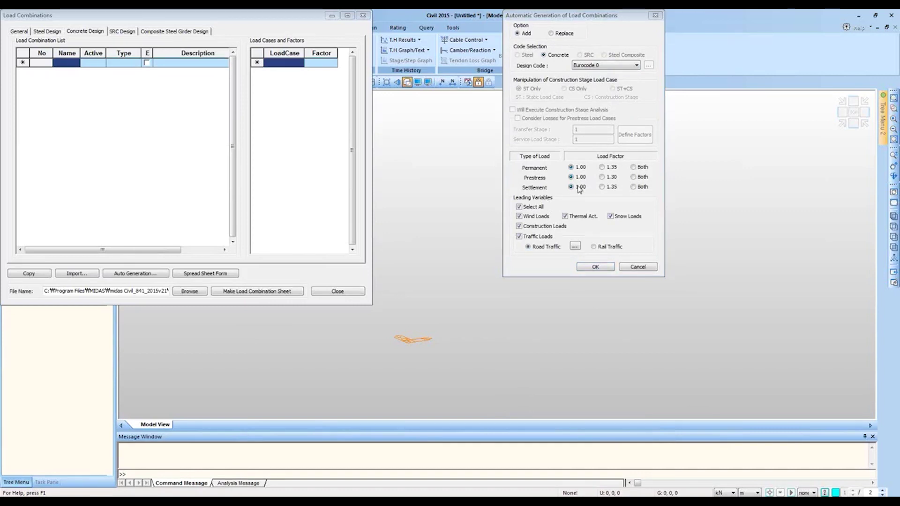
Step: Try load factors of 1.35 for permanent, 1.30 for prestress and 1.35 for settlement loads, and reset all three to 1.00
left_click(595, 171)
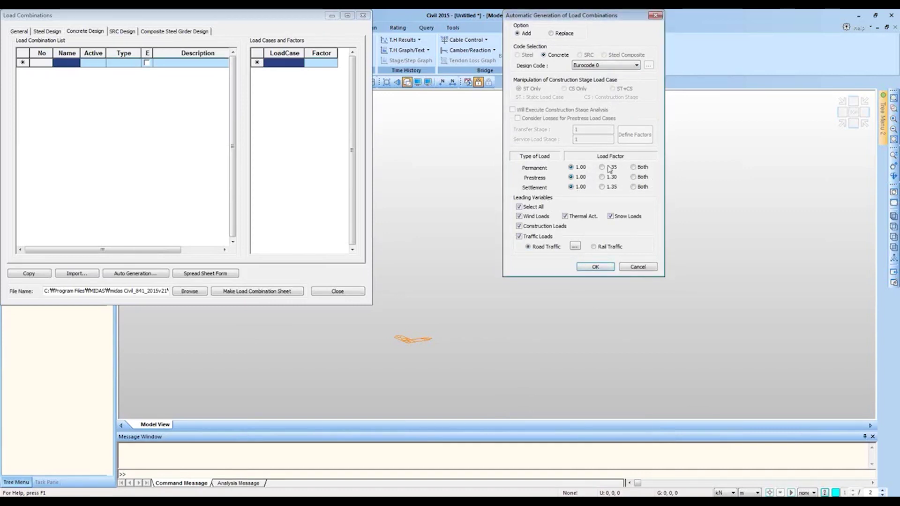
left_click(602, 177)
left_click(602, 187)
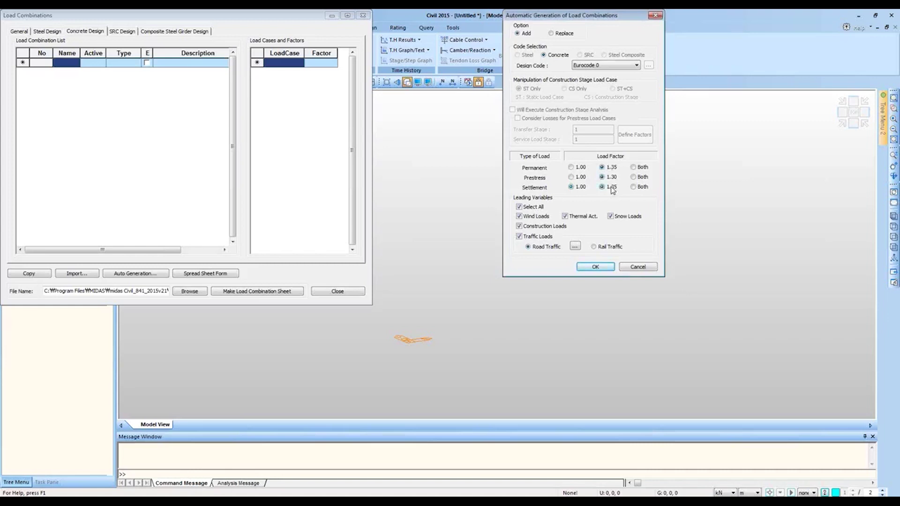
left_click(581, 167)
left_click(581, 177)
left_click(581, 187)
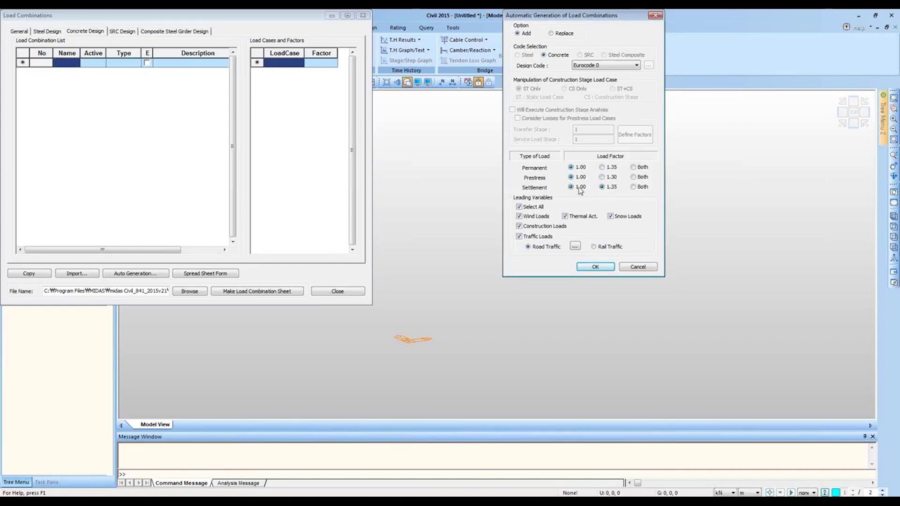